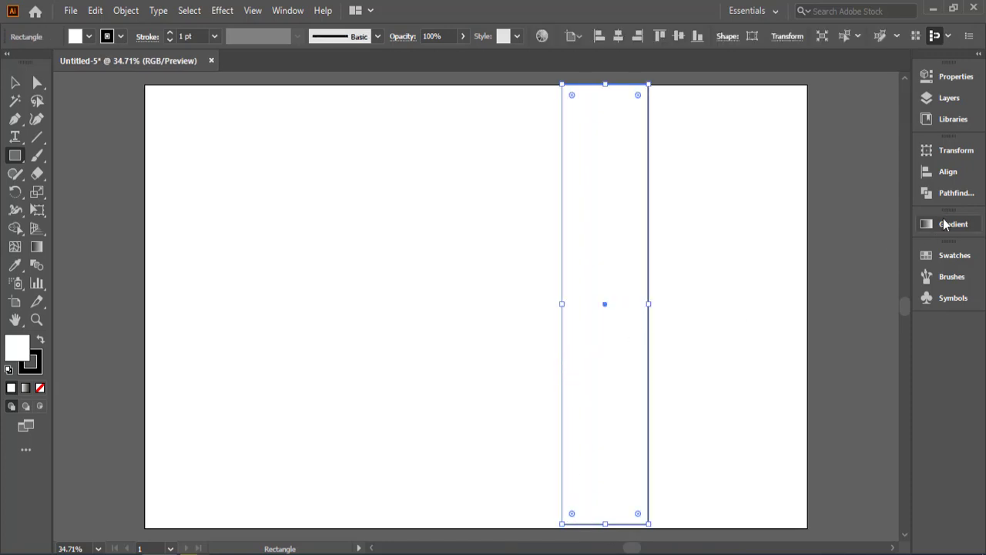
# Step: Fill the tall rectangle with a white-to-black linear gradient
pyautogui.click(952, 223)
pyautogui.click(760, 245)
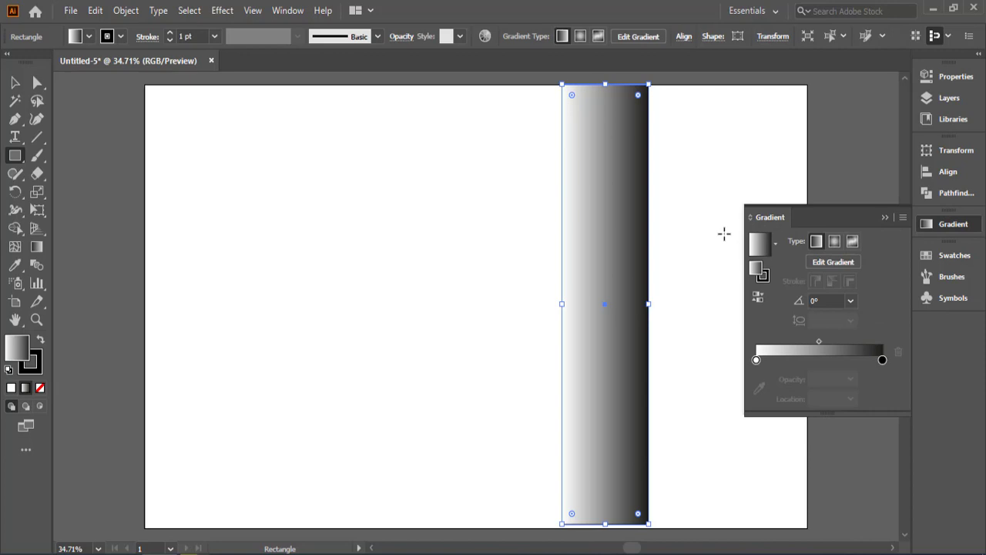
pyautogui.click(15, 82)
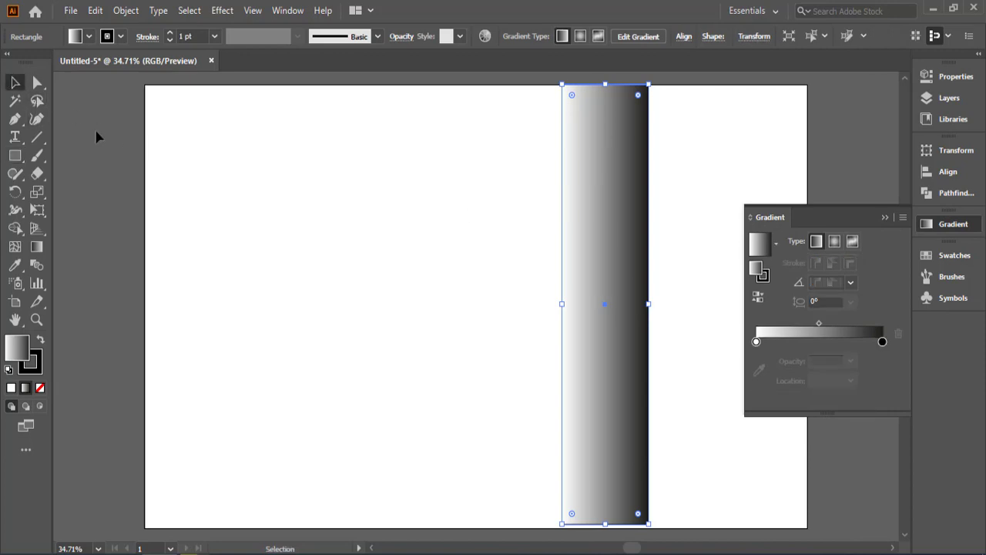
pyautogui.click(97, 137)
pyautogui.click(616, 324)
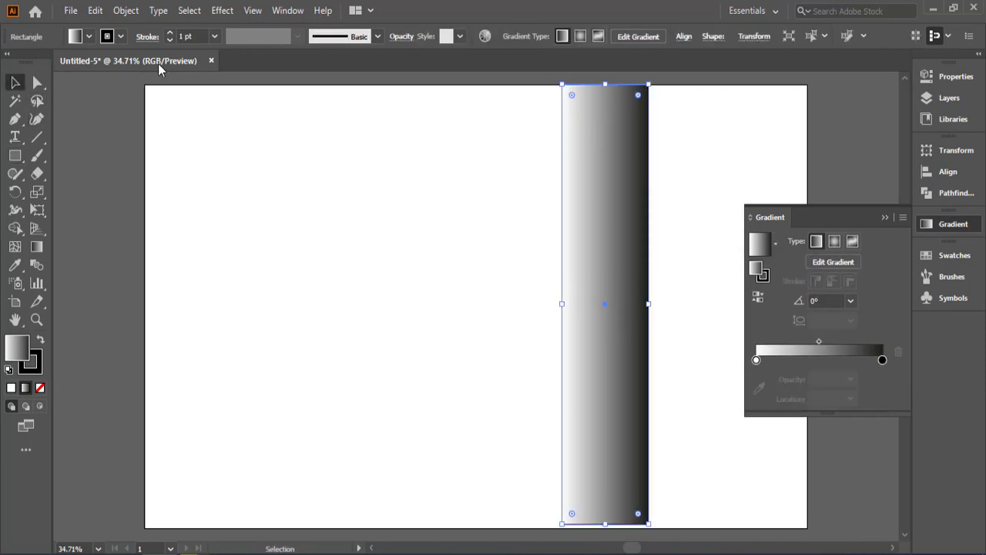
pyautogui.click(886, 216)
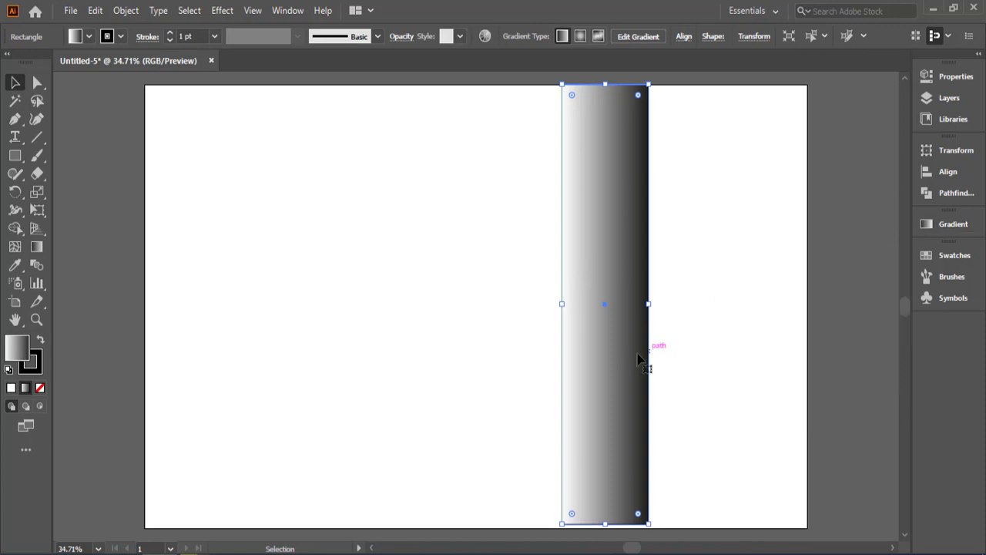
# Step: Nudge the gradient rectangle sideways and fit its height to the artboard's upper and lower edges
pyautogui.moveTo(637, 357); pyautogui.dragTo(642, 359)
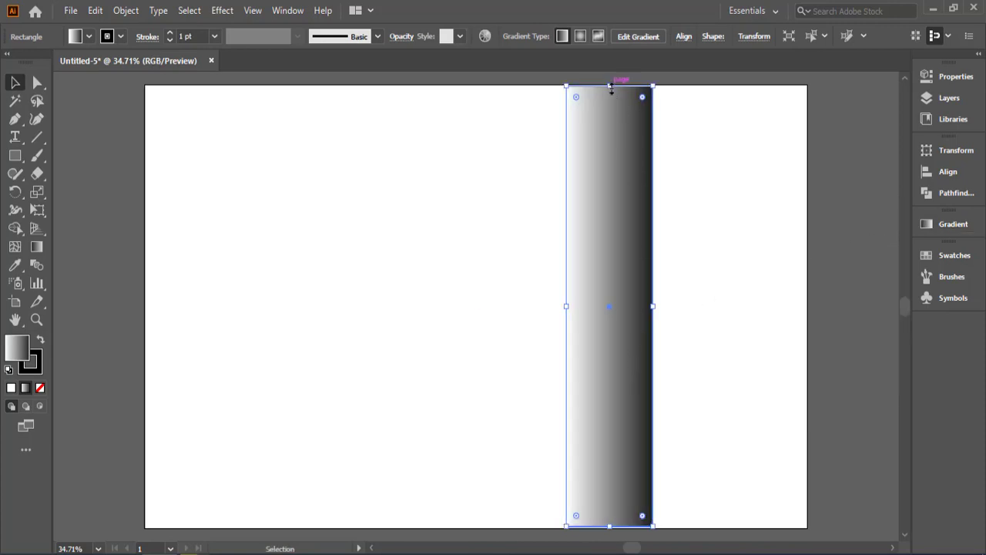
pyautogui.moveTo(611, 88); pyautogui.dragTo(610, 110)
pyautogui.scroll(-2, 759, 245)
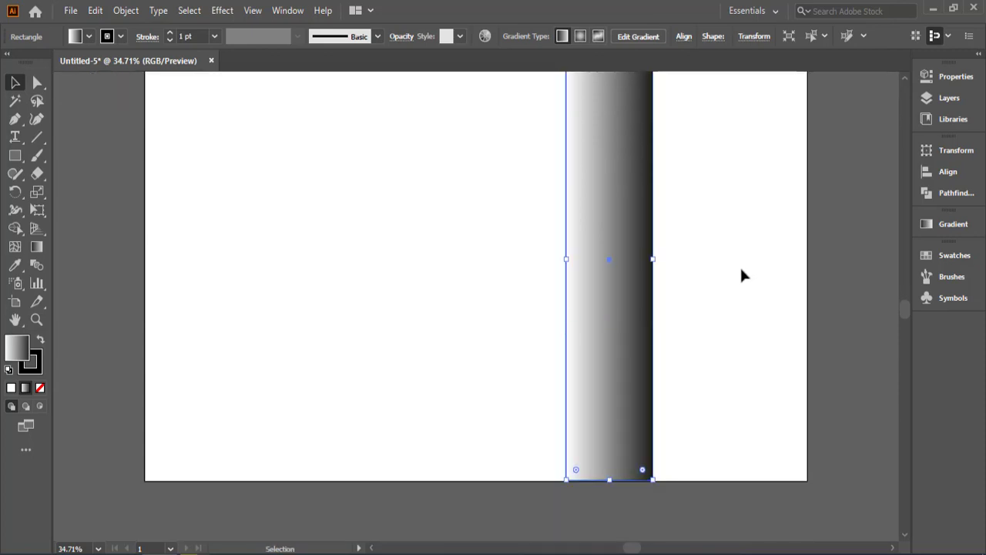
pyautogui.scroll(2, 741, 275)
pyautogui.click(728, 275)
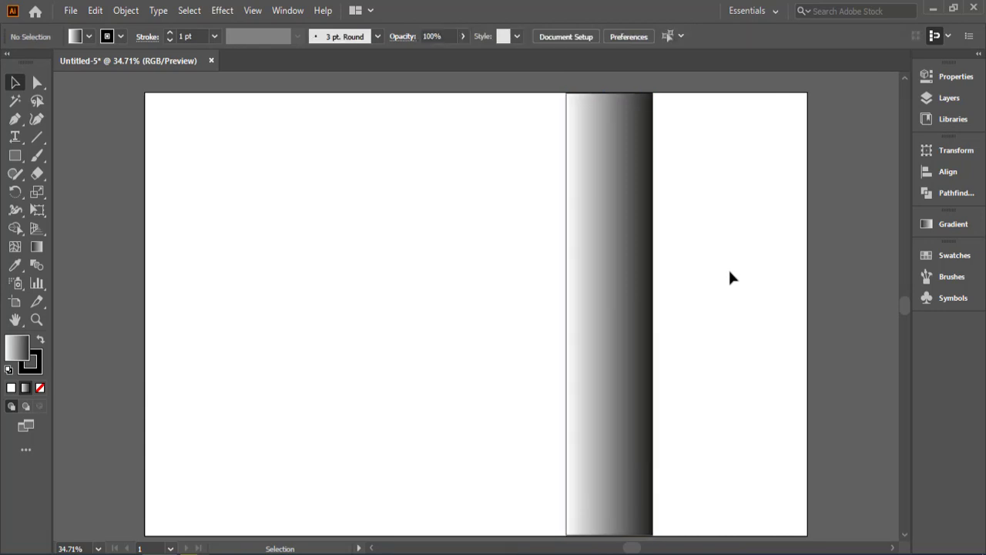
# Step: Narrow the gradient column by pulling both of its vertical sides slightly inward
pyautogui.scroll(1, 729, 275)
pyautogui.click(568, 352)
pyautogui.moveTo(568, 352); pyautogui.dragTo(586, 352)
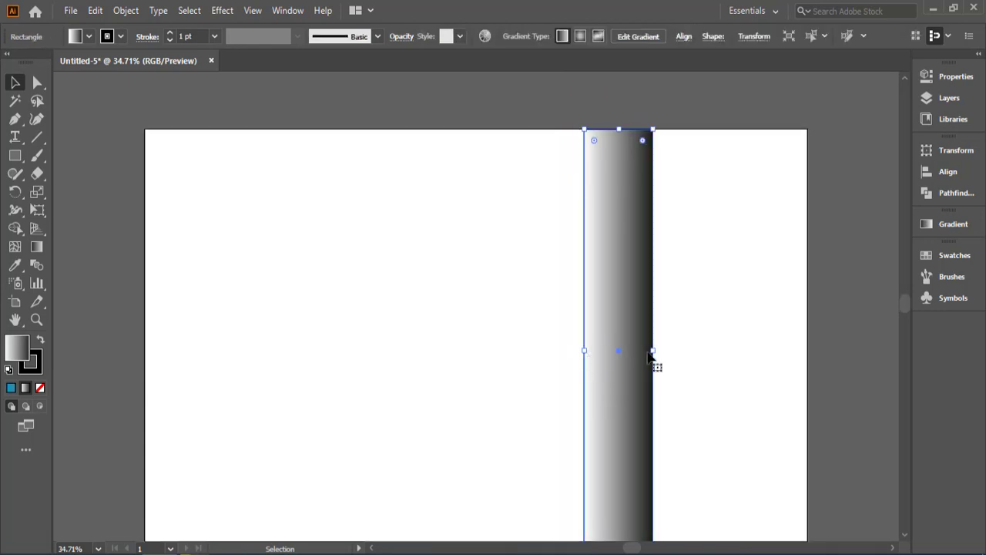
pyautogui.moveTo(655, 350); pyautogui.dragTo(650, 350)
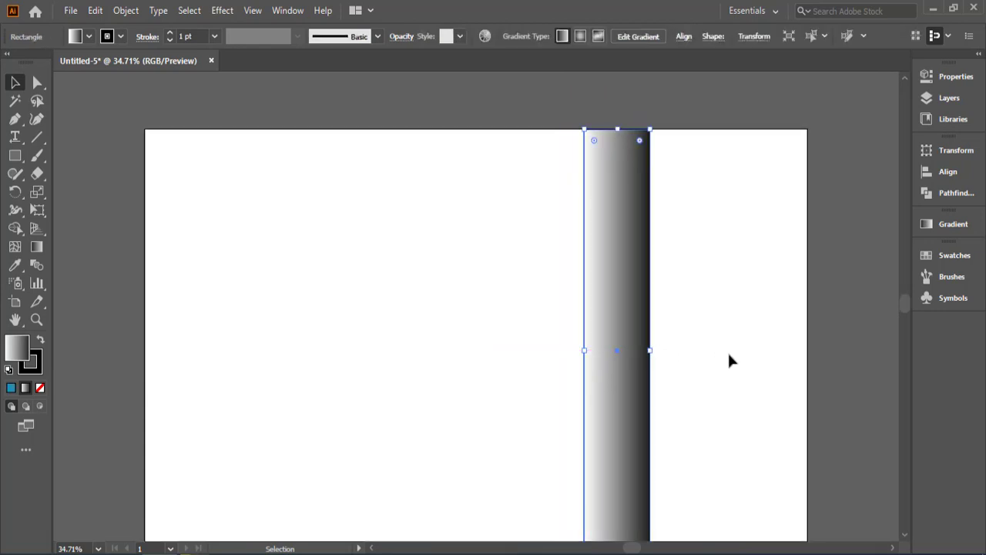
pyautogui.click(728, 352)
pyautogui.scroll(-1, 625, 414)
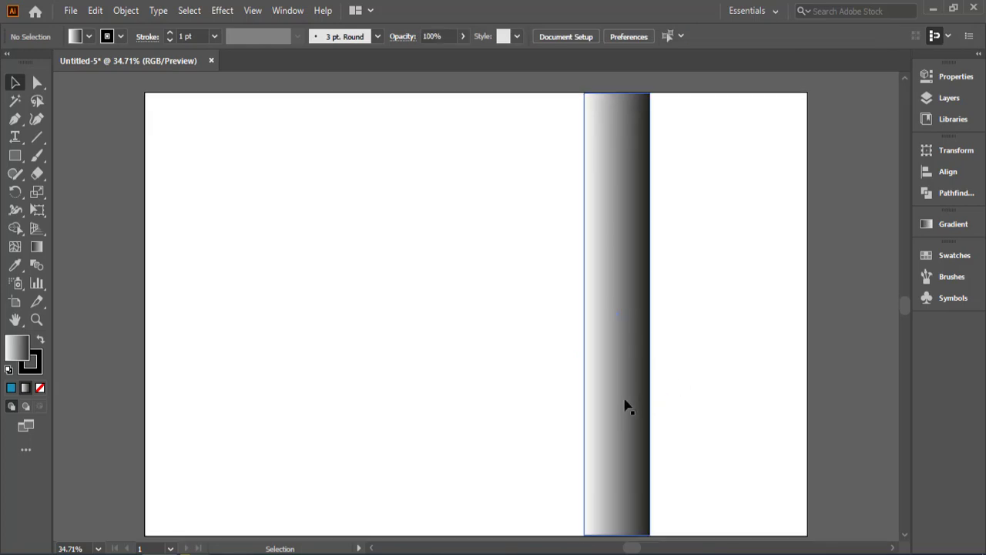
# Step: Duplicate the gradient column horizontally to its left, leaving a wide gap between the two columns
pyautogui.hotkey('ctrl', '-')
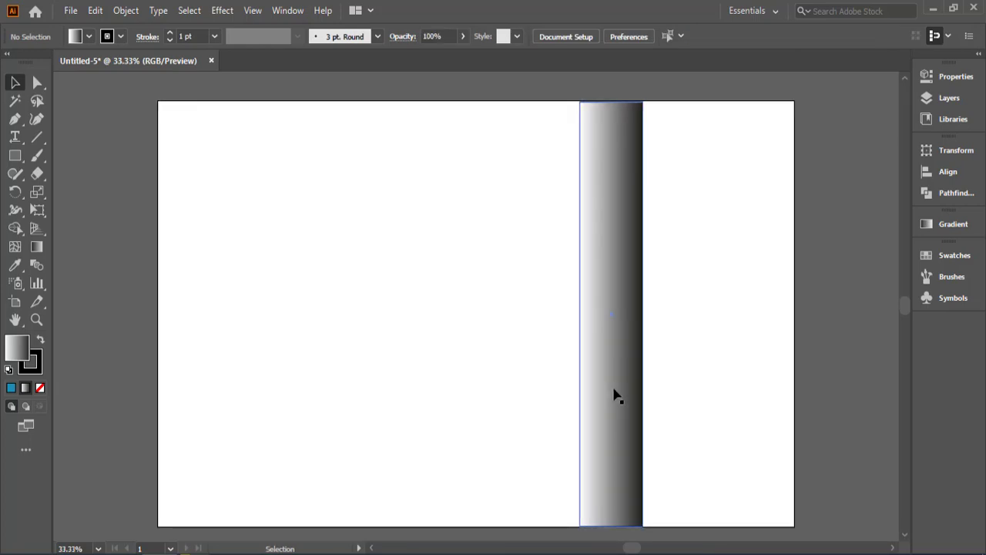
pyautogui.moveTo(614, 395); pyautogui.dragTo(392, 396)
pyautogui.click(511, 420)
# Step: Draw a light blue, strokeless horizontal rectangle from the right column's right edge to the left column's right edge
pyautogui.scroll(1, 511, 420)
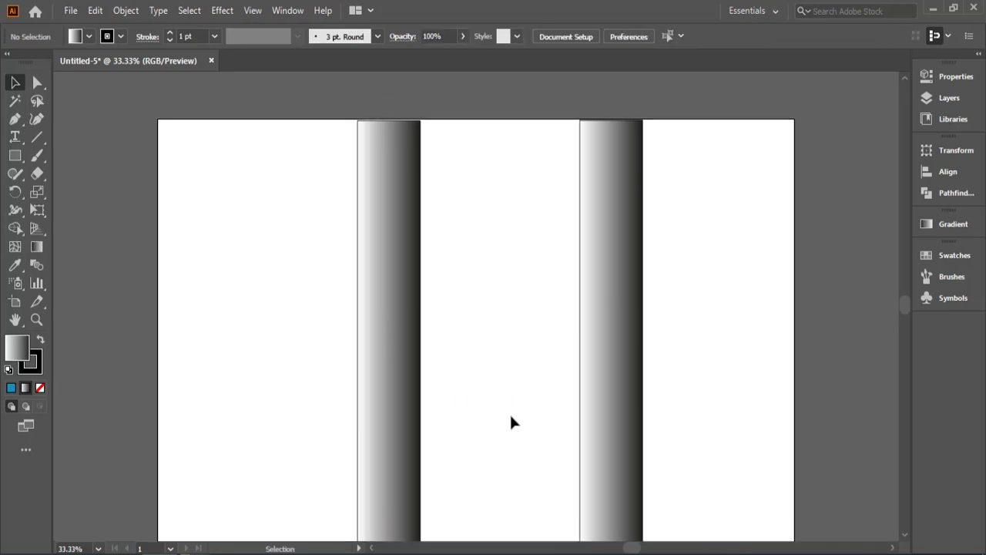
pyautogui.scroll(1, 510, 422)
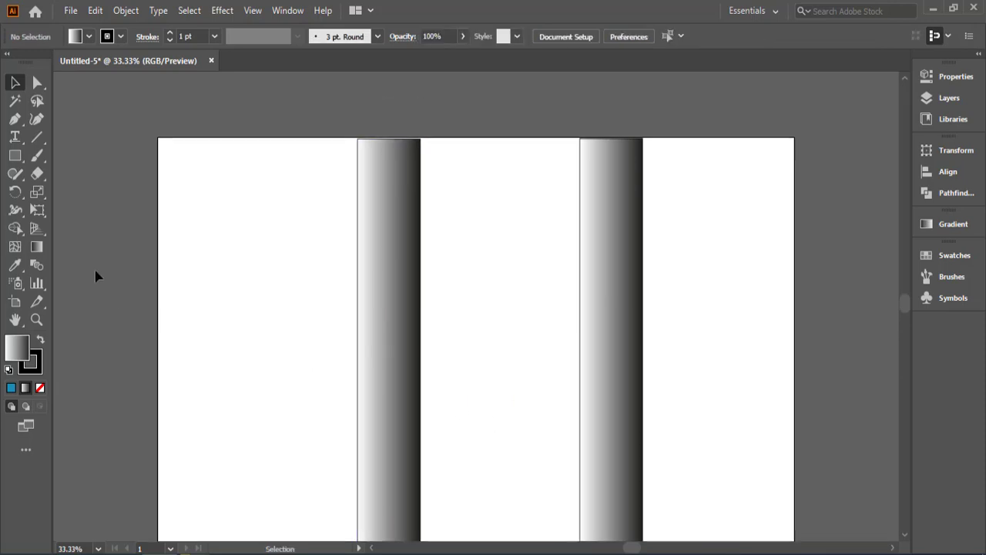
pyautogui.click(15, 155)
pyautogui.click(89, 37)
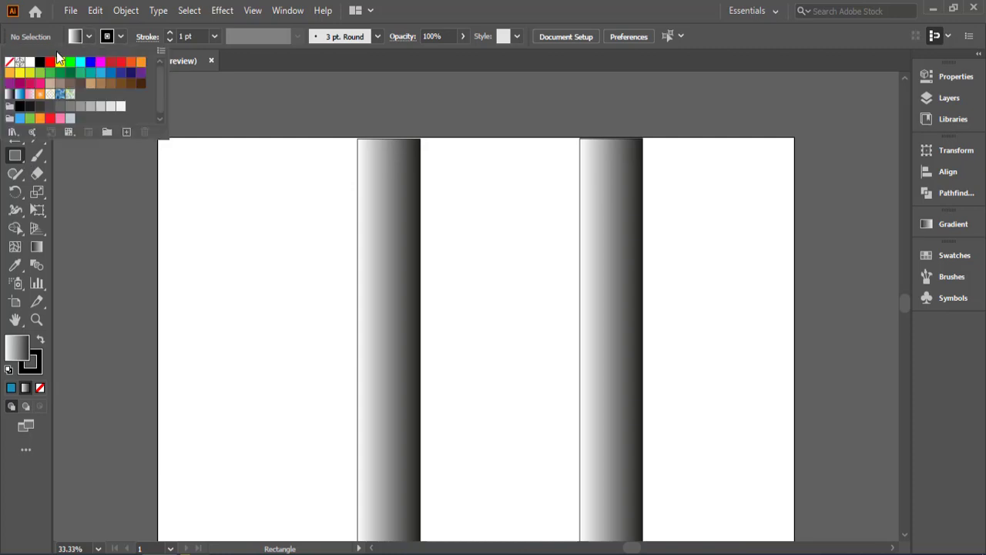
pyautogui.click(101, 73)
pyautogui.click(121, 36)
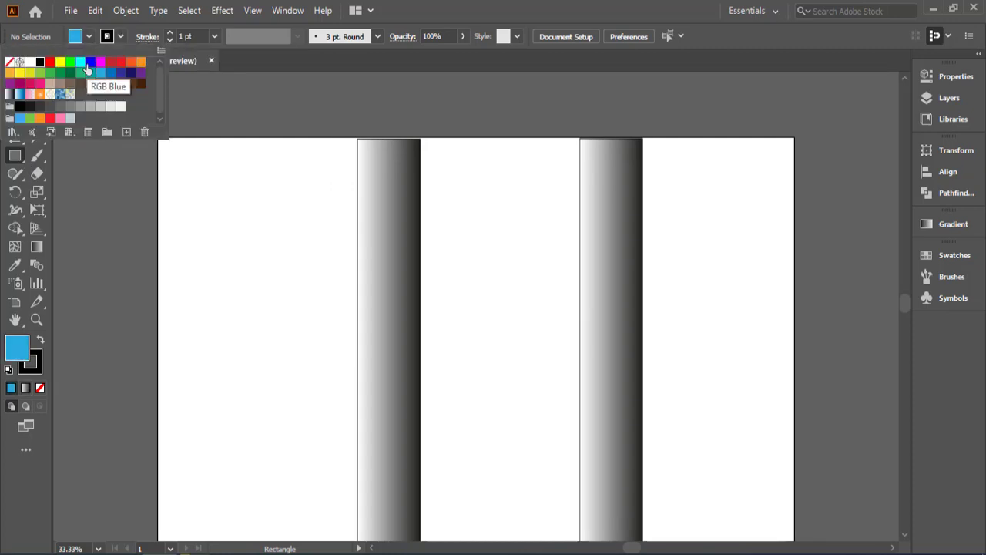
pyautogui.click(10, 67)
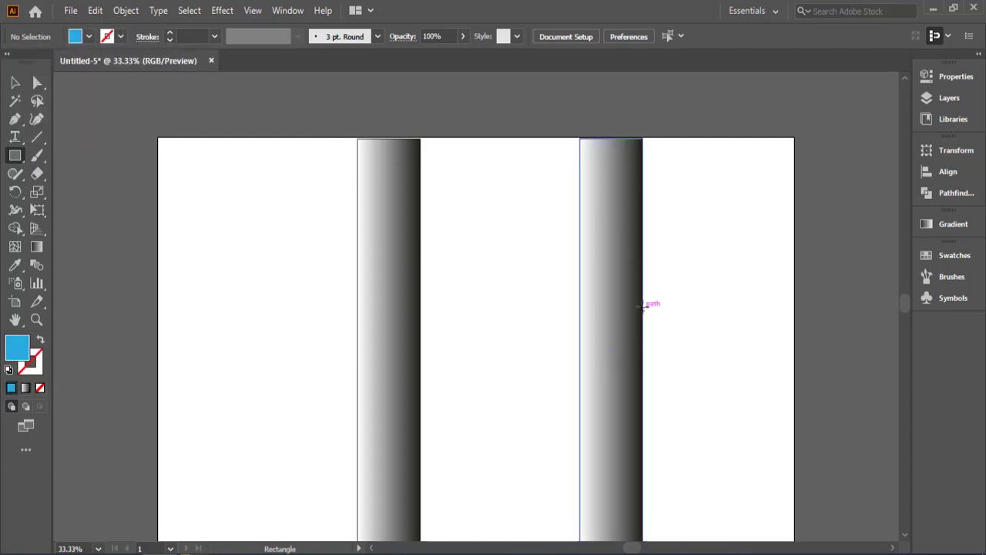
pyautogui.moveTo(643, 279); pyautogui.dragTo(421, 341)
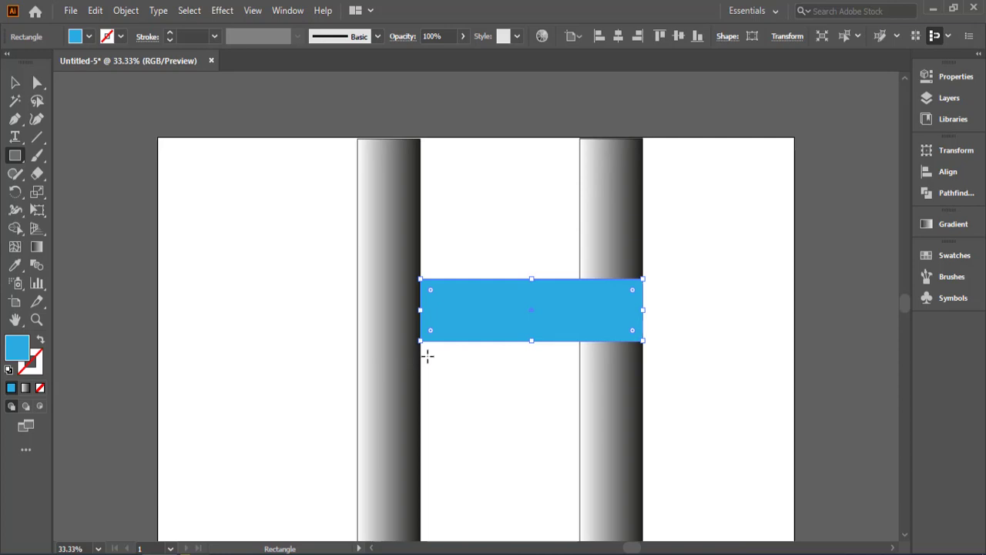
# Step: Duplicate the blue bar to its left and shorten the copy to exactly the left column's width
pyautogui.press('v')
pyautogui.click(273, 303)
pyautogui.click(532, 311)
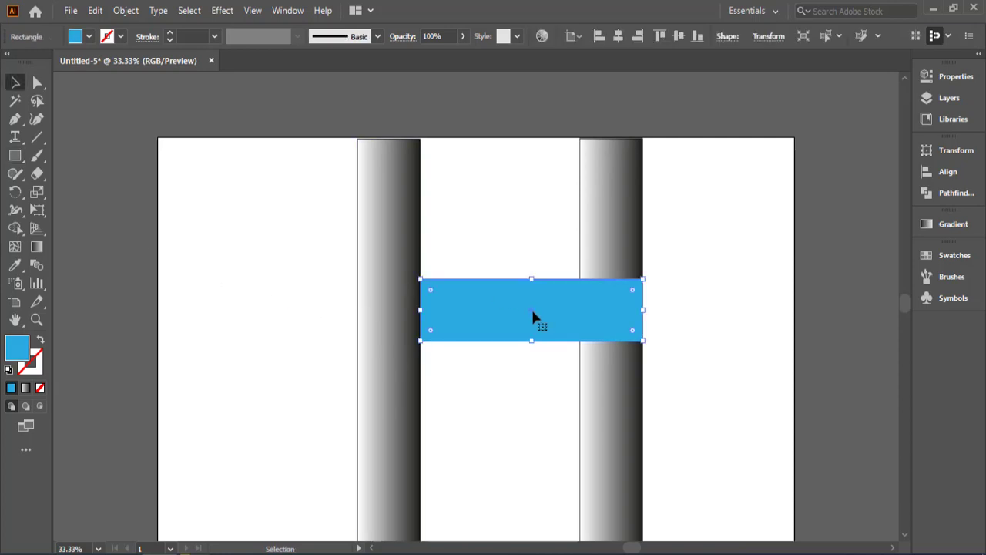
pyautogui.moveTo(533, 311); pyautogui.dragTo(314, 316)
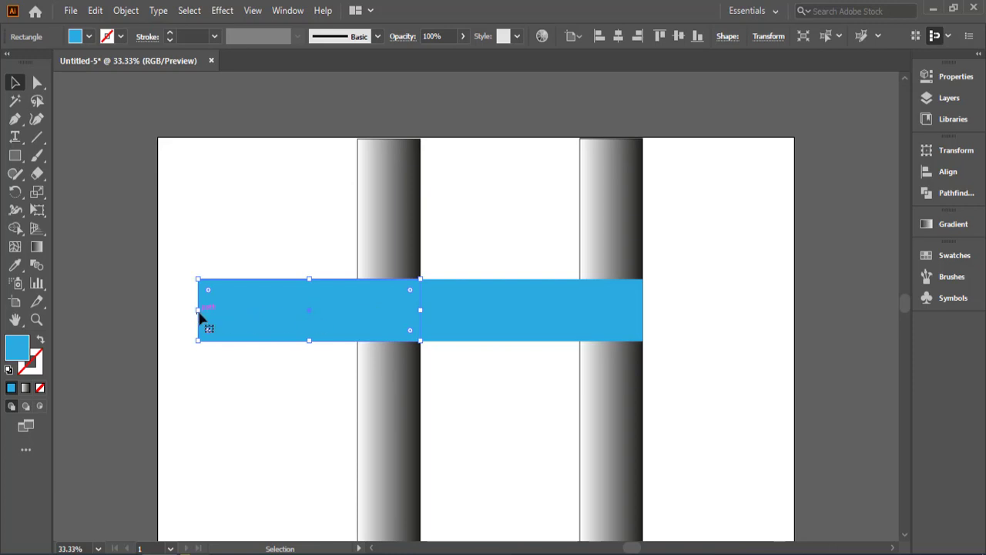
pyautogui.moveTo(198, 312); pyautogui.dragTo(357, 317)
pyautogui.click(318, 346)
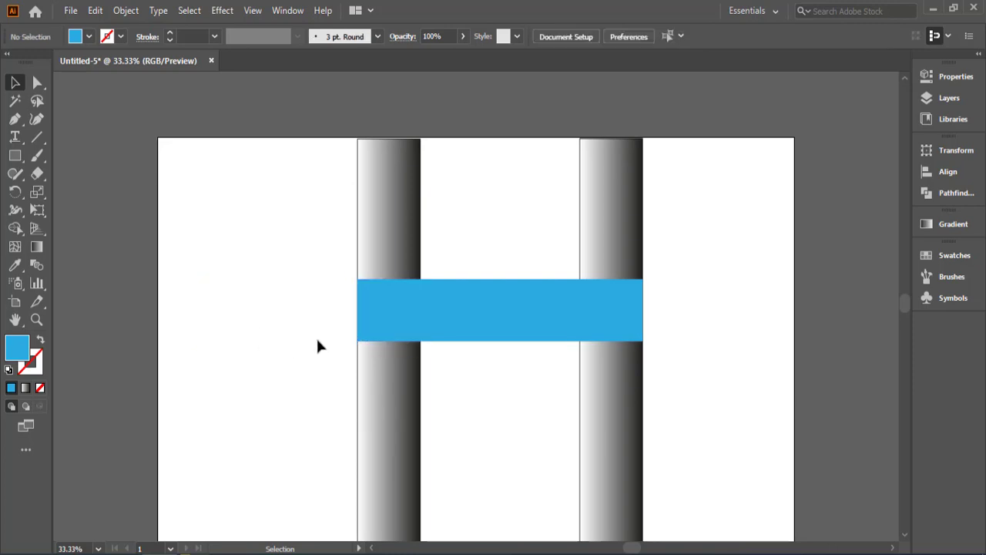
# Step: Give the small blue piece over the left column a slightly darker blue fill
pyautogui.doubleClick(391, 332)
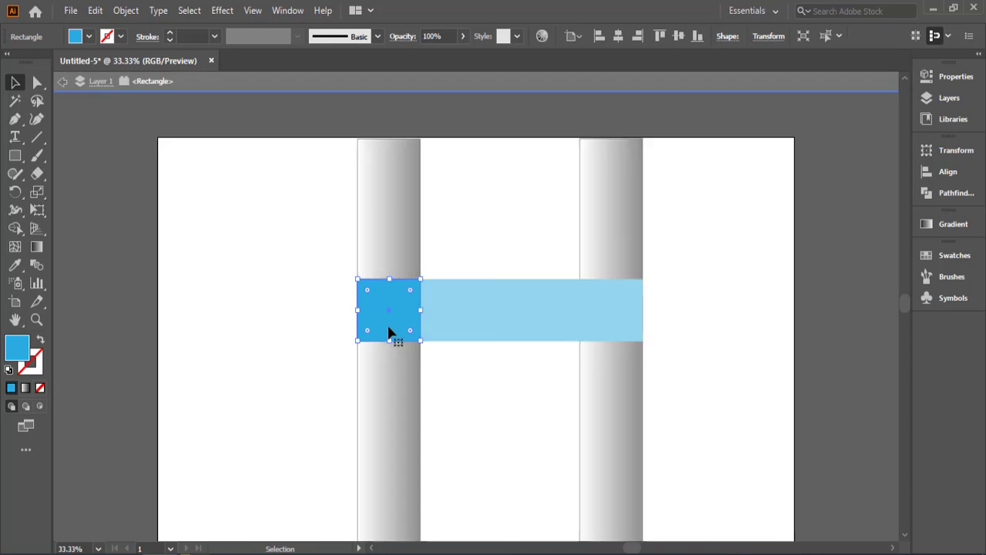
pyautogui.click(62, 81)
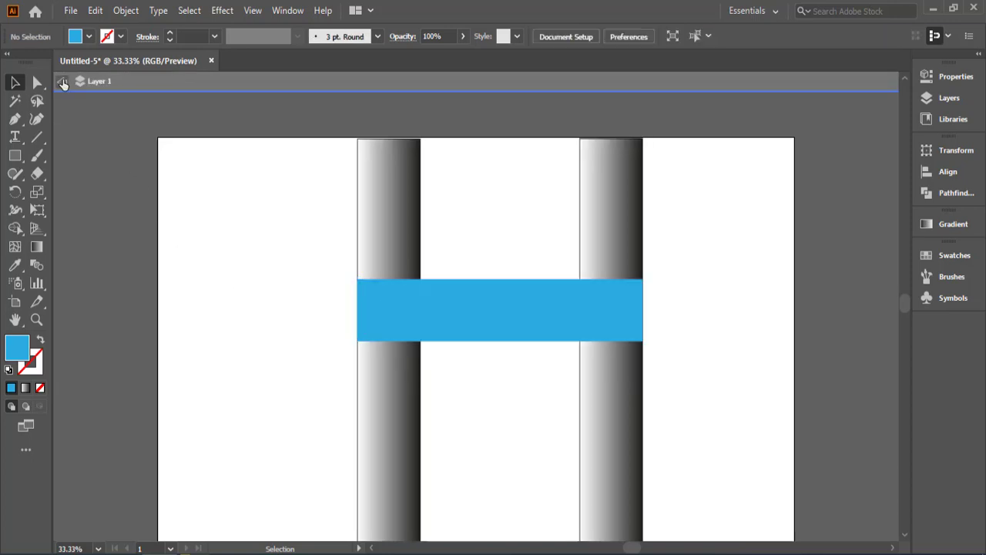
pyautogui.click(373, 302)
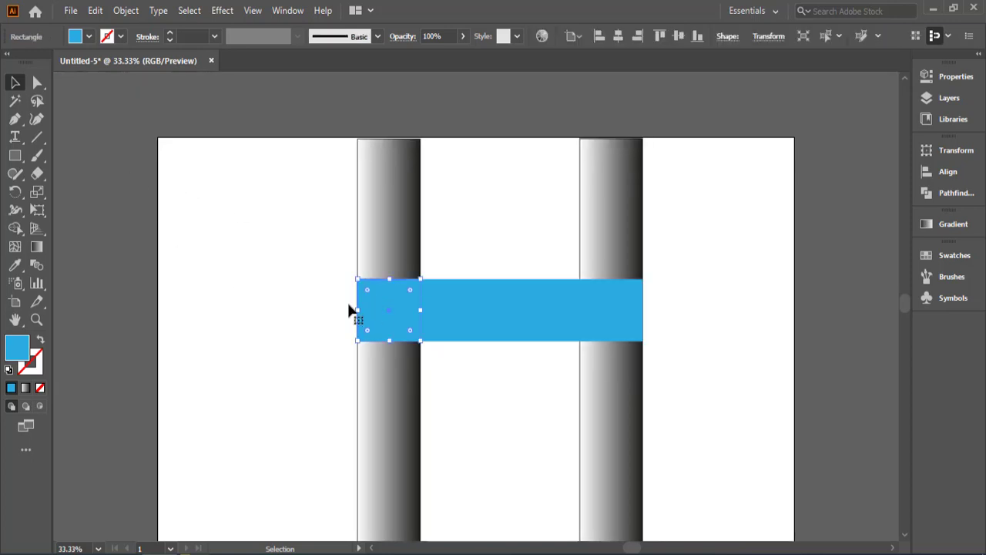
pyautogui.doubleClick(19, 349)
pyautogui.moveTo(711, 231); pyautogui.dragTo(717, 247)
pyautogui.click(882, 205)
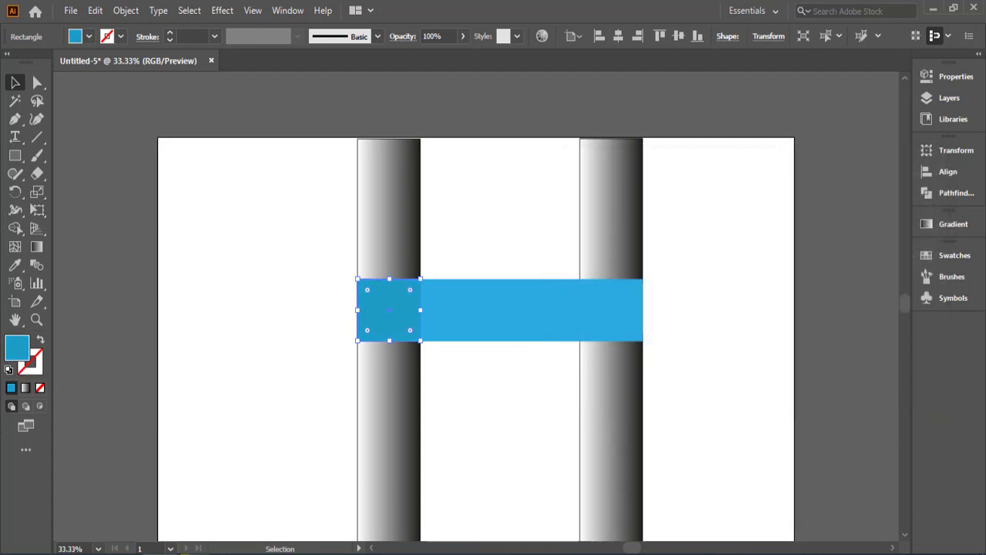
# Step: Apply Perspective Distort to the darker blue piece so that its left edge is slightly shorter than its right
pyautogui.click(37, 209)
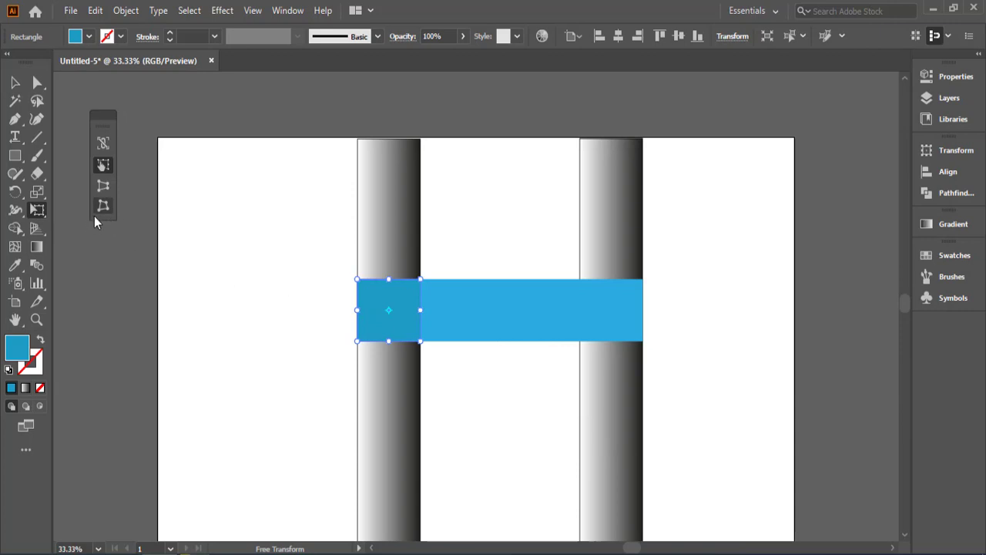
pyautogui.click(102, 187)
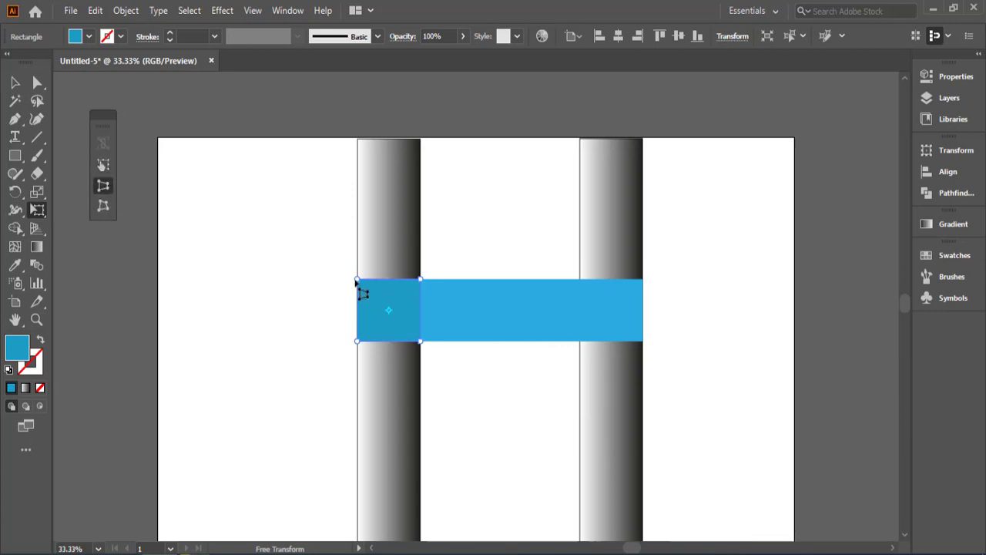
pyautogui.moveTo(357, 280); pyautogui.dragTo(356, 291)
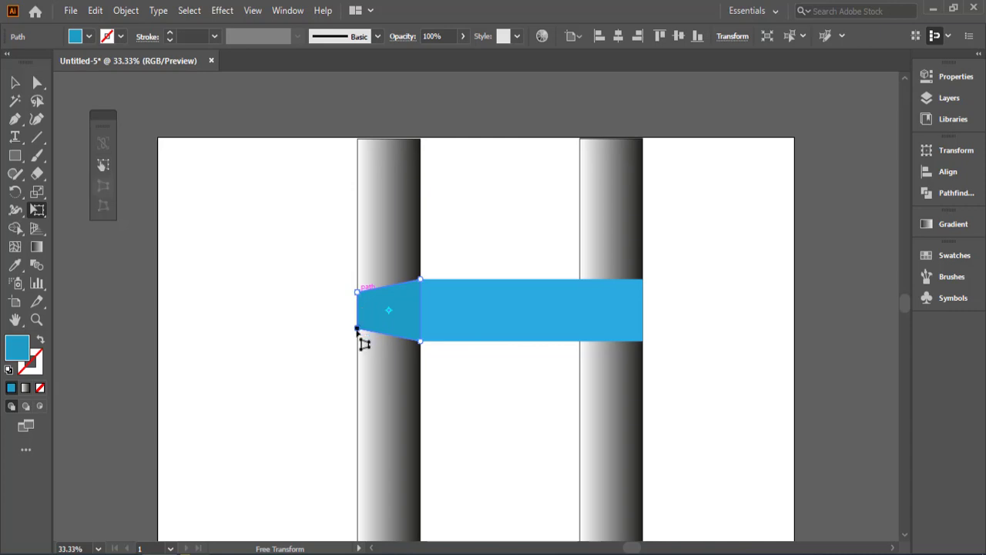
pyautogui.moveTo(357, 328); pyautogui.dragTo(358, 336)
pyautogui.click(12, 84)
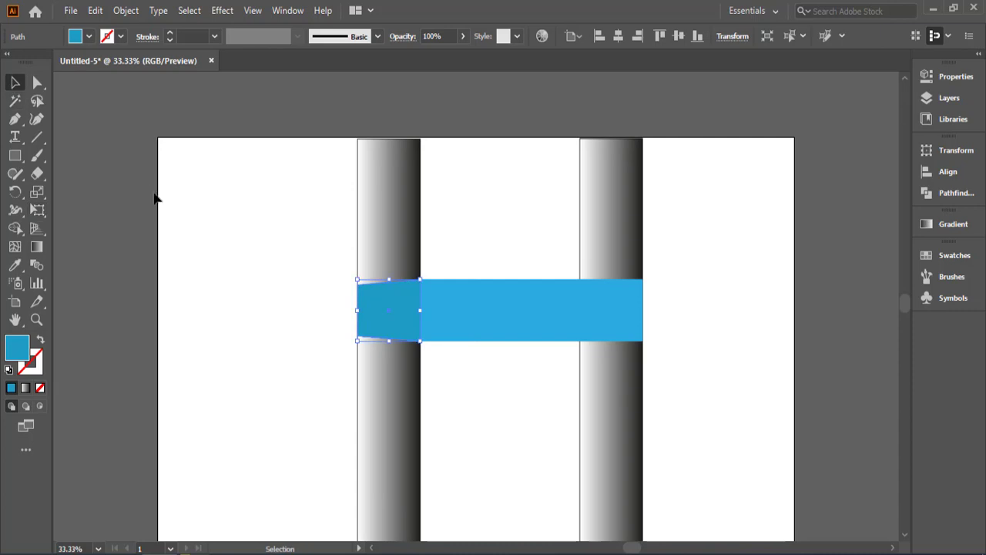
pyautogui.click(154, 199)
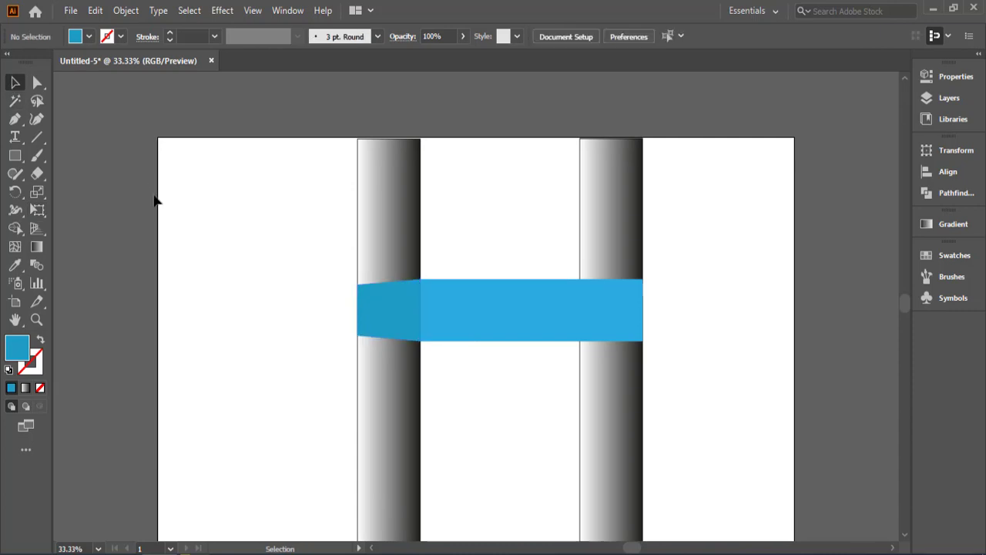
# Step: Duplicate the light blue bar against the darker piece's left edge and shorten the copy from its outer end
pyautogui.click(579, 324)
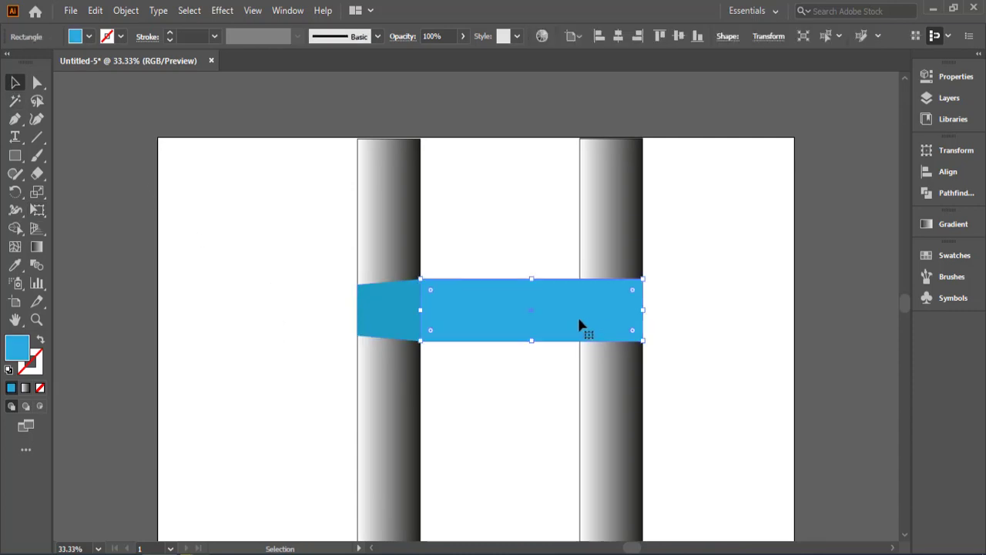
pyautogui.moveTo(562, 317); pyautogui.dragTo(276, 315)
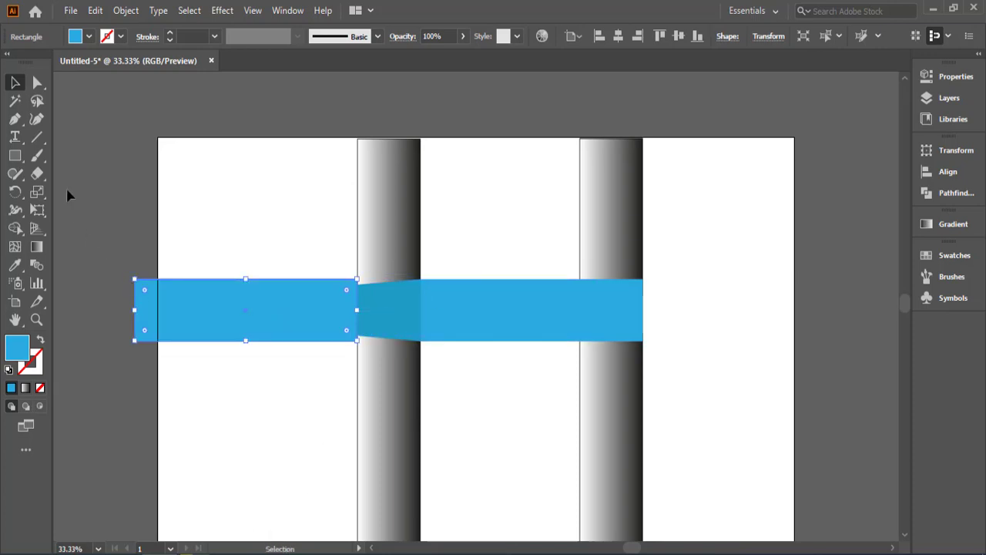
pyautogui.click(37, 83)
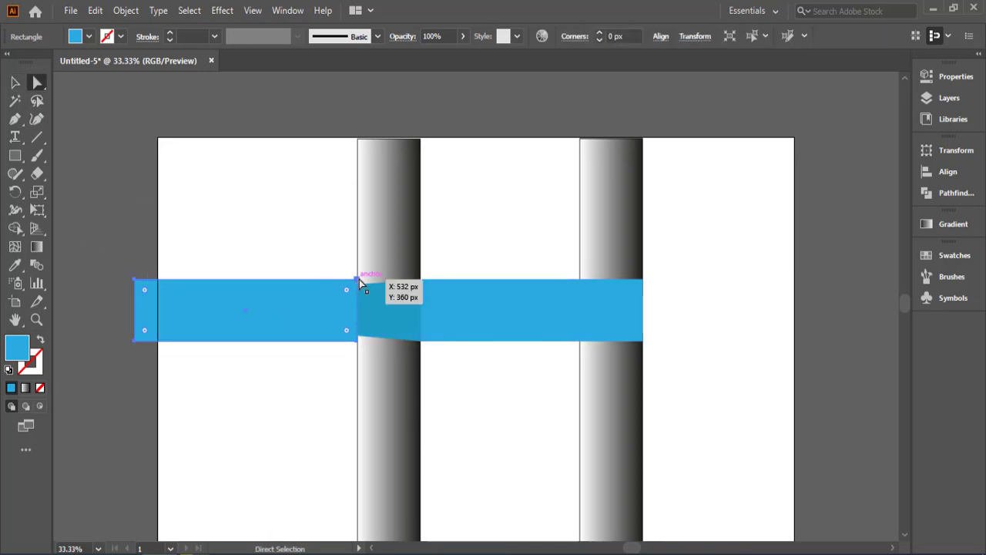
pyautogui.moveTo(356, 278)
pyautogui.mouseDown()
pyautogui.moveTo(363, 293)
pyautogui.moveTo(359, 277)
pyautogui.mouseUp()
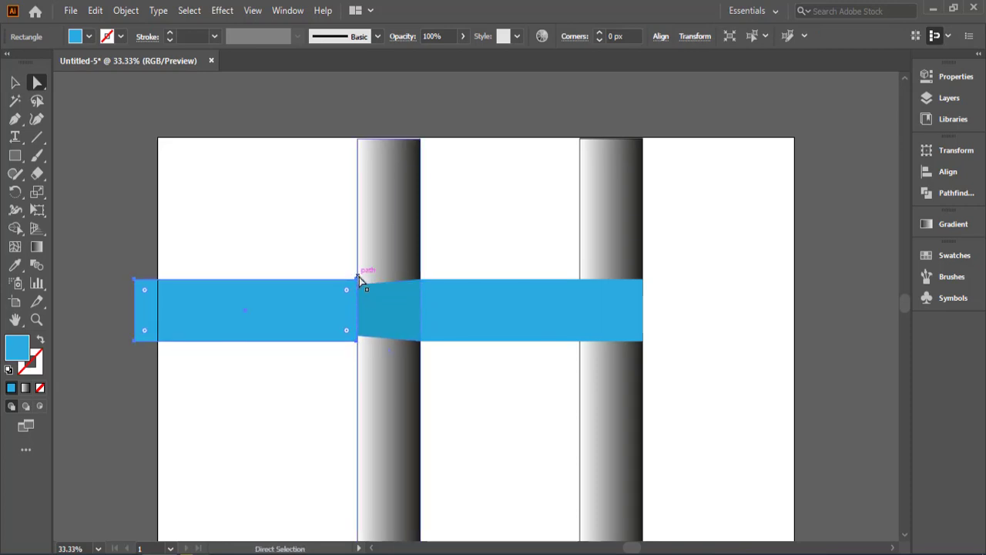
pyautogui.click(15, 83)
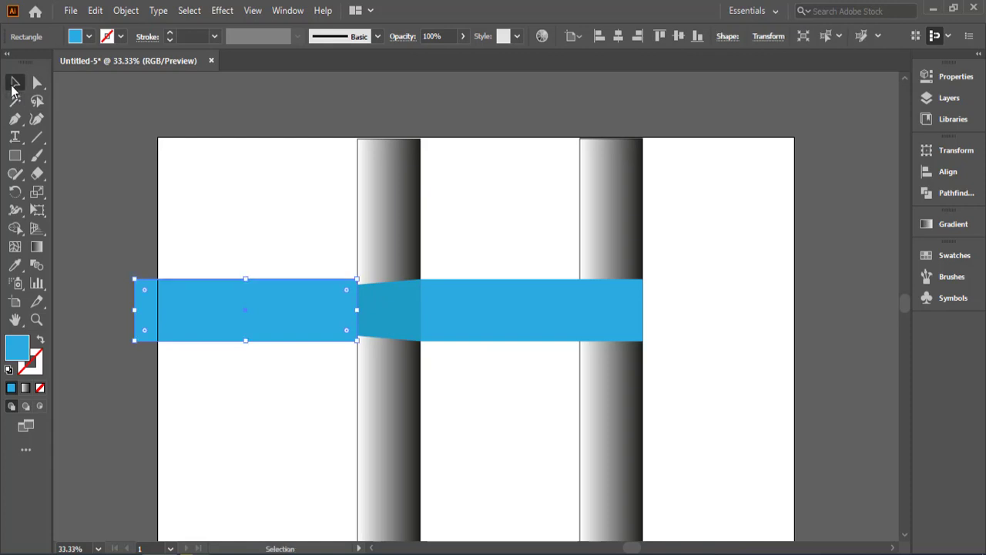
pyautogui.moveTo(135, 312); pyautogui.dragTo(214, 318)
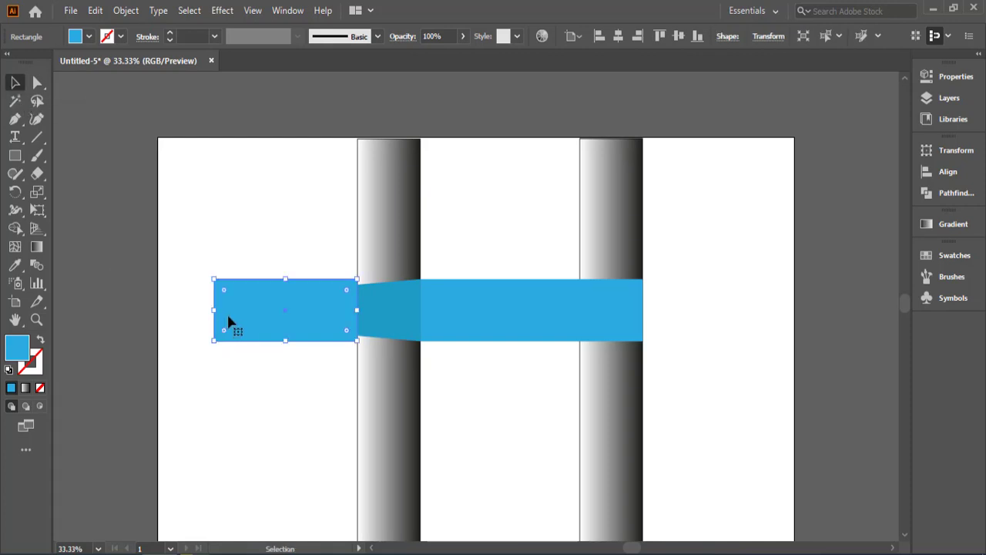
# Step: Shorten the leftmost blue bar's height from its lower and upper edges to match the darker piece's shorter left edge
pyautogui.hotkey('ctrl', '+')
pyautogui.hotkey('ctrl', '+')
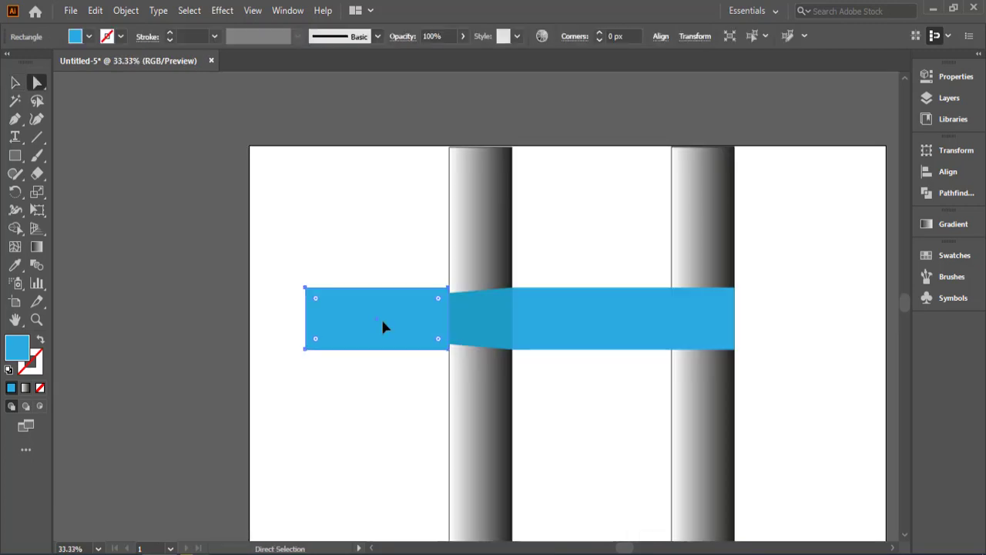
pyautogui.press('v')
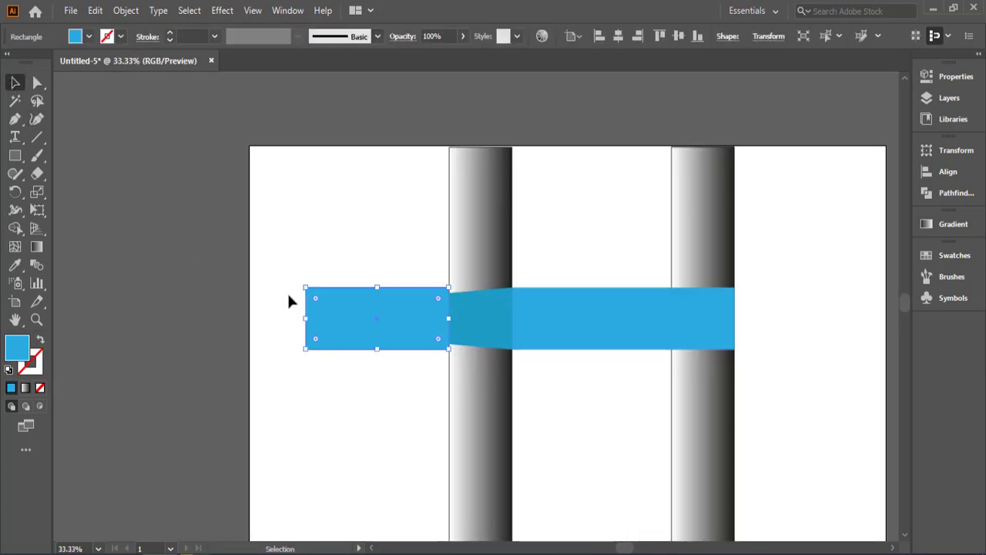
pyautogui.moveTo(378, 348); pyautogui.dragTo(380, 344)
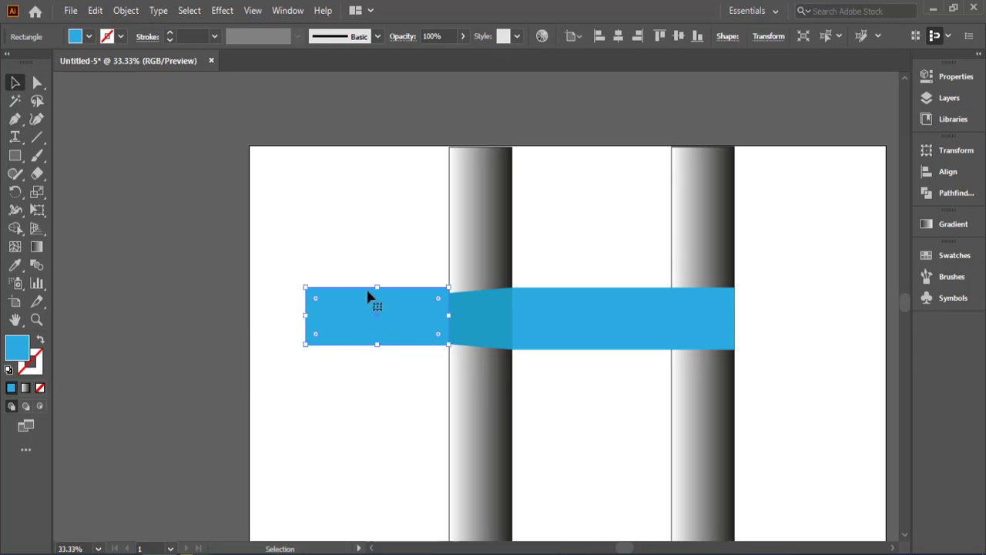
pyautogui.moveTo(377, 288); pyautogui.dragTo(378, 293)
pyautogui.click(377, 400)
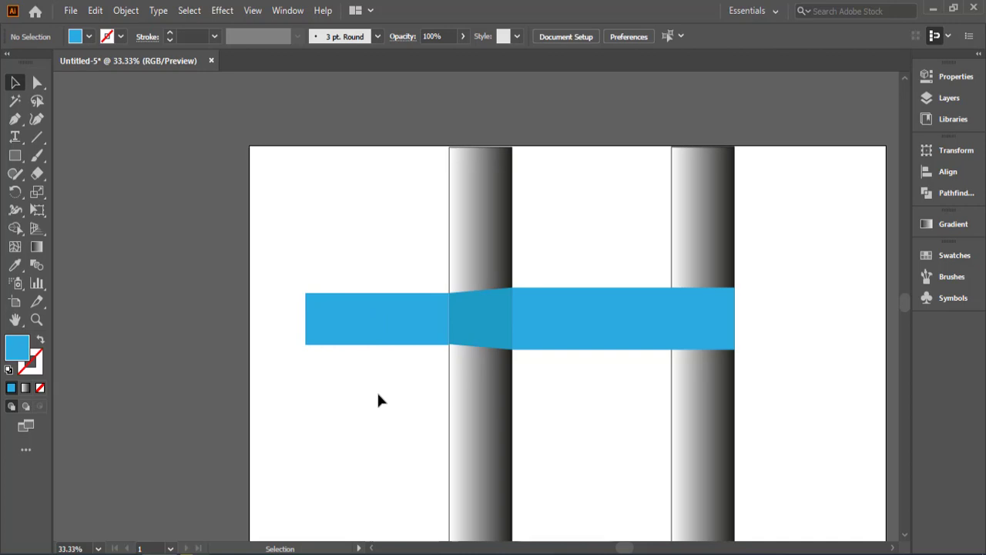
# Step: Fine-tune the leftmost bar's lower edge and nudge the bar slightly down and right so it sits flush against the darker piece
pyautogui.click(406, 342)
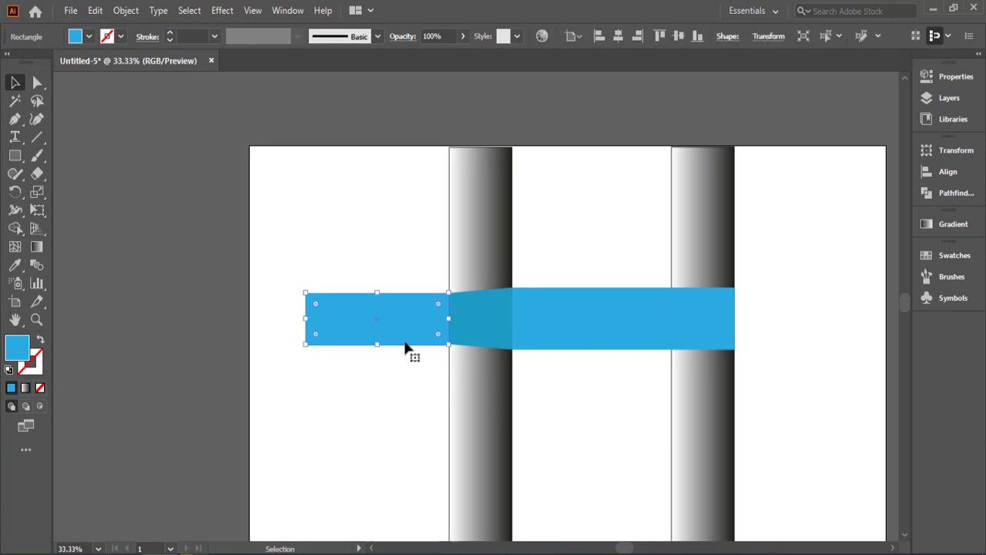
pyautogui.hotkey('ctrl', '=')
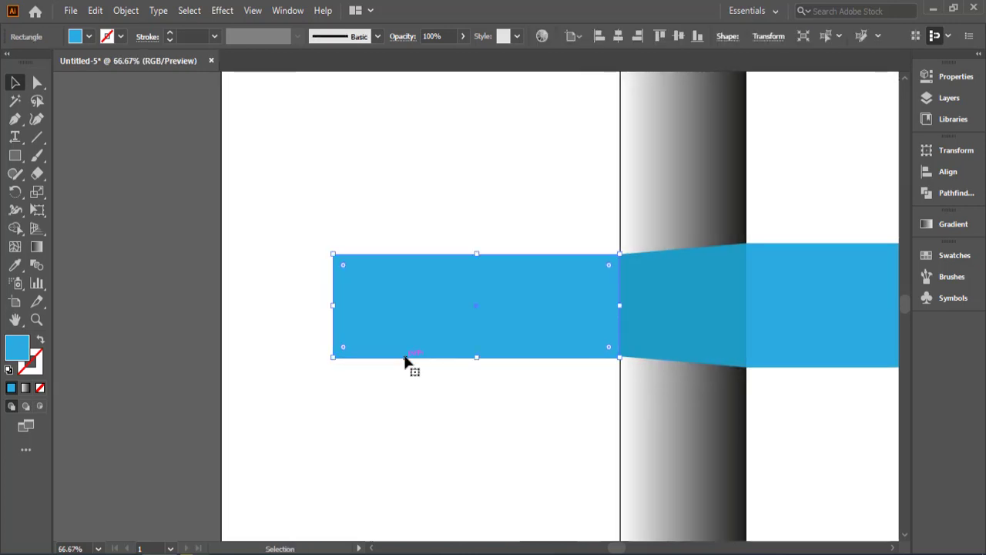
pyautogui.moveTo(478, 358); pyautogui.dragTo(482, 354)
pyautogui.click(477, 396)
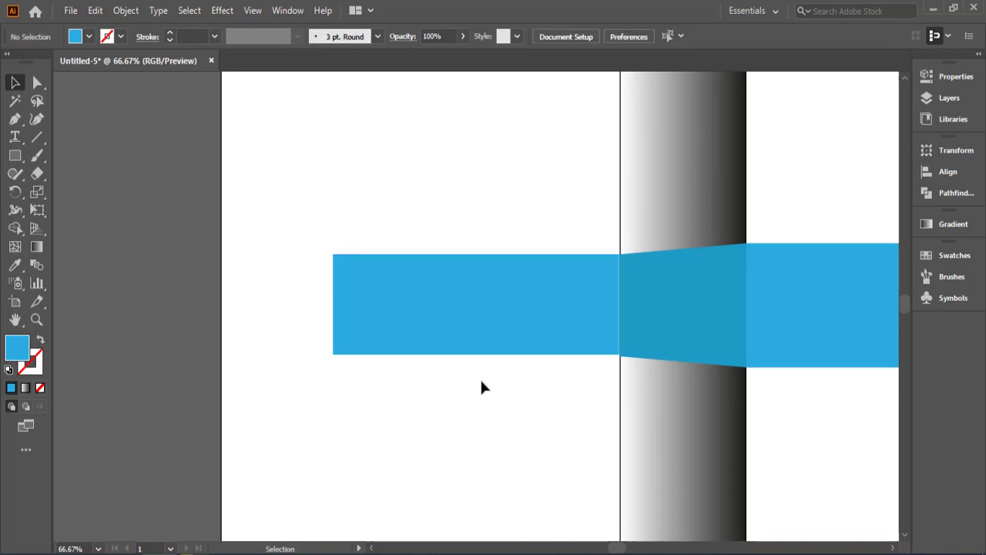
pyautogui.click(485, 351)
pyautogui.moveTo(479, 356); pyautogui.dragTo(482, 359)
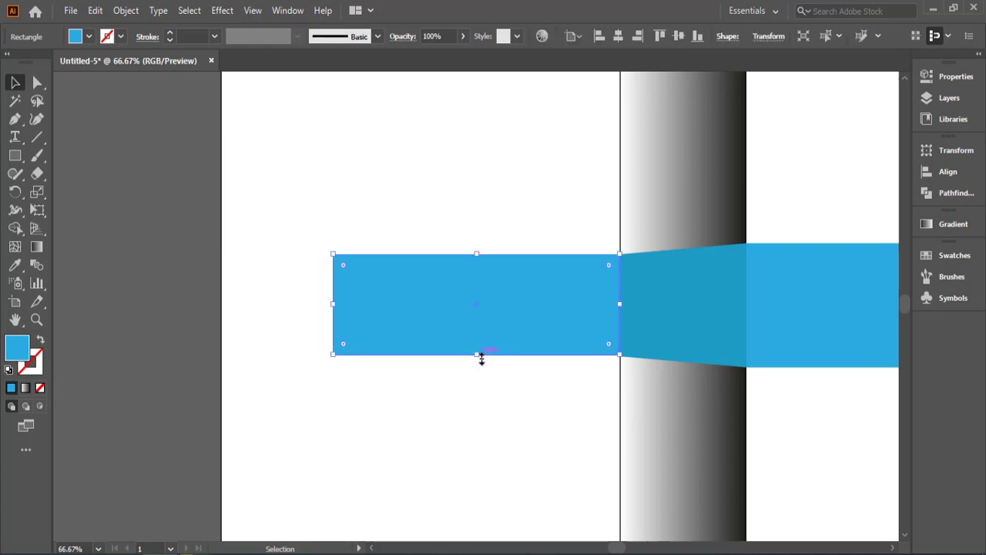
pyautogui.press('Down')
pyautogui.click(500, 427)
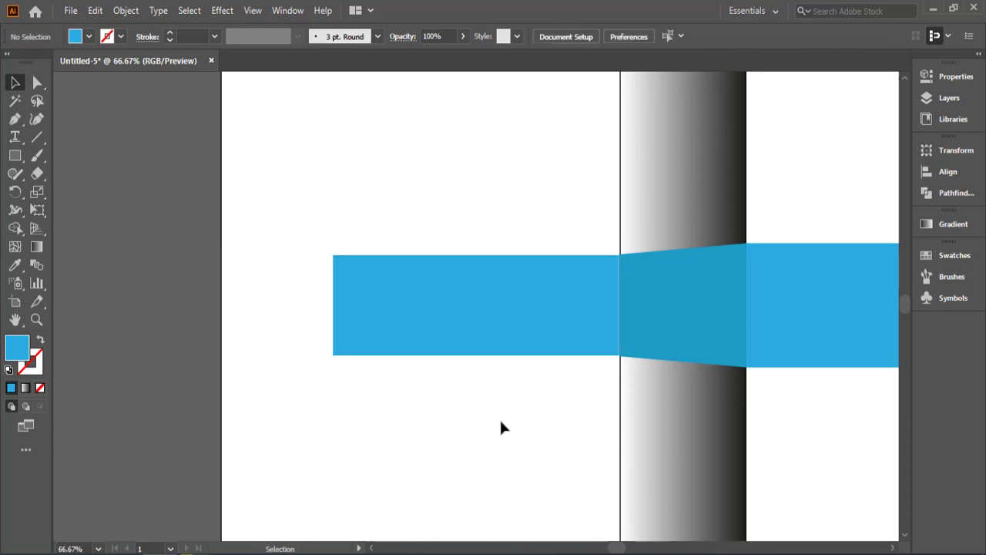
pyautogui.click(515, 324)
pyautogui.press('Right')
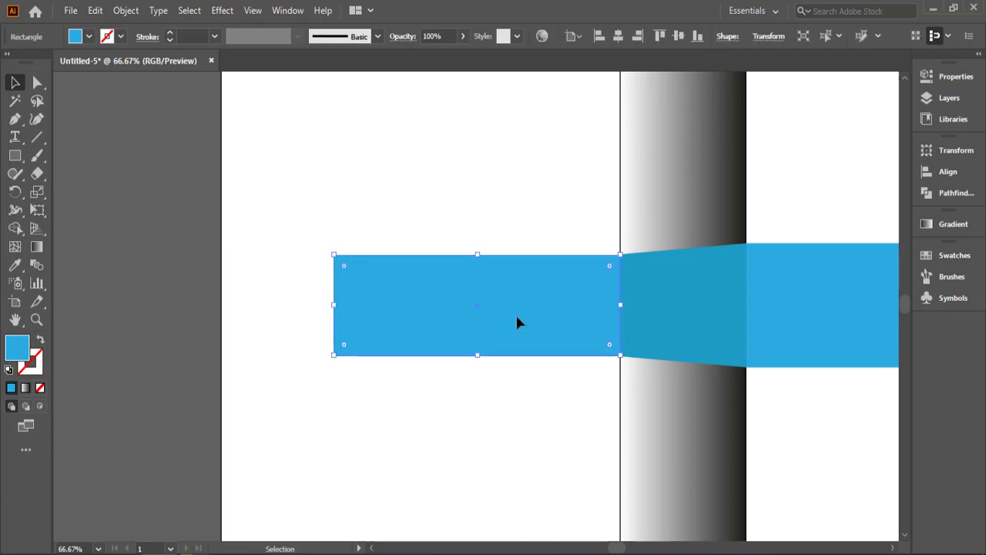
pyautogui.click(293, 253)
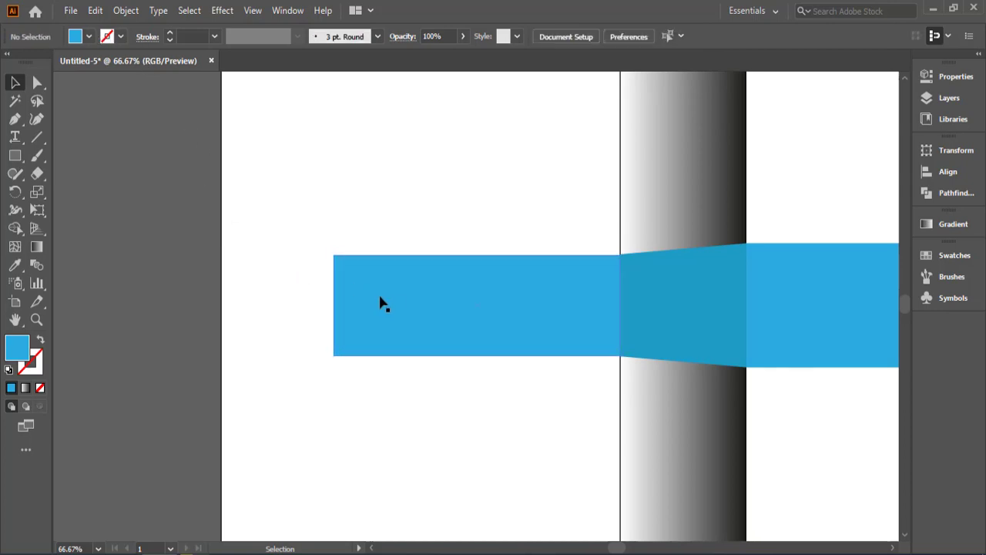
# Step: Add an anchor point midway on the leftmost bar's outer edge and pull it outward to form a pointed end
pyautogui.click(380, 301)
pyautogui.click(37, 82)
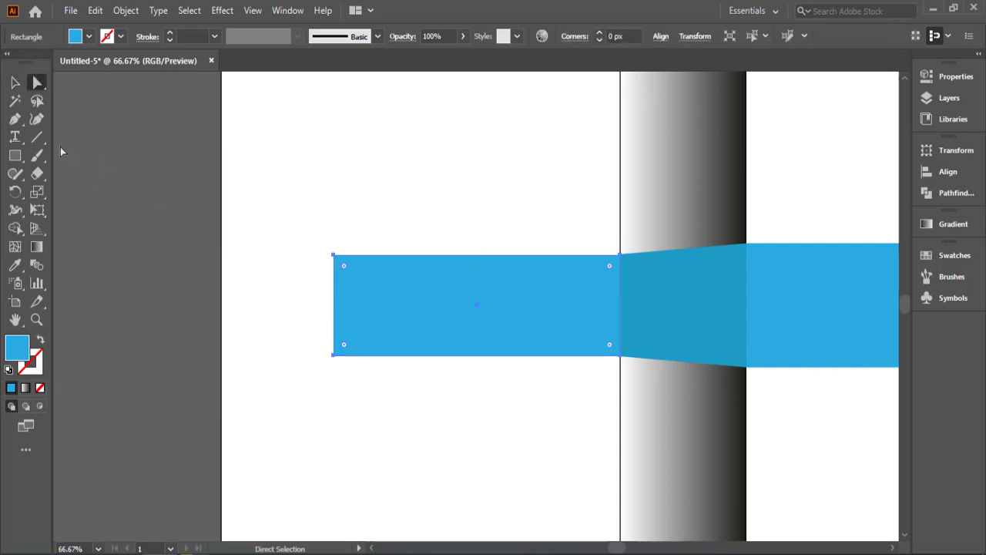
pyautogui.click(15, 119)
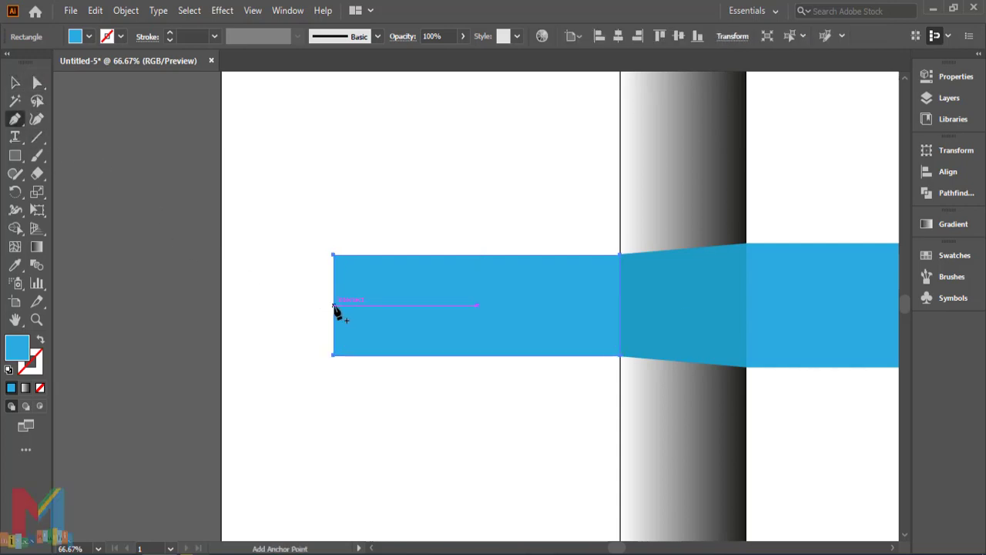
pyautogui.click(334, 306)
pyautogui.click(37, 82)
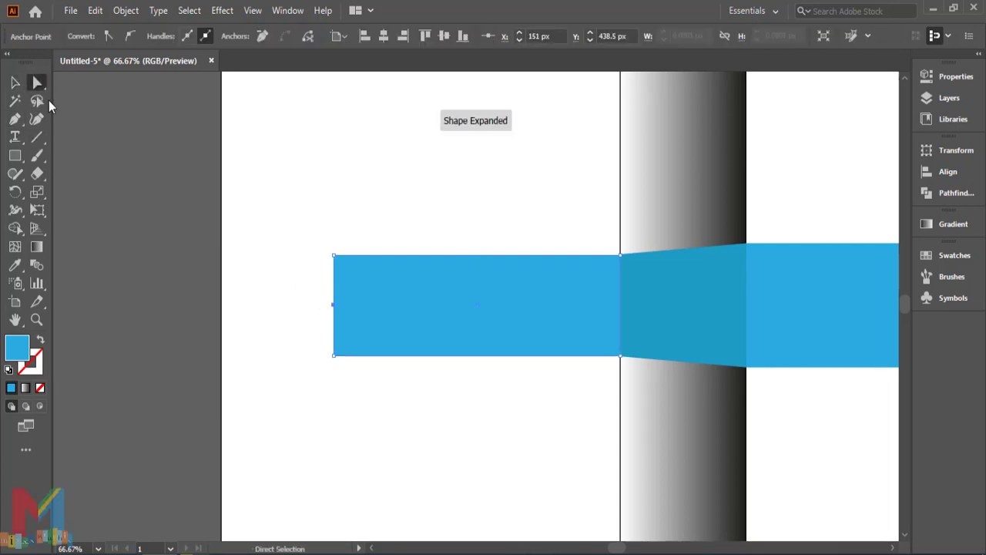
pyautogui.click(334, 306)
pyautogui.click(289, 304)
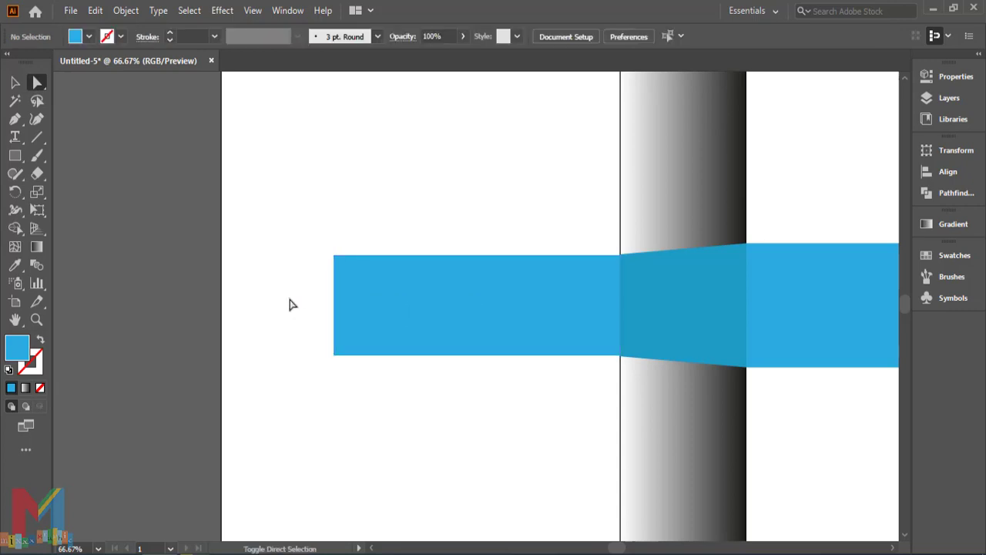
pyautogui.click(343, 317)
pyautogui.moveTo(333, 304); pyautogui.dragTo(260, 307)
pyautogui.click(455, 424)
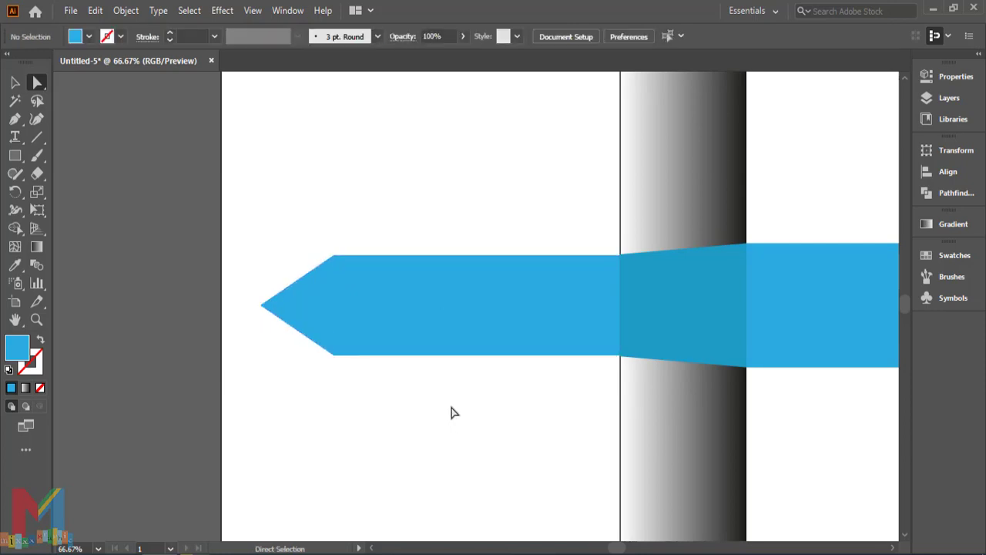
# Step: Round the two right-hand corners of the main blue bar over the right column
pyautogui.moveTo(453, 413); pyautogui.dragTo(306, 396)
pyautogui.hotkey('ctrl', '-')
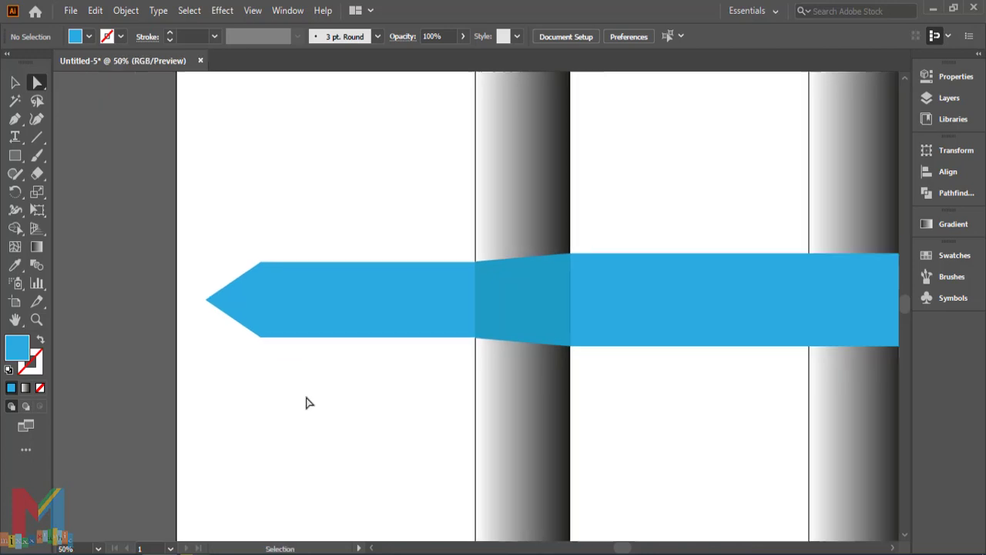
pyautogui.hotkey('ctrl', '-')
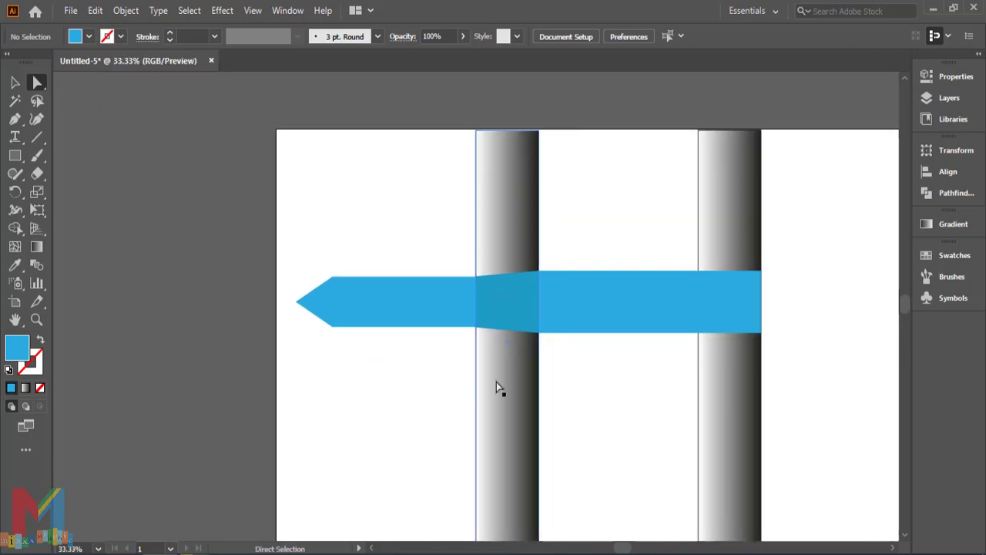
pyautogui.click(676, 306)
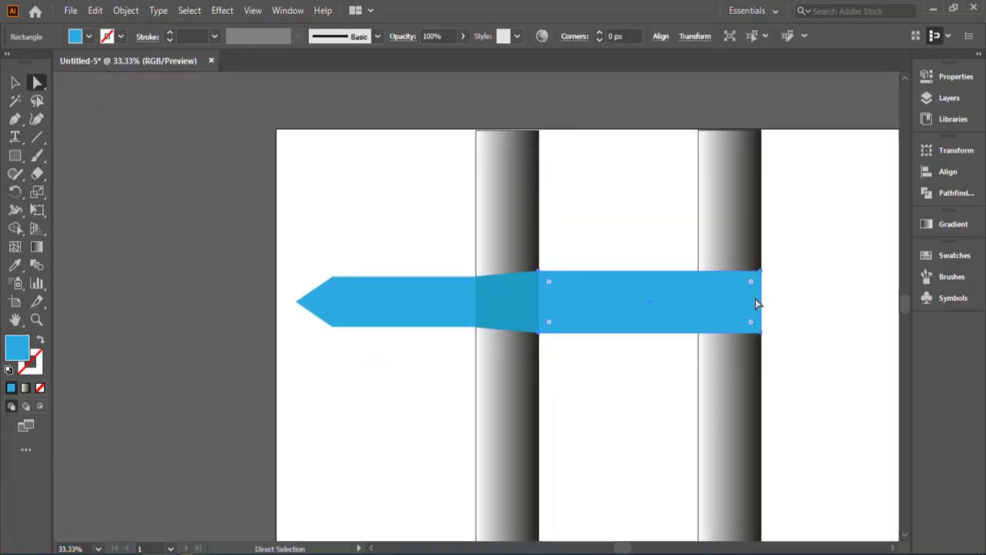
pyautogui.click(843, 313)
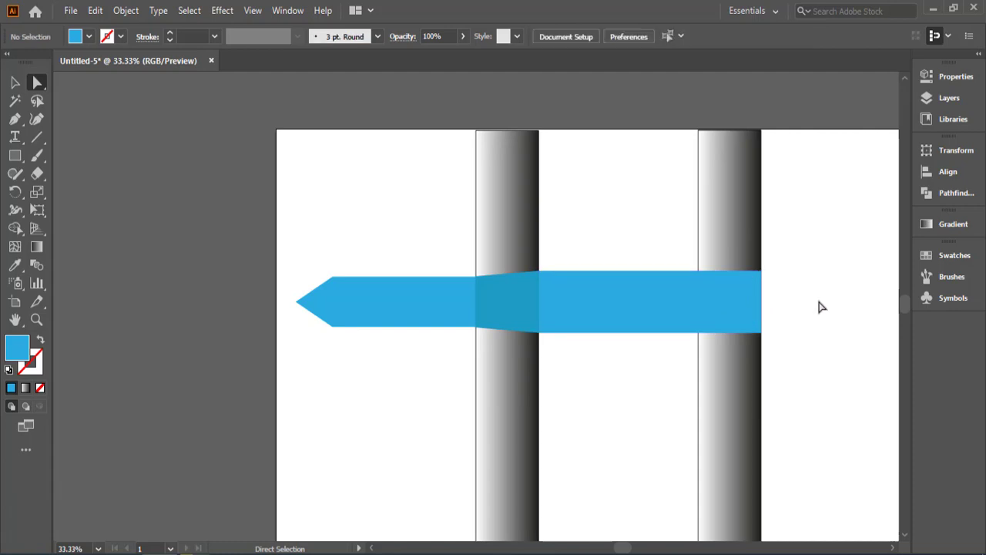
pyautogui.click(757, 307)
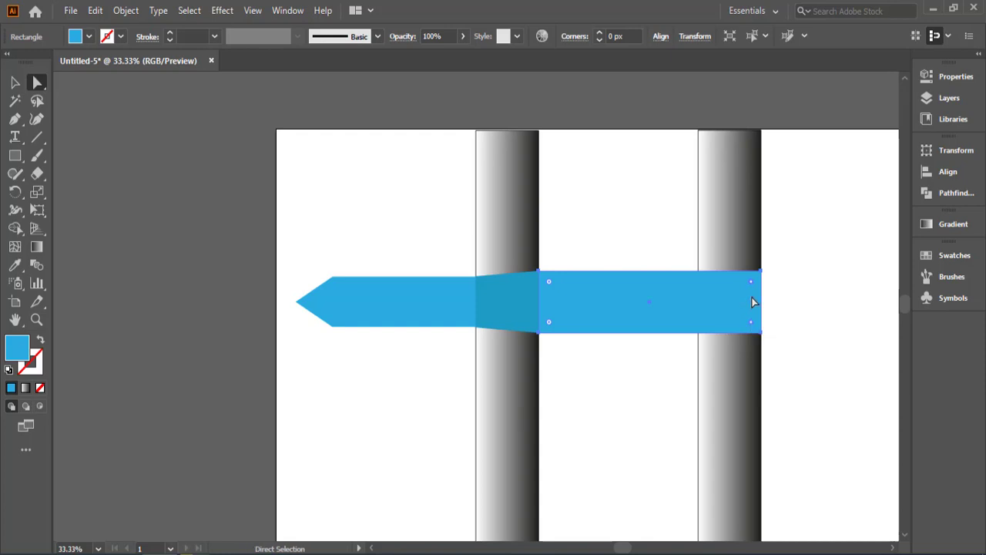
pyautogui.moveTo(752, 283); pyautogui.dragTo(745, 293)
pyautogui.click(814, 303)
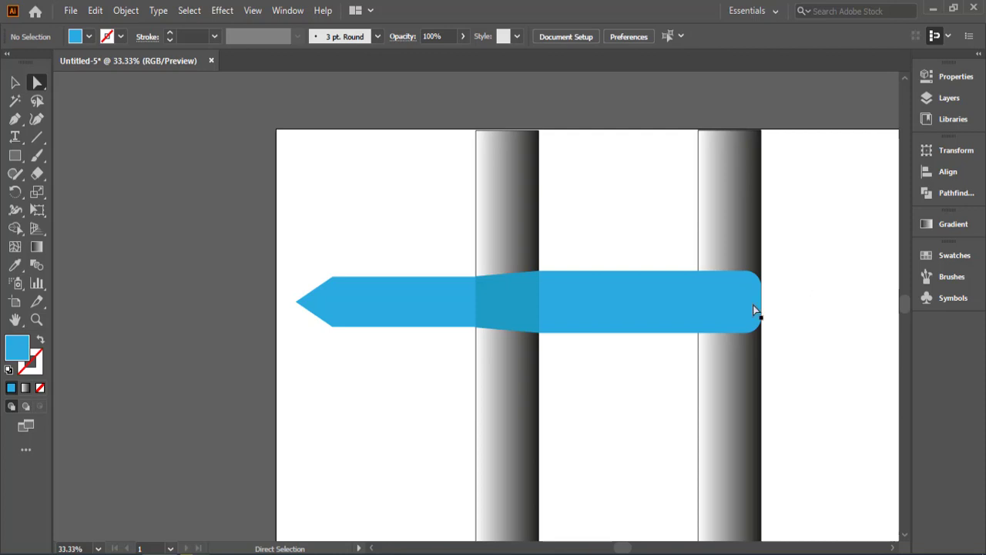
# Step: Fill the main blue bar with a linear gradient from blue R=0 G=113 B=188 on the left to light blue on the right
pyautogui.click(695, 305)
pyautogui.click(937, 224)
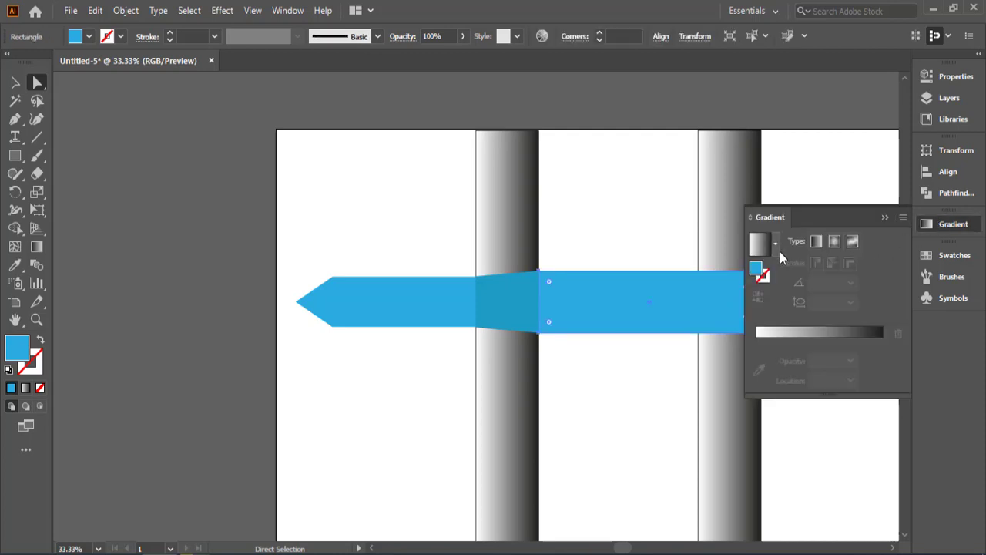
pyautogui.click(759, 244)
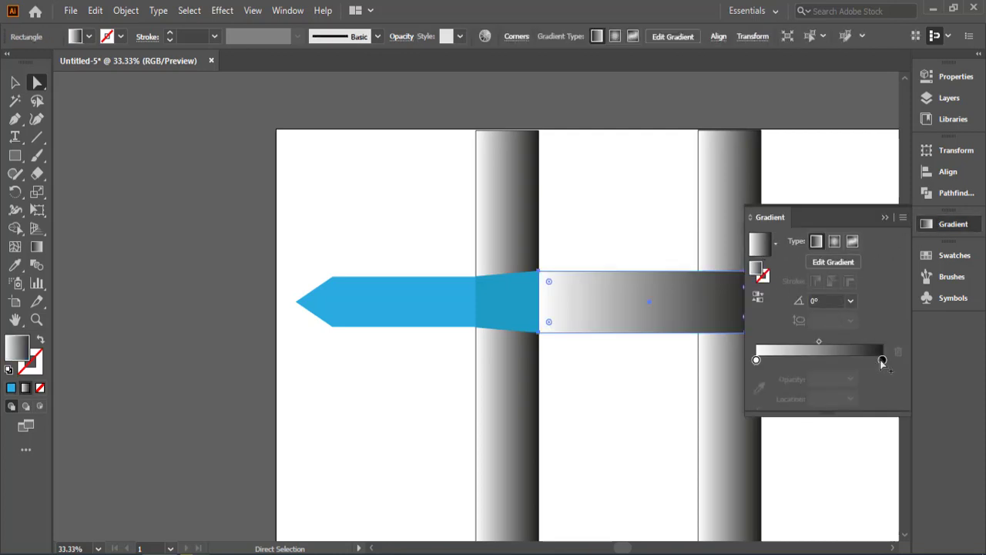
pyautogui.doubleClick(882, 360)
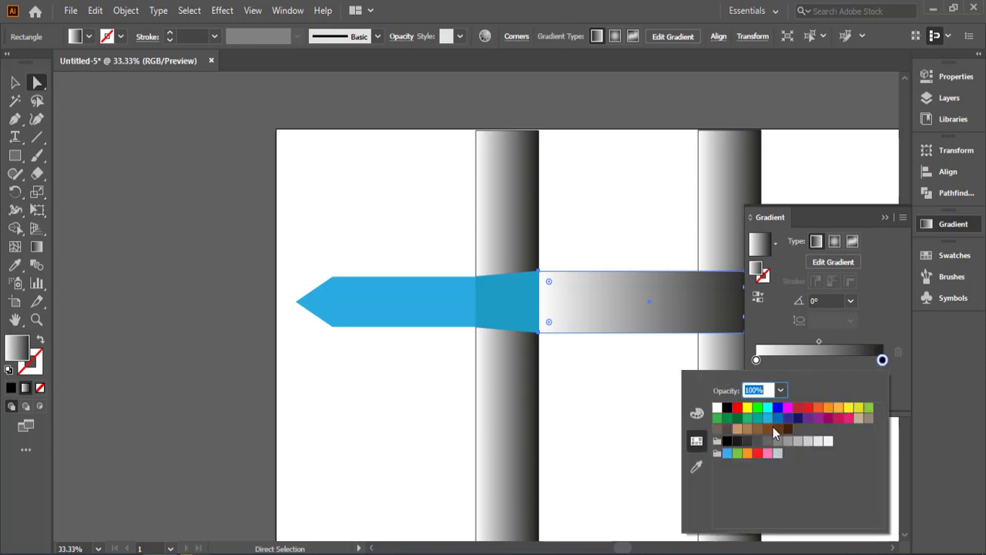
pyautogui.click(768, 418)
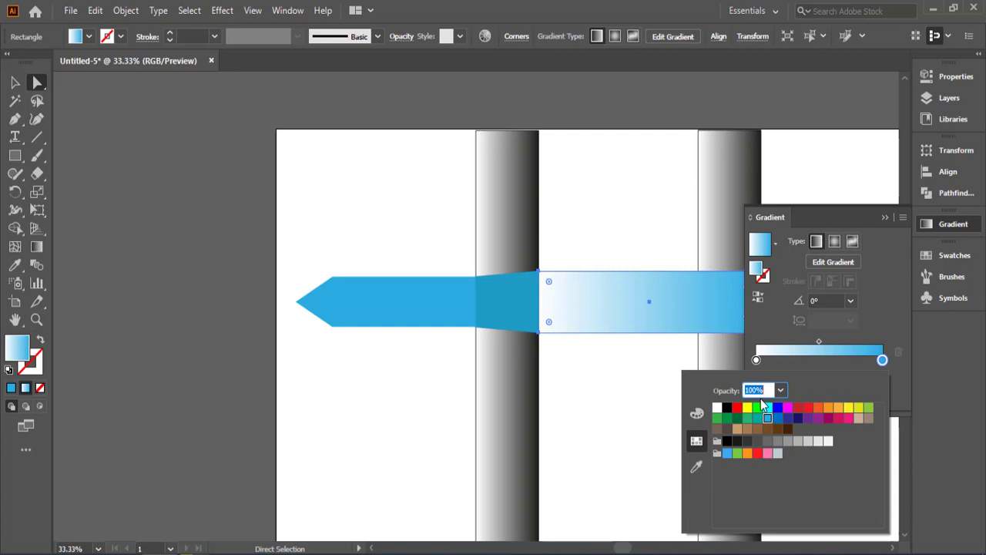
pyautogui.click(756, 360)
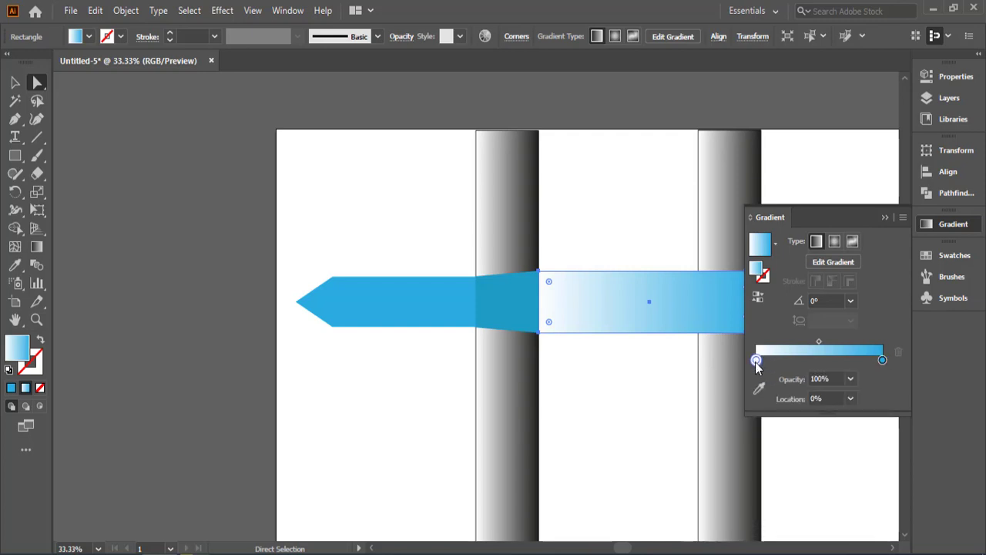
pyautogui.doubleClick(755, 360)
pyautogui.click(778, 418)
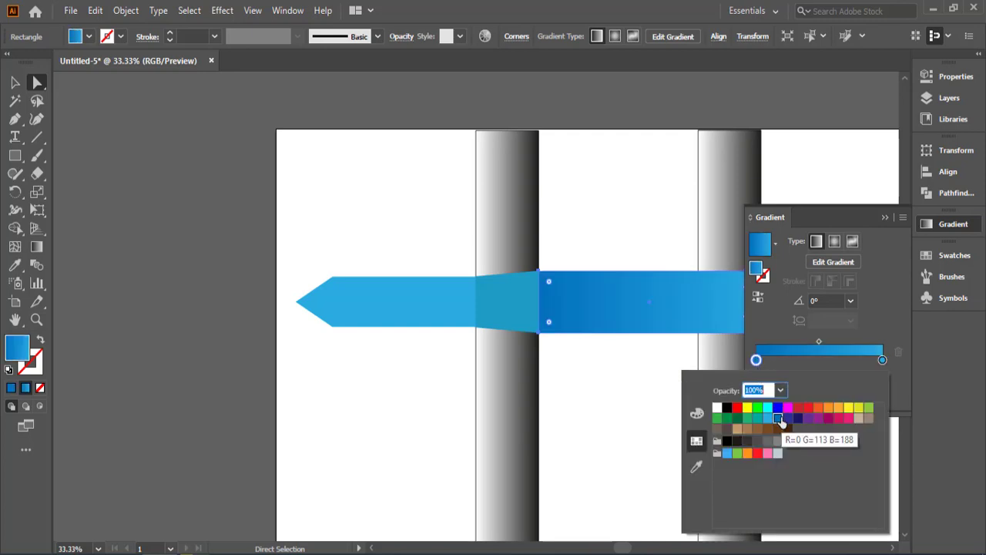
# Step: Apply the same blue linear gradient to the tapered piece over the left column and to the pointed end piece
pyautogui.click(521, 317)
pyautogui.click(521, 316)
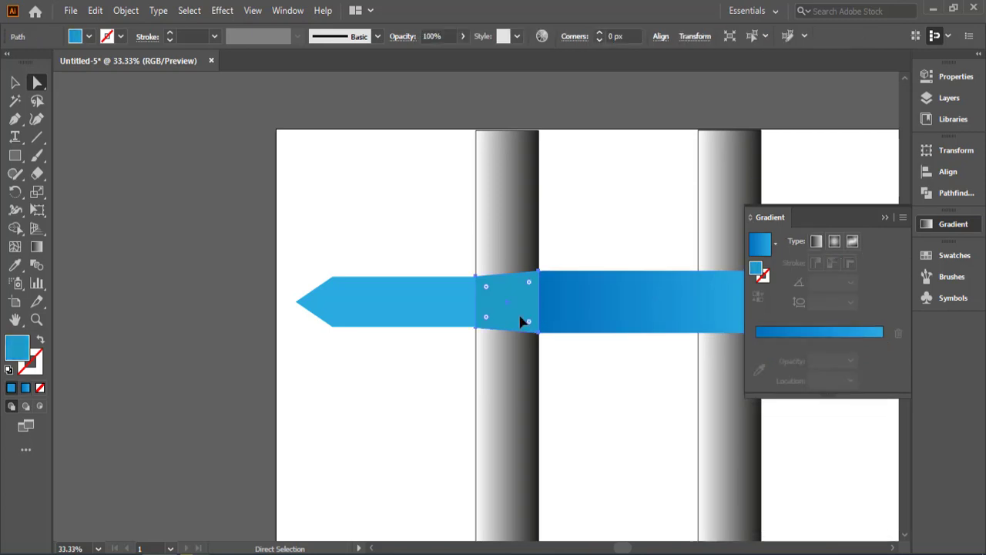
pyautogui.click(765, 245)
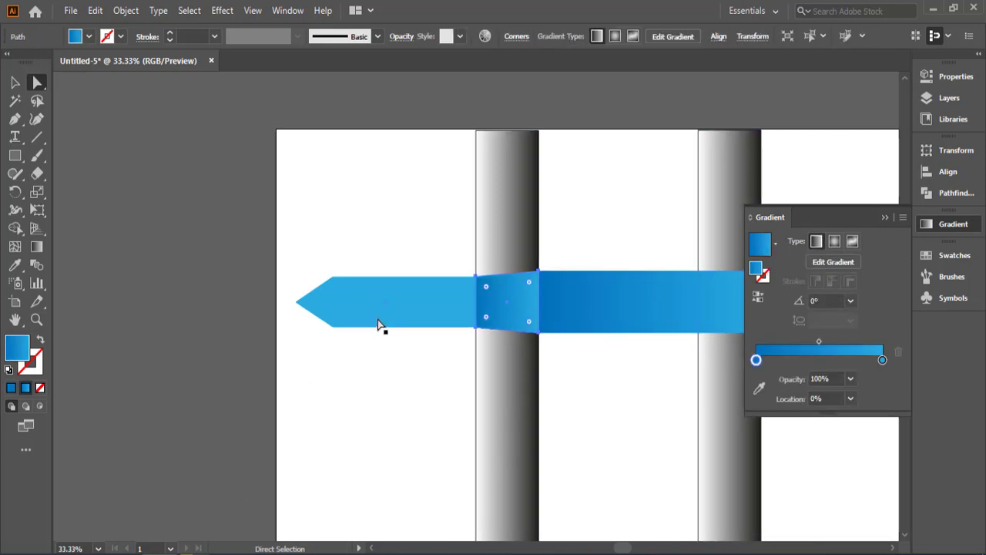
pyautogui.click(386, 305)
pyautogui.click(751, 252)
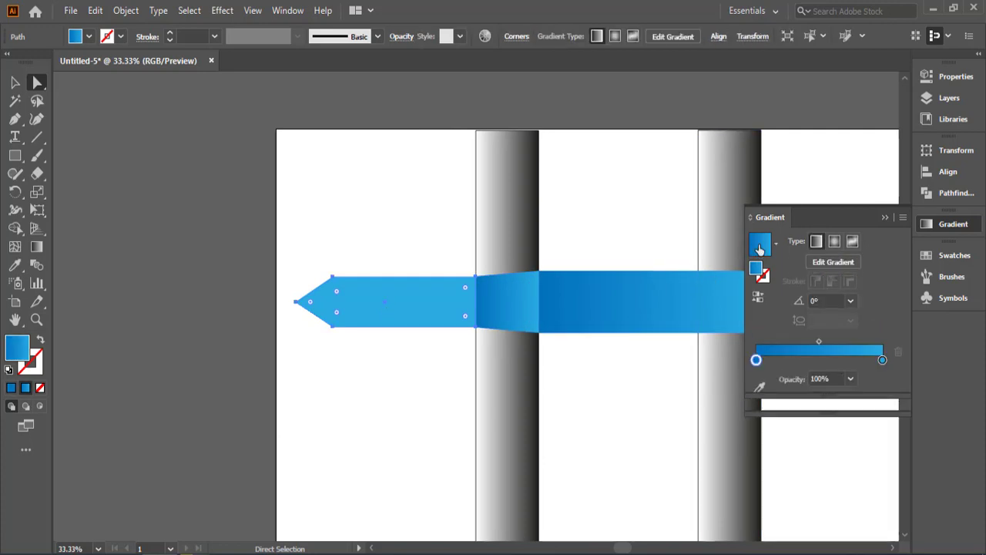
pyautogui.click(344, 239)
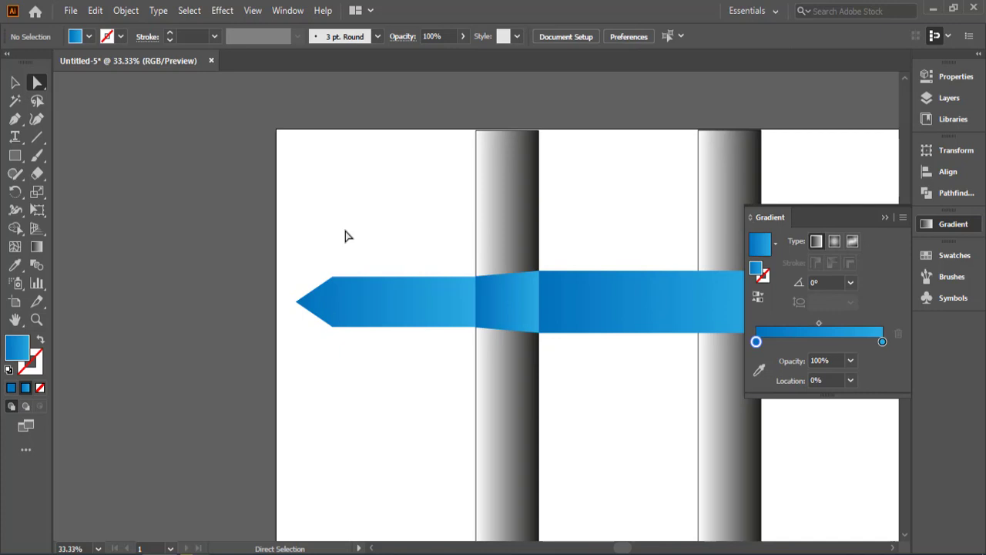
# Step: Redraw the tapered piece's gradient nearly horizontally from left to right, extending it well beyond both of its edges
pyautogui.click(497, 317)
pyautogui.click(38, 248)
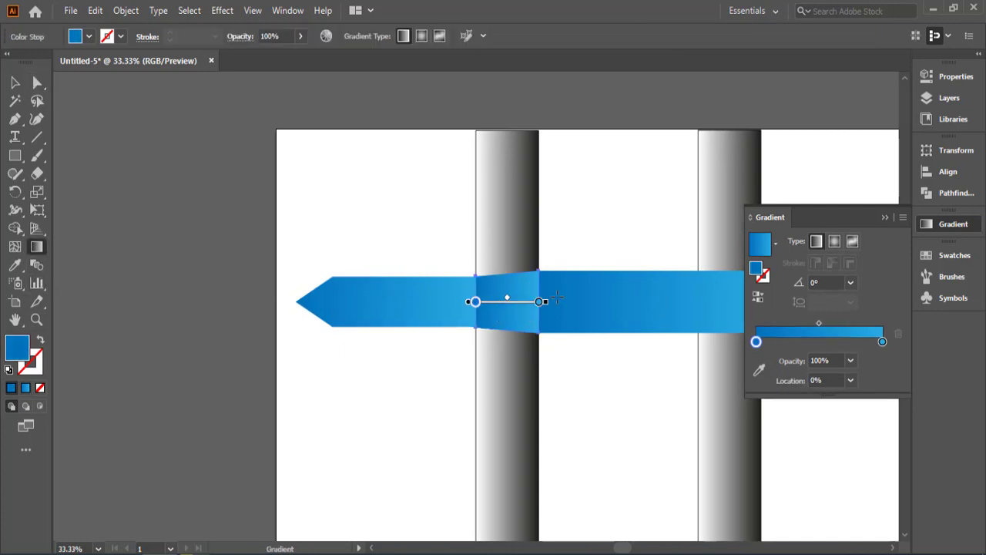
pyautogui.moveTo(556, 297); pyautogui.dragTo(447, 303)
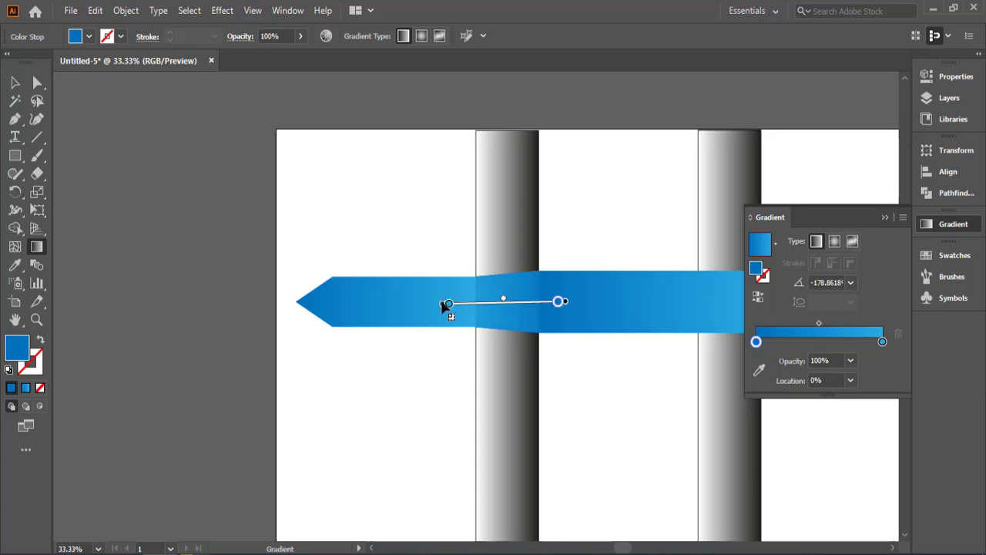
pyautogui.moveTo(425, 308); pyautogui.dragTo(579, 302)
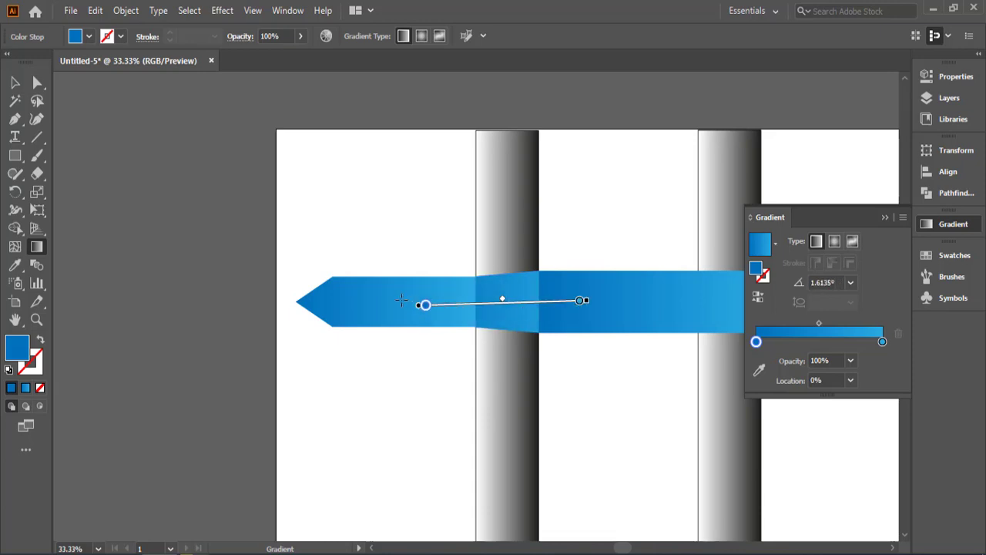
# Step: Widen the tapered piece's gradient further past both of its edges and level it almost horizontally
pyautogui.moveTo(400, 301); pyautogui.dragTo(594, 301)
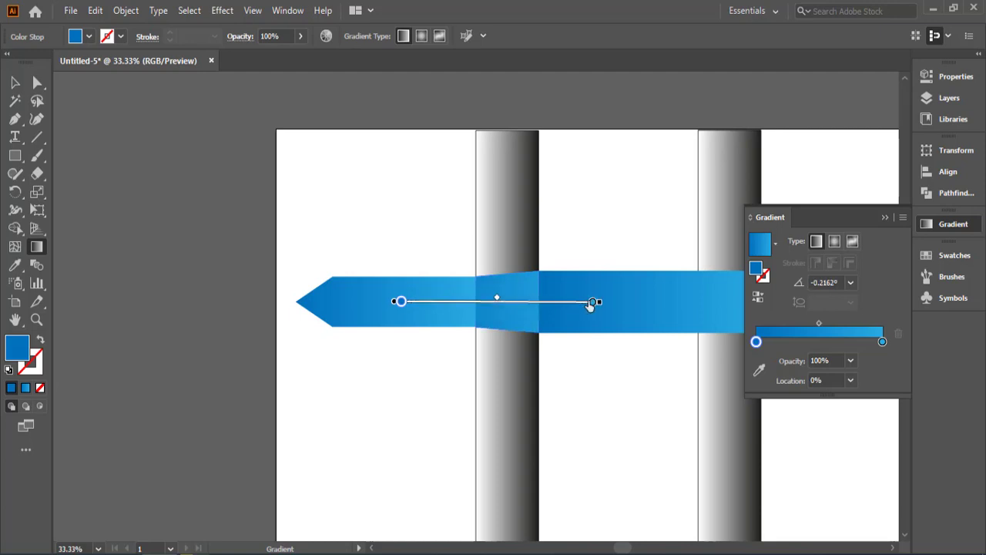
pyautogui.click(15, 83)
pyautogui.click(186, 286)
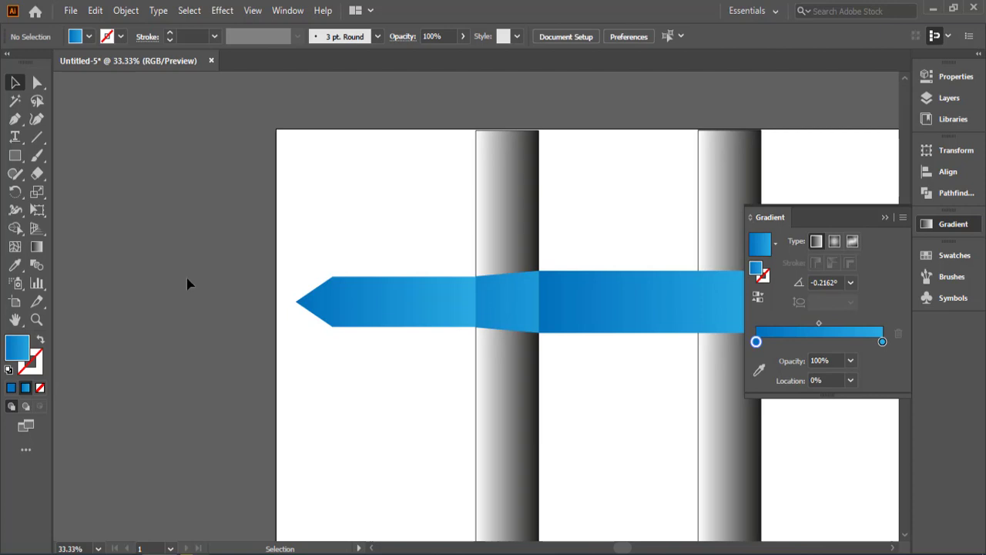
# Step: Redraw the main blue bar's gradient nearly horizontally from left to right, extending it past the bar's edges
pyautogui.click(506, 305)
pyautogui.keyDown('shift'); pyautogui.click(413, 312); pyautogui.keyUp('shift')
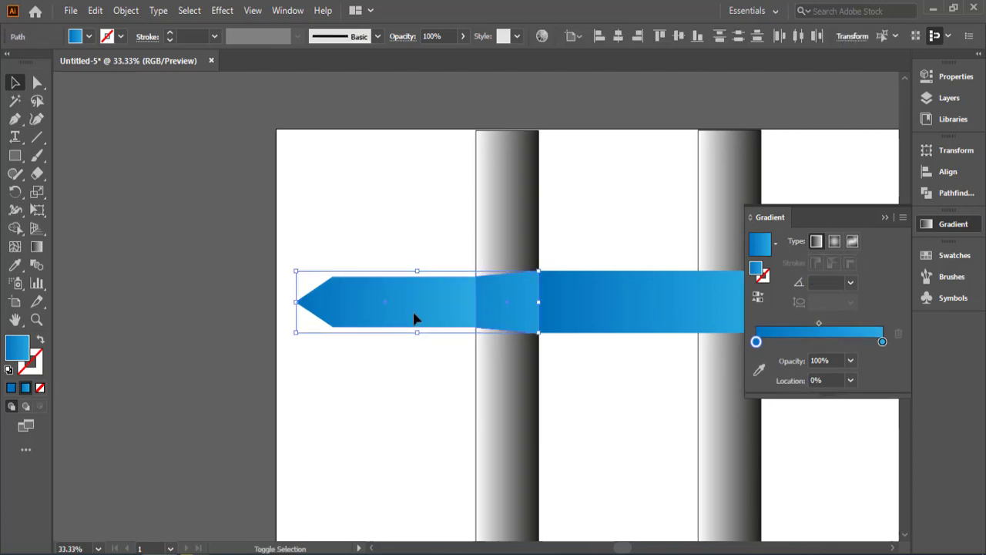
pyautogui.click(576, 309)
pyautogui.click(42, 248)
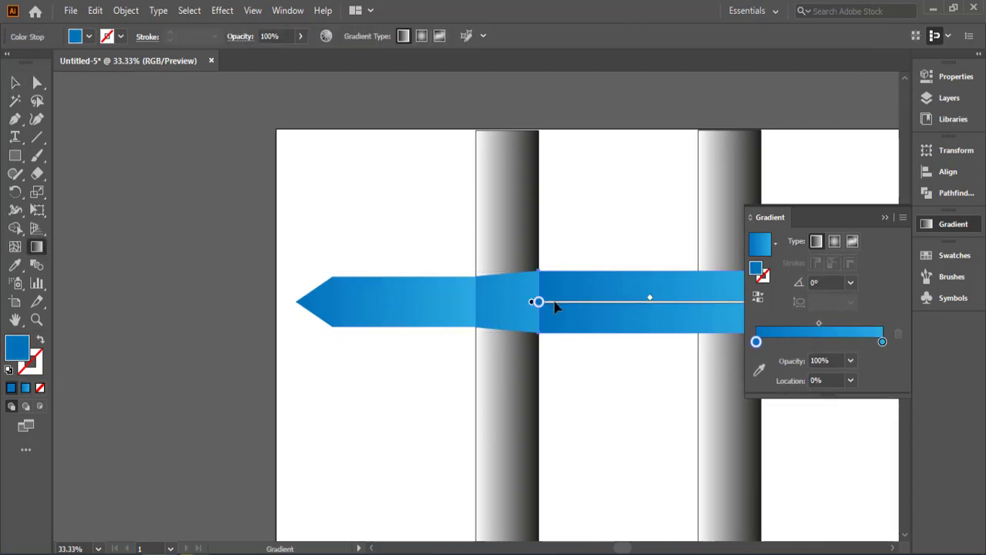
pyautogui.click(884, 218)
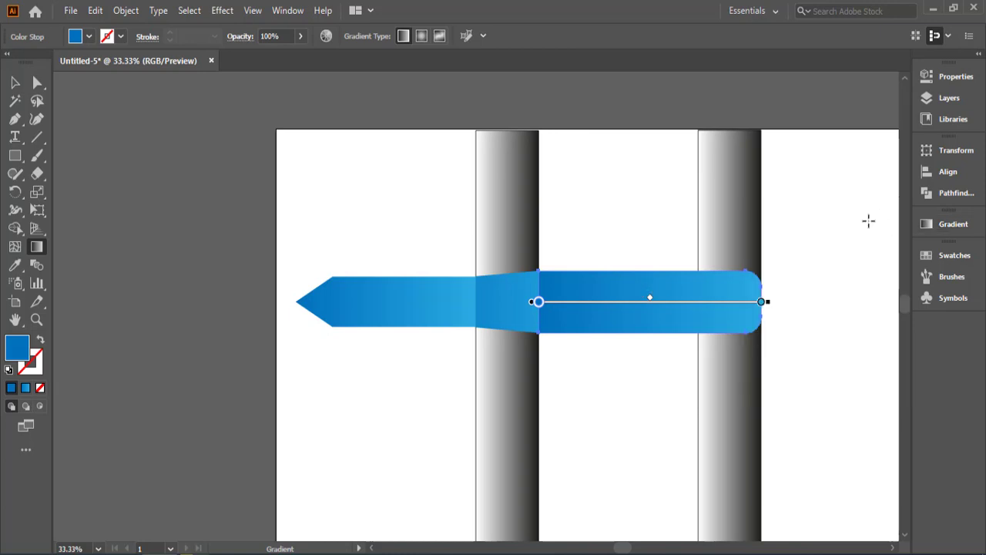
pyautogui.moveTo(791, 292)
pyautogui.mouseDown()
pyautogui.moveTo(493, 308)
pyautogui.moveTo(838, 300)
pyautogui.mouseUp()
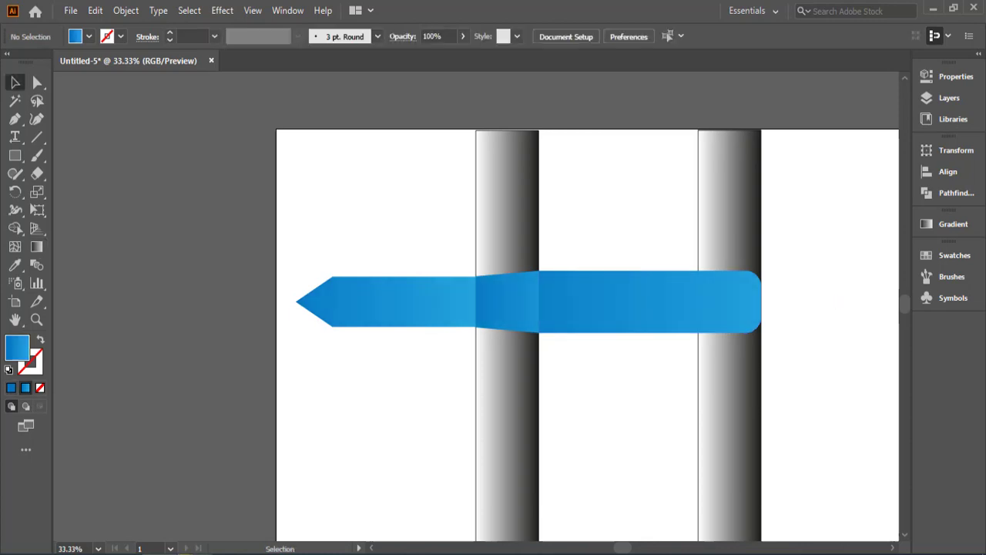
# Step: Draw a narrow full-height rectangle over the left edge of the main blue bar
pyautogui.click(17, 157)
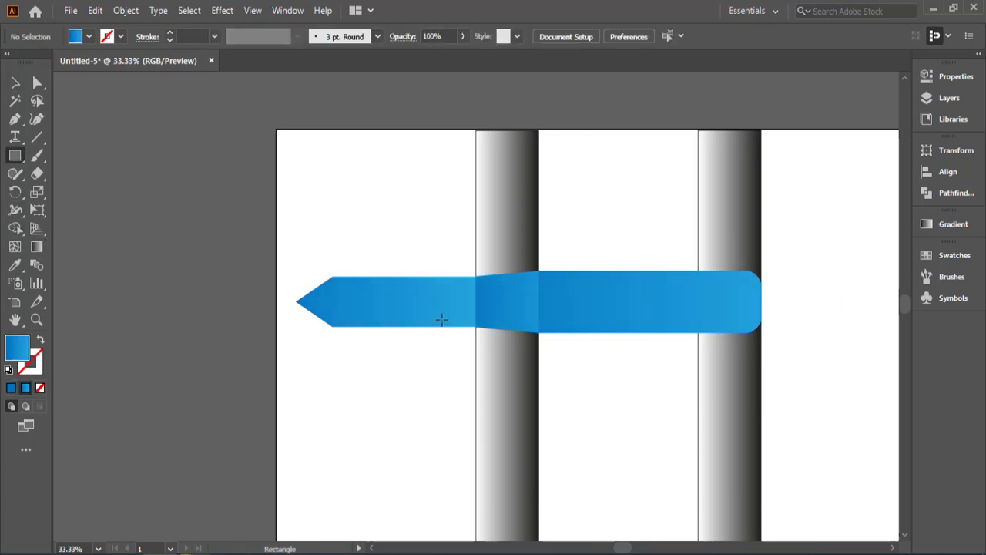
pyautogui.hotkey('ctrl', '+')
pyautogui.hotkey('ctrl', '+')
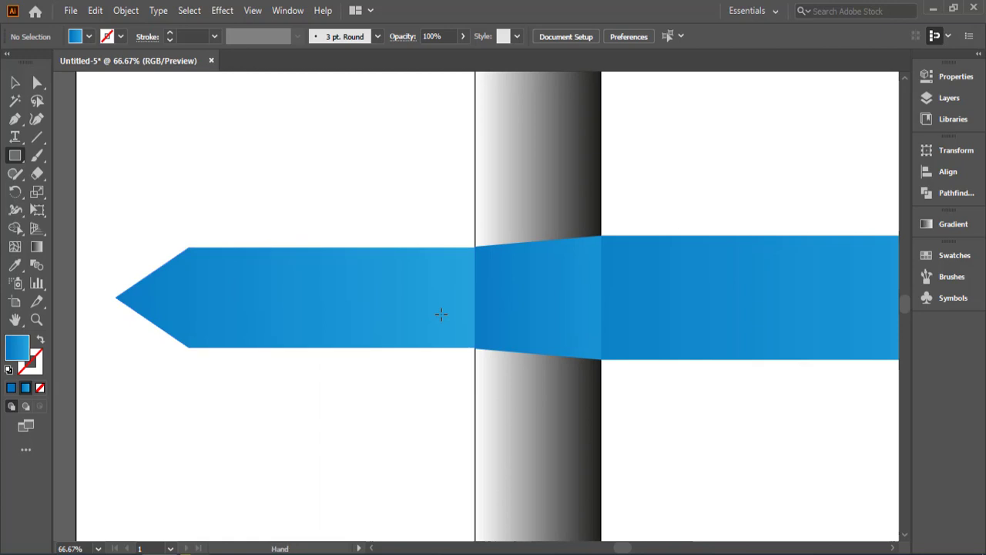
pyautogui.moveTo(814, 392); pyautogui.dragTo(688, 432)
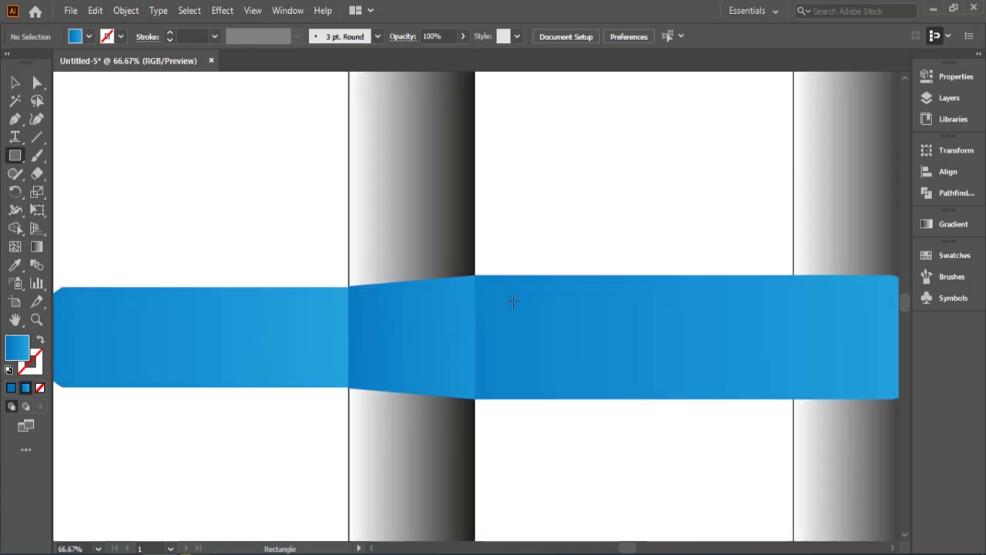
pyautogui.moveTo(511, 274); pyautogui.dragTo(495, 402)
# Step: Fill the narrow rectangle with the white-to-black linear gradient and reverse it so black is on the left
pyautogui.click(933, 224)
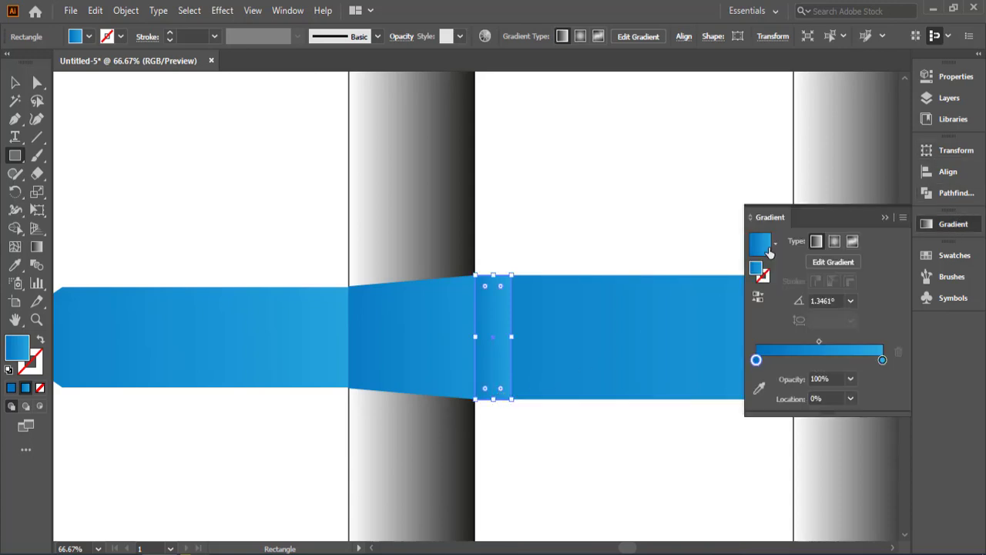
pyautogui.click(774, 248)
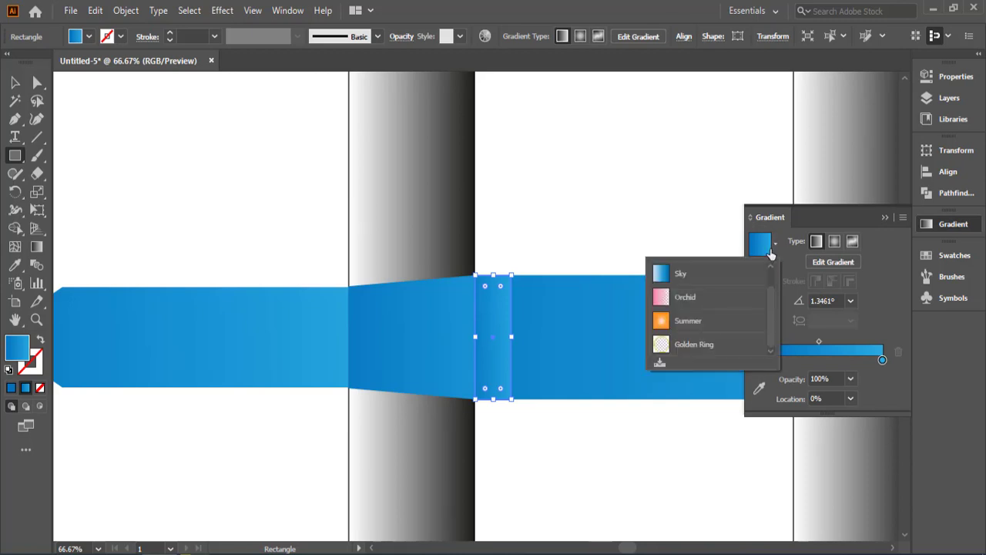
pyautogui.click(697, 275)
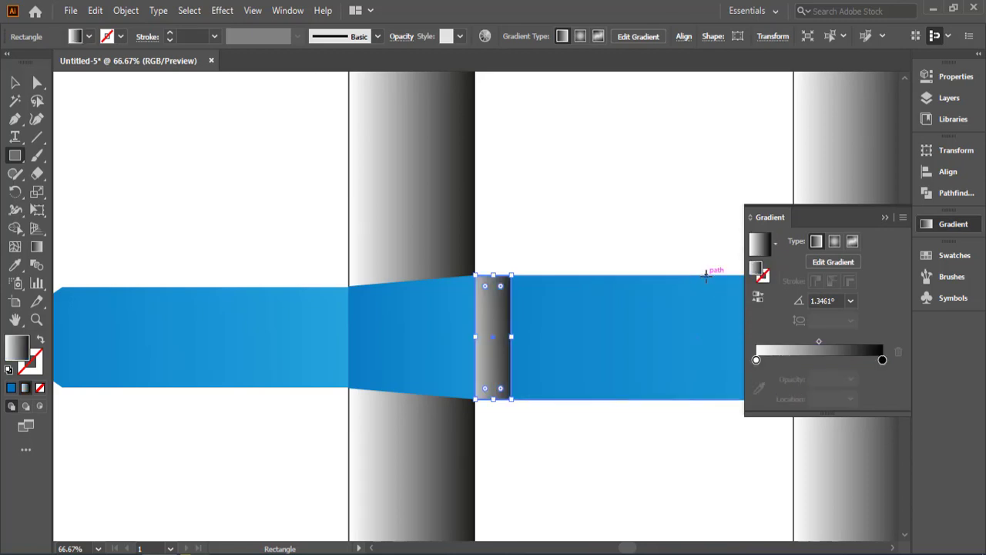
pyautogui.click(759, 299)
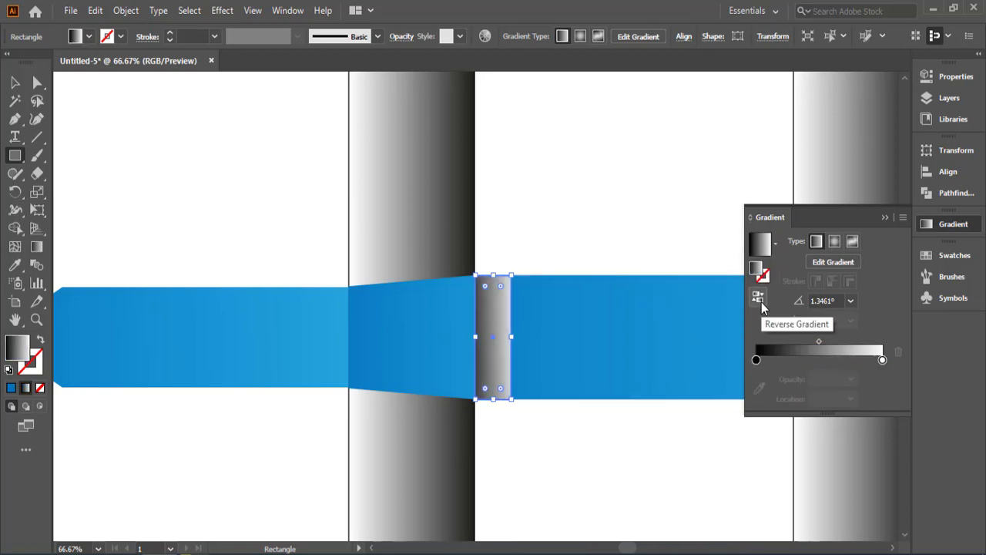
# Step: Set the white gradient stop's opacity to 0% and shift the gradient midpoint slightly towards the transparent end
pyautogui.doubleClick(882, 360)
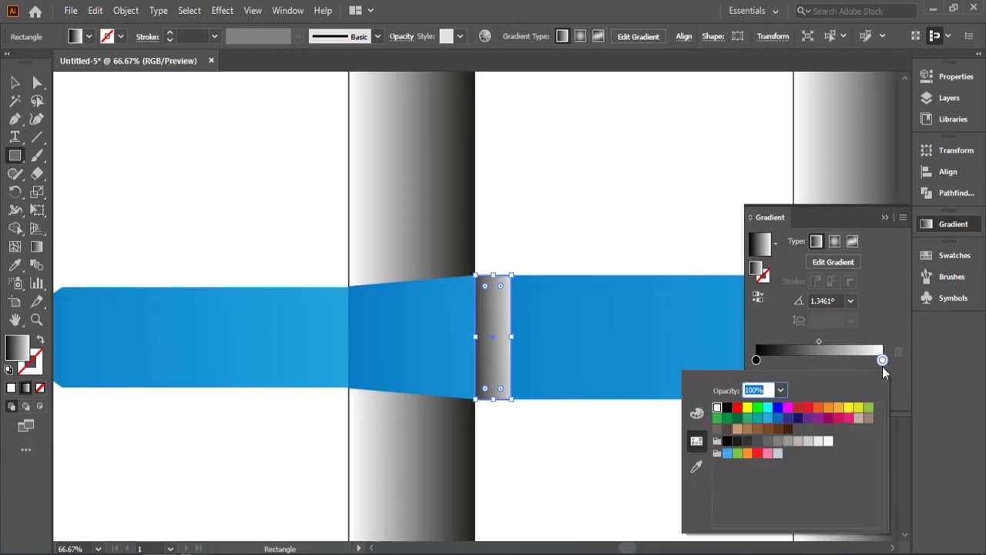
pyautogui.click(818, 368)
pyautogui.click(849, 379)
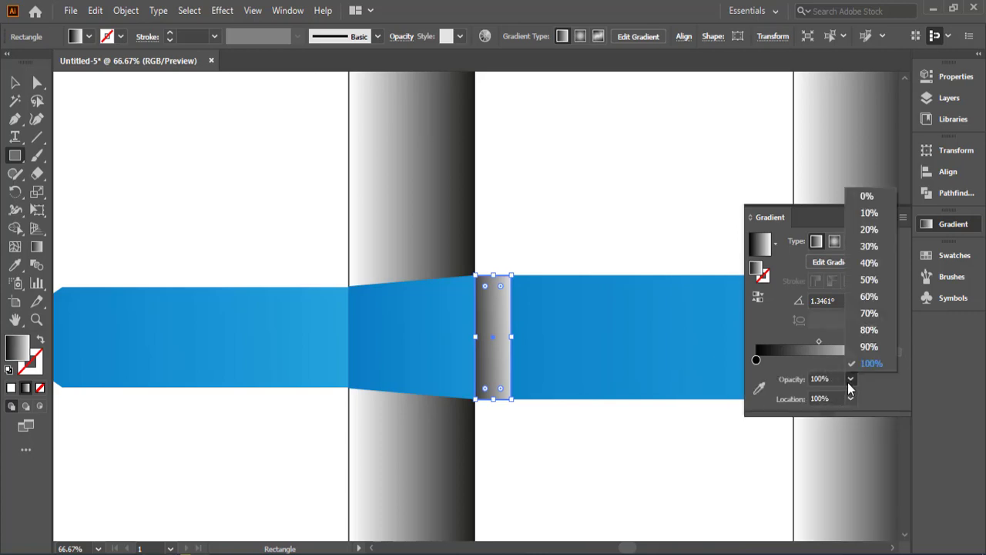
pyautogui.click(867, 197)
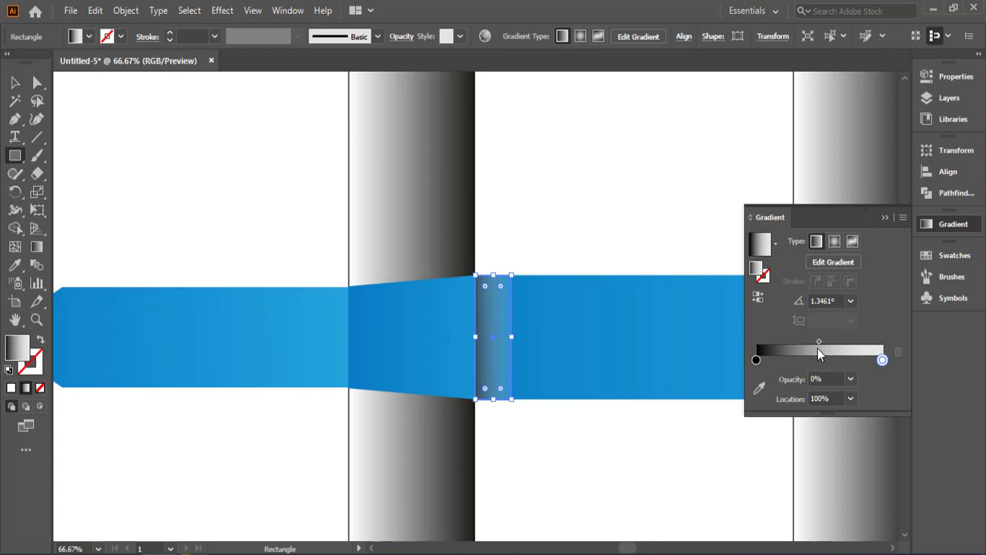
pyautogui.moveTo(818, 341); pyautogui.dragTo(833, 336)
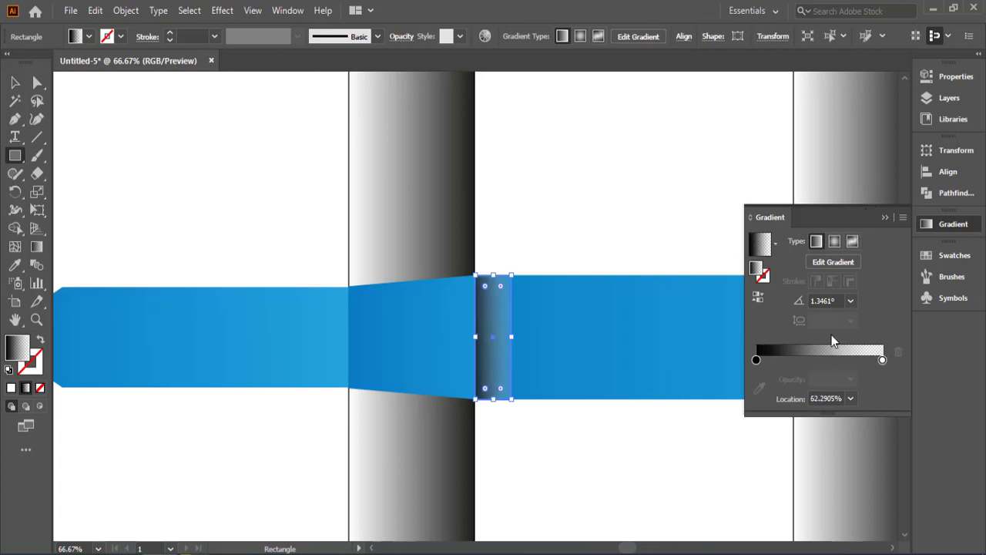
pyautogui.moveTo(834, 341); pyautogui.dragTo(830, 342)
pyautogui.click(885, 218)
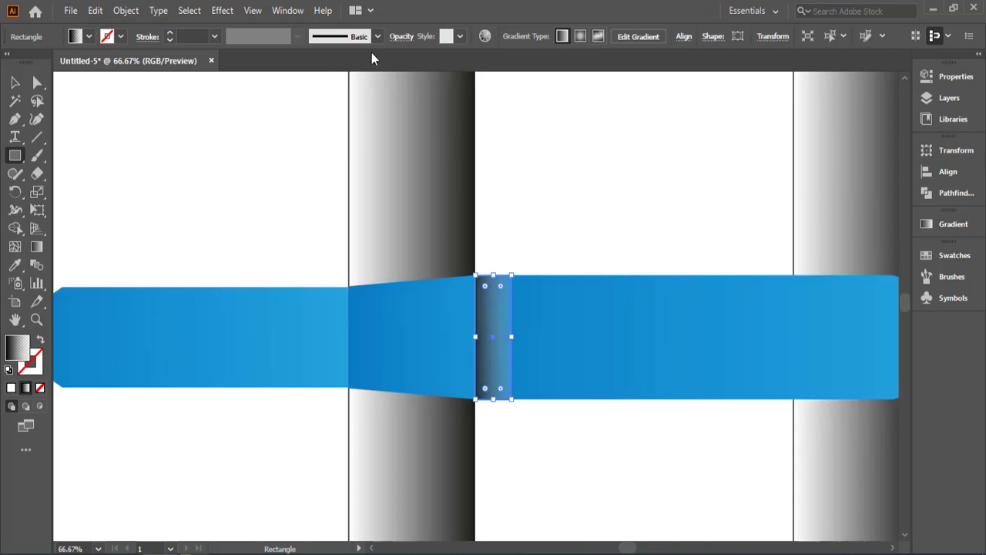
# Step: Set the shadow rectangle's blending mode to Multiply and its opacity to 59%, and deselect it
pyautogui.click(401, 37)
pyautogui.click(285, 61)
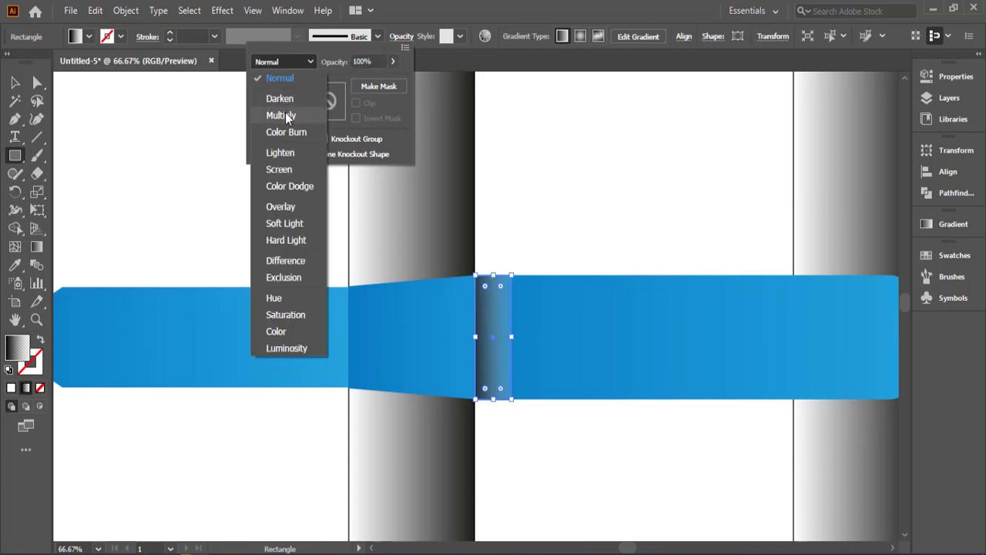
pyautogui.click(286, 114)
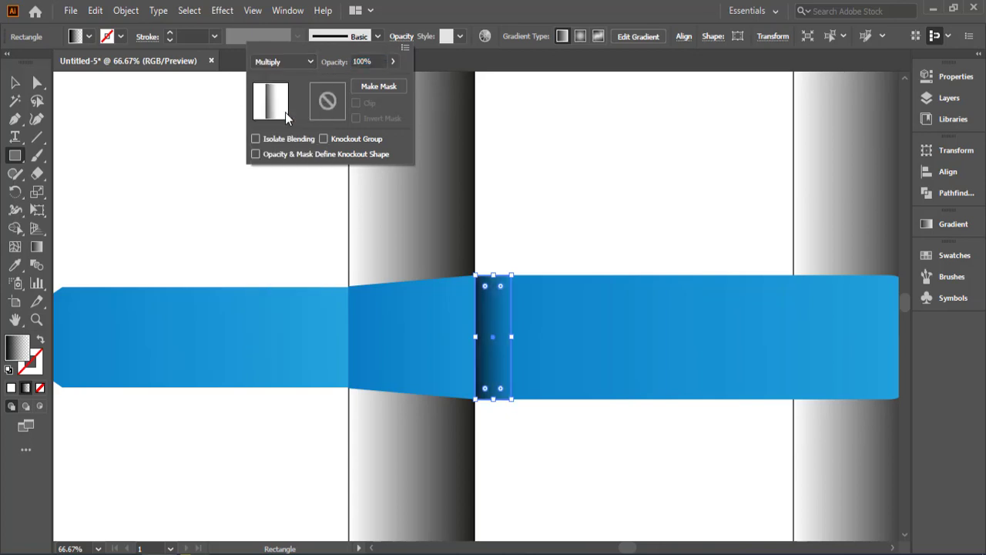
pyautogui.click(394, 61)
pyautogui.moveTo(396, 80); pyautogui.dragTo(369, 83)
pyautogui.click(15, 83)
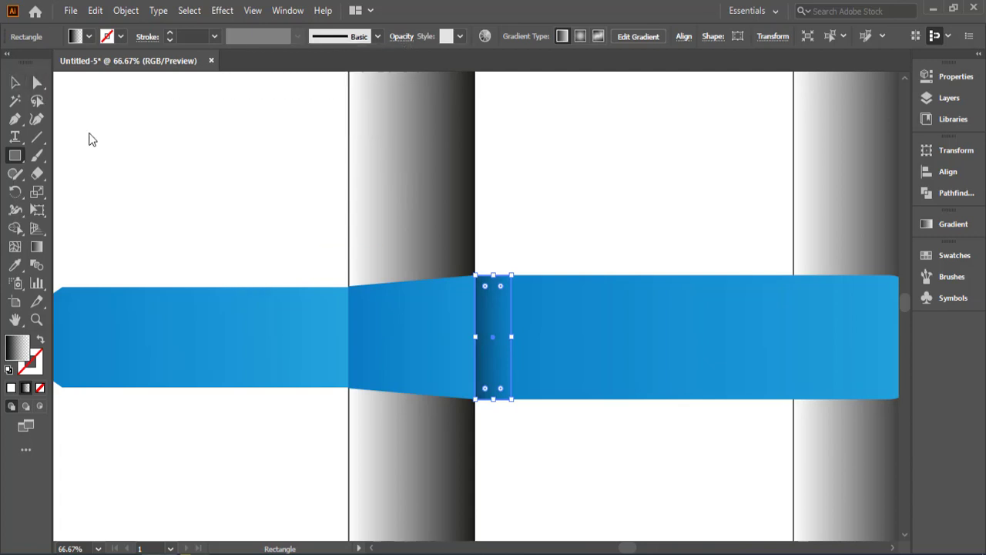
pyautogui.click(16, 83)
pyautogui.click(111, 112)
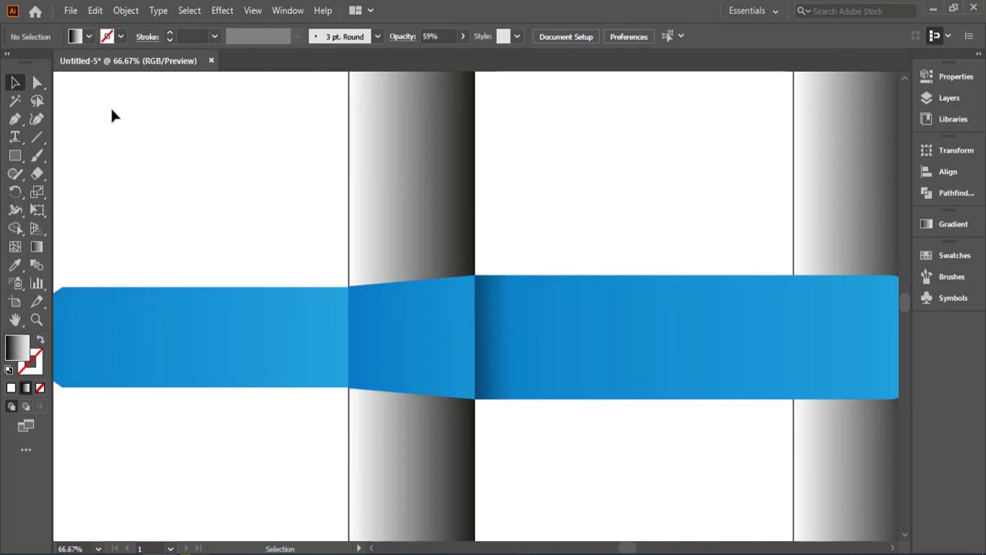
# Step: Copy the shadow rectangle to the tapered piece's left edge and move its corners to fit the piece's slanted edges
pyautogui.click(493, 330)
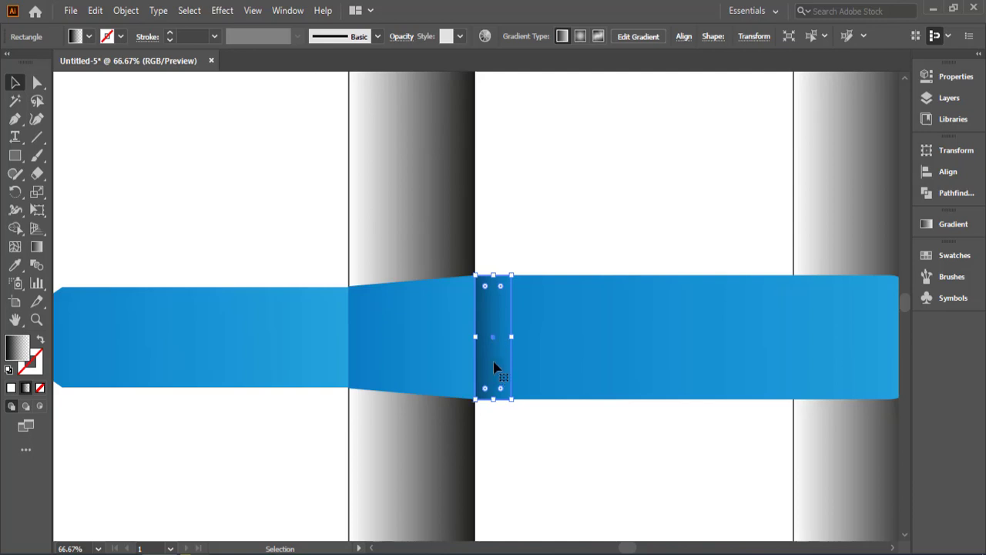
pyautogui.moveTo(498, 368); pyautogui.dragTo(370, 370)
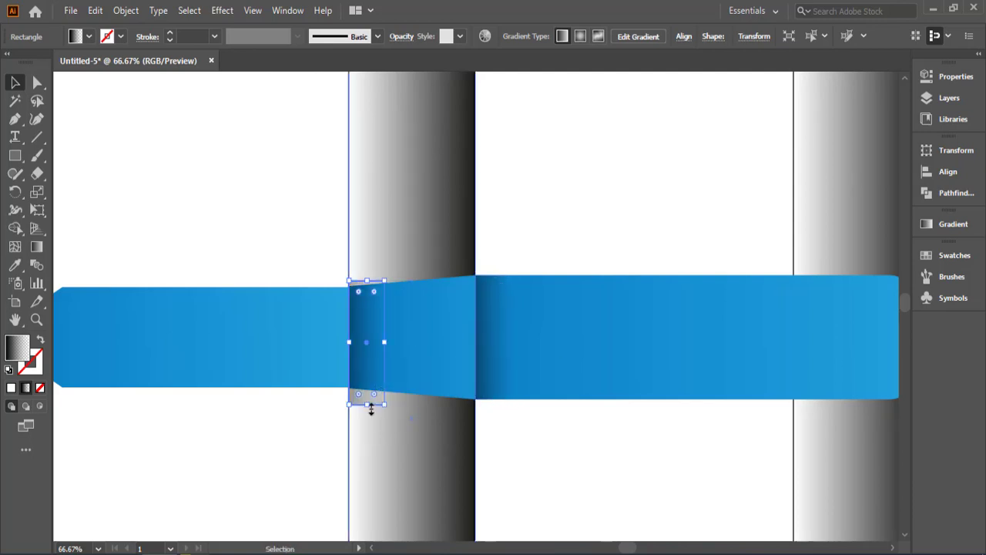
pyautogui.click(37, 82)
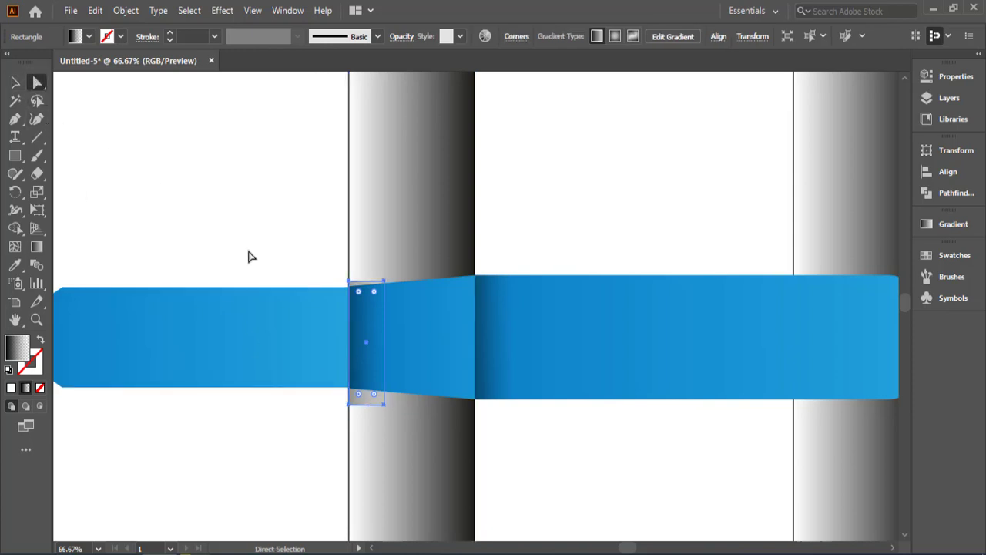
pyautogui.moveTo(384, 402); pyautogui.dragTo(350, 390)
pyautogui.moveTo(384, 282)
pyautogui.mouseDown()
pyautogui.moveTo(350, 283)
pyautogui.moveTo(391, 290)
pyautogui.mouseUp()
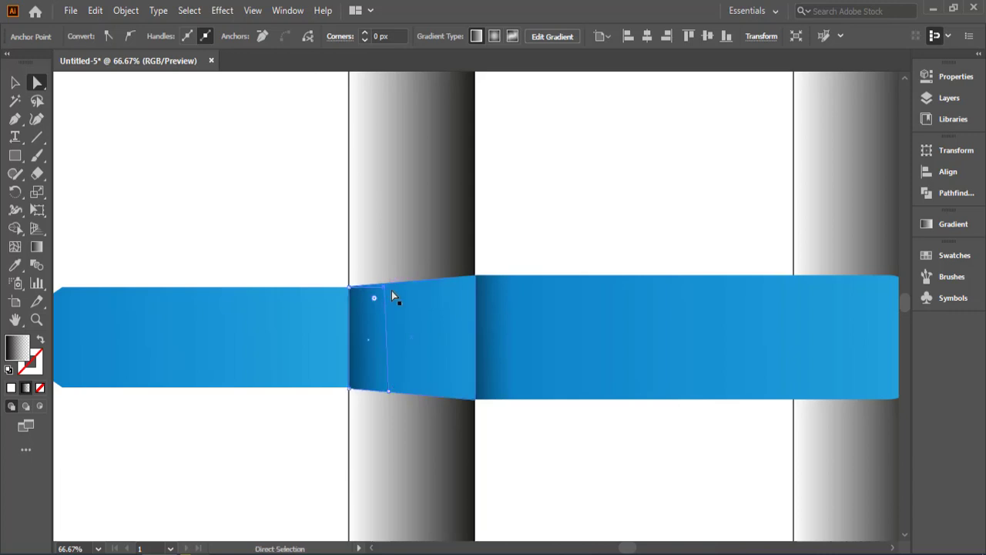
pyautogui.click(542, 450)
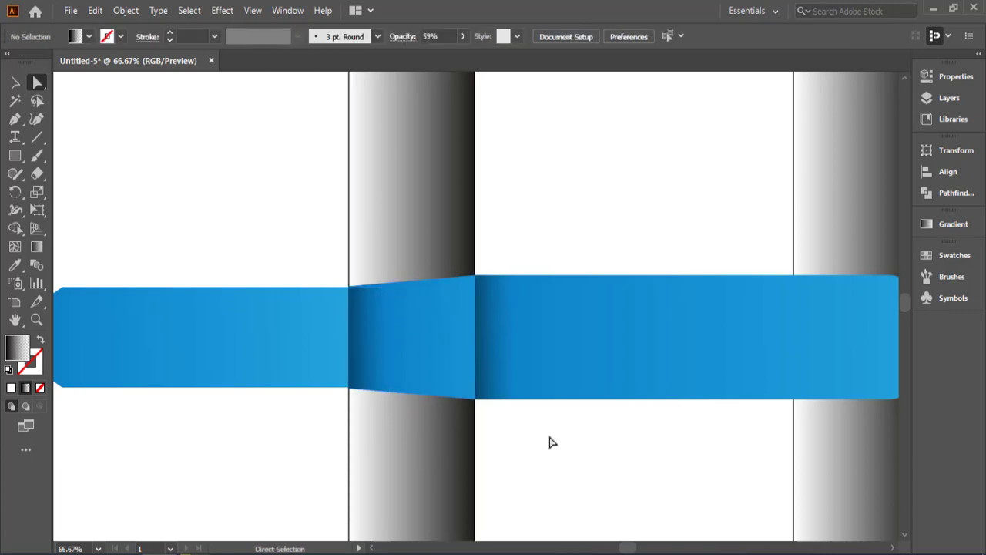
# Step: Narrow the shadow on the tapered piece slightly from its right side
pyautogui.click(372, 352)
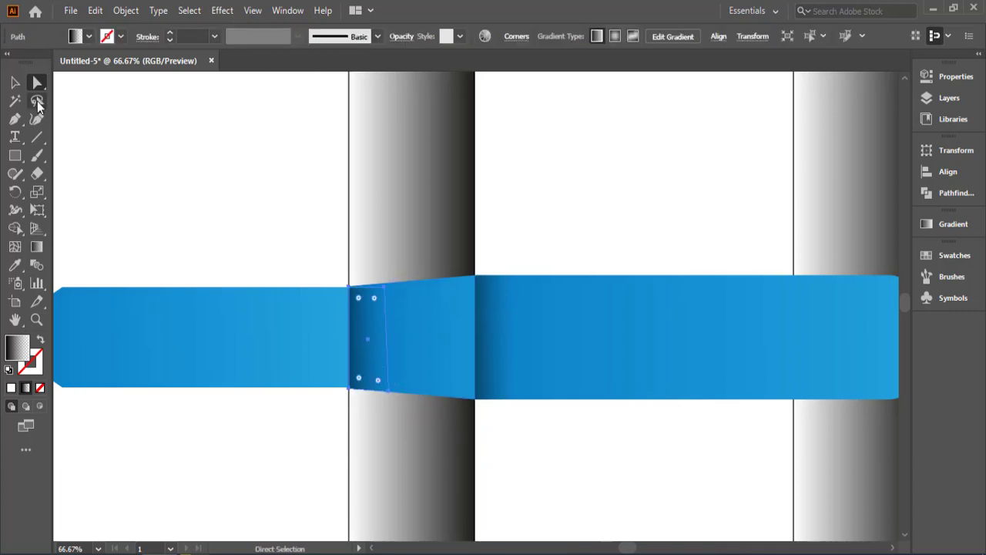
pyautogui.click(16, 84)
pyautogui.moveTo(385, 341); pyautogui.dragTo(379, 340)
pyautogui.click(593, 428)
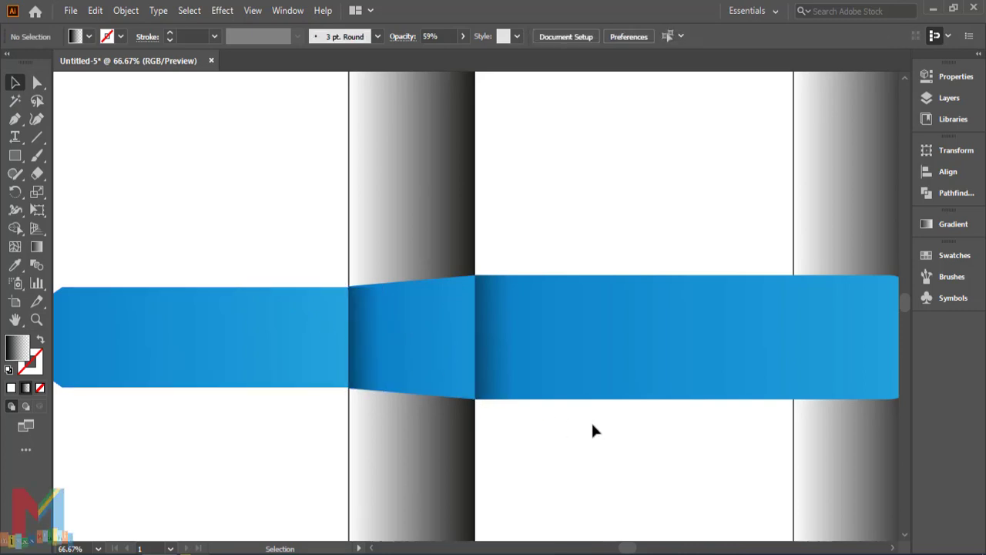
# Step: Lower the opacity of the shadow on the main blue bar to 41%
pyautogui.hotkey('ctrl', '0')
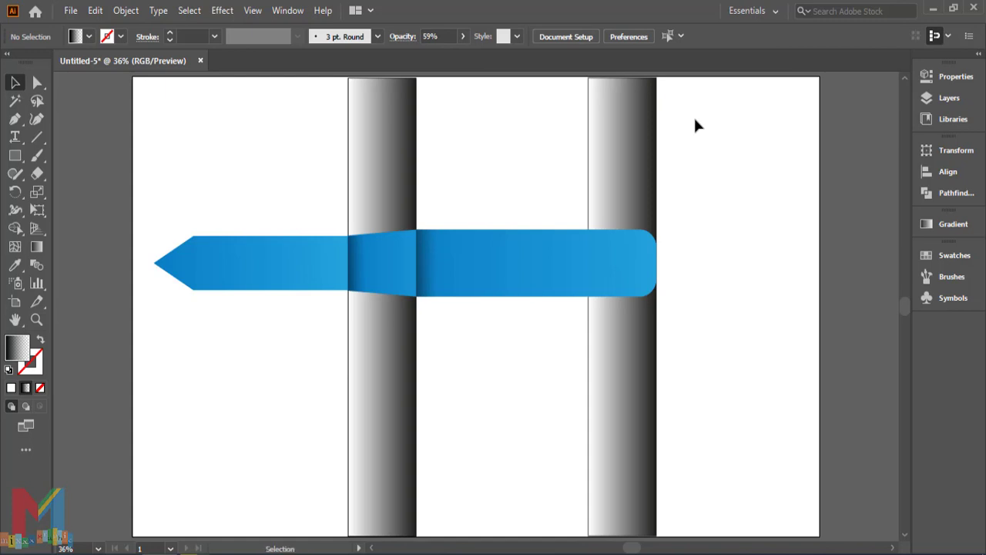
pyautogui.click(424, 284)
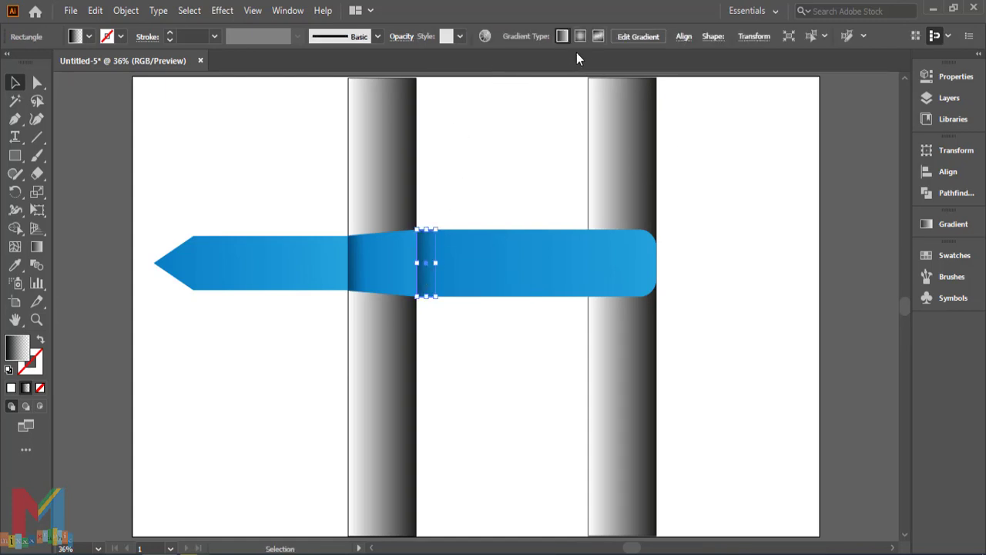
pyautogui.click(402, 36)
pyautogui.click(391, 65)
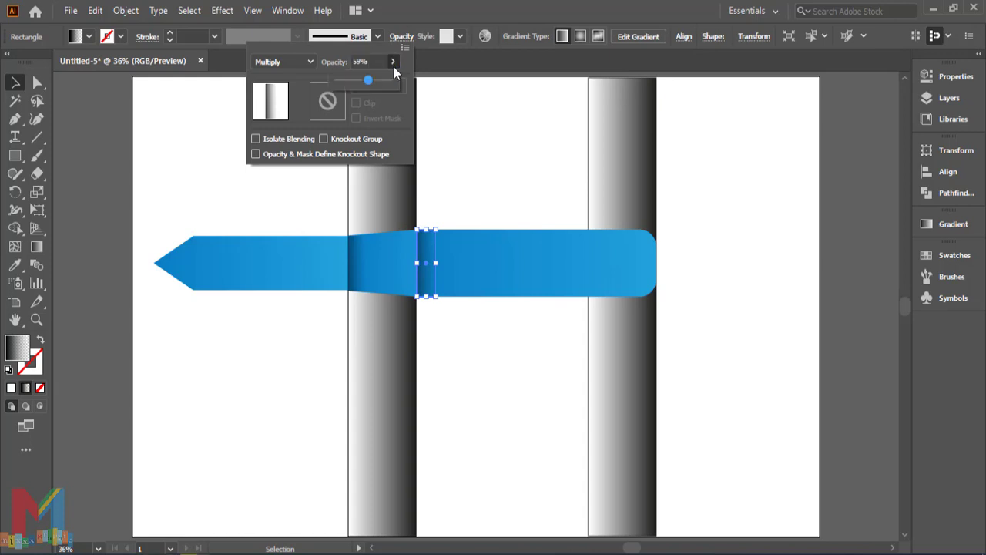
pyautogui.moveTo(370, 79); pyautogui.dragTo(360, 80)
pyautogui.click(278, 352)
pyautogui.click(277, 353)
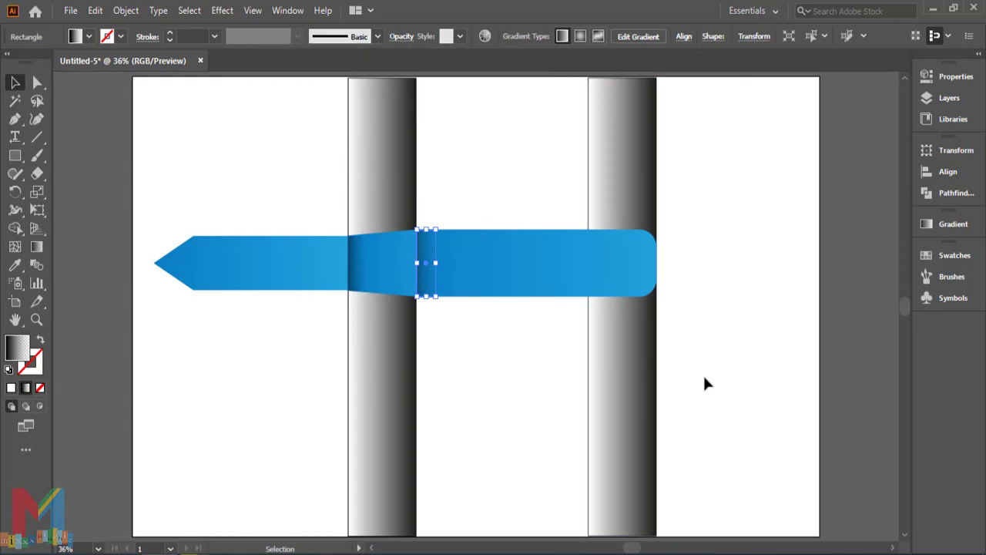
pyautogui.click(756, 356)
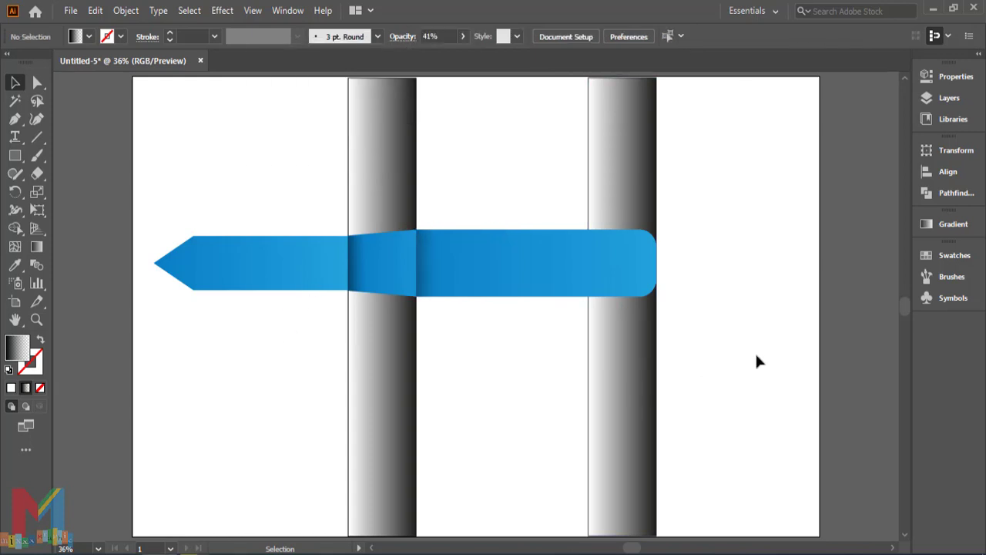
# Step: Lower the opacity of the shadow at the tapered piece's left edge to 16% and deselect it
pyautogui.click(357, 280)
pyautogui.click(462, 36)
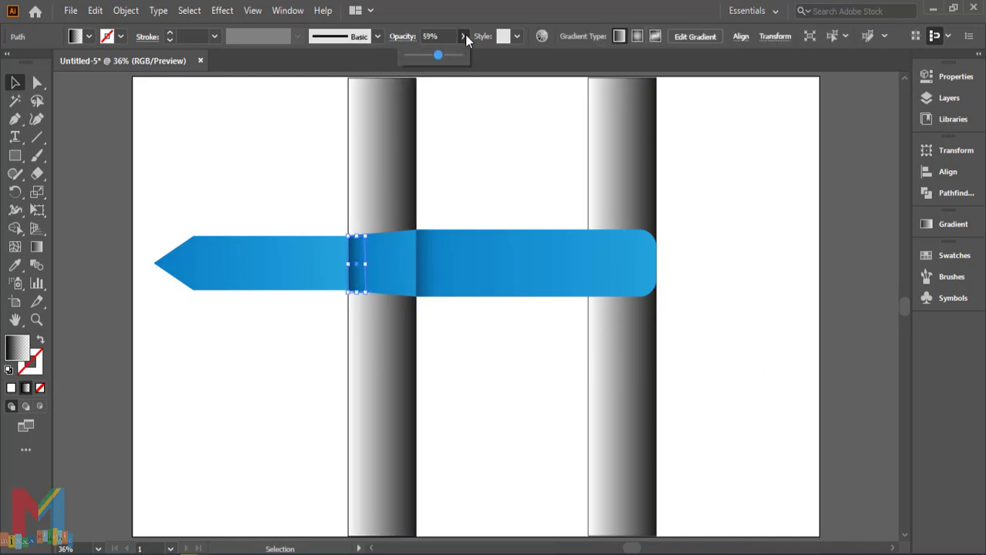
pyautogui.moveTo(429, 56); pyautogui.dragTo(418, 57)
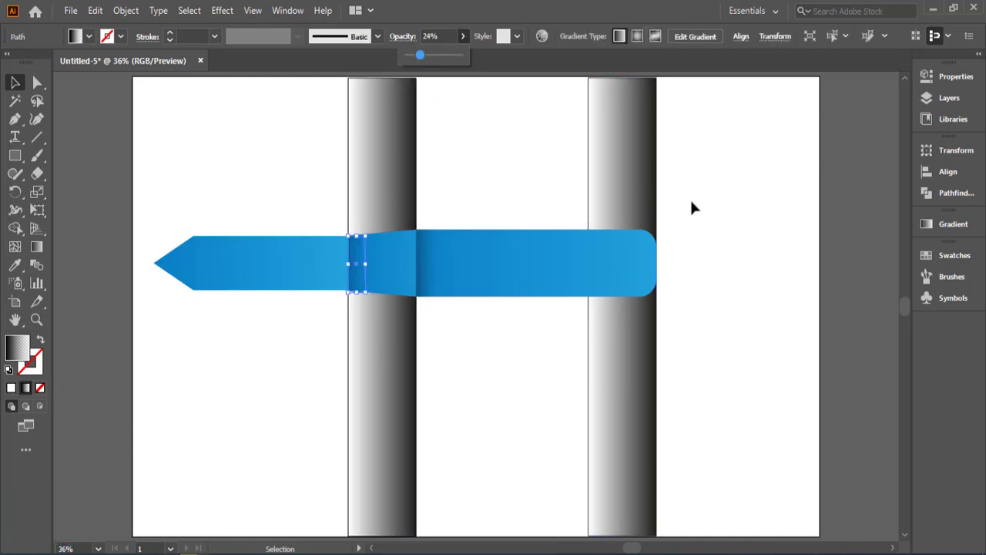
pyautogui.click(756, 217)
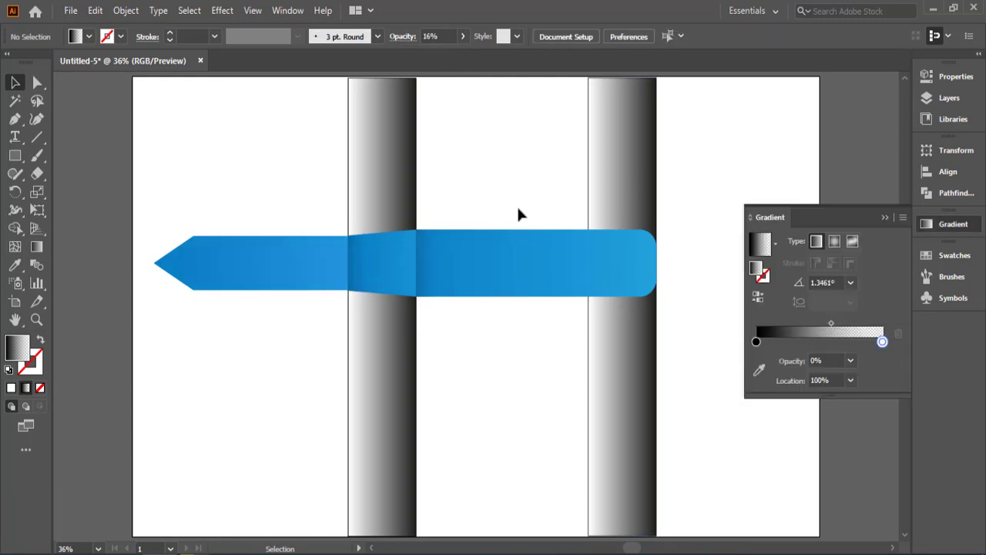
# Step: Draw a closed right-angled triangle with the Pen tool just below the pointed strip, spanning from its tip's corner to the fold
pyautogui.click(16, 120)
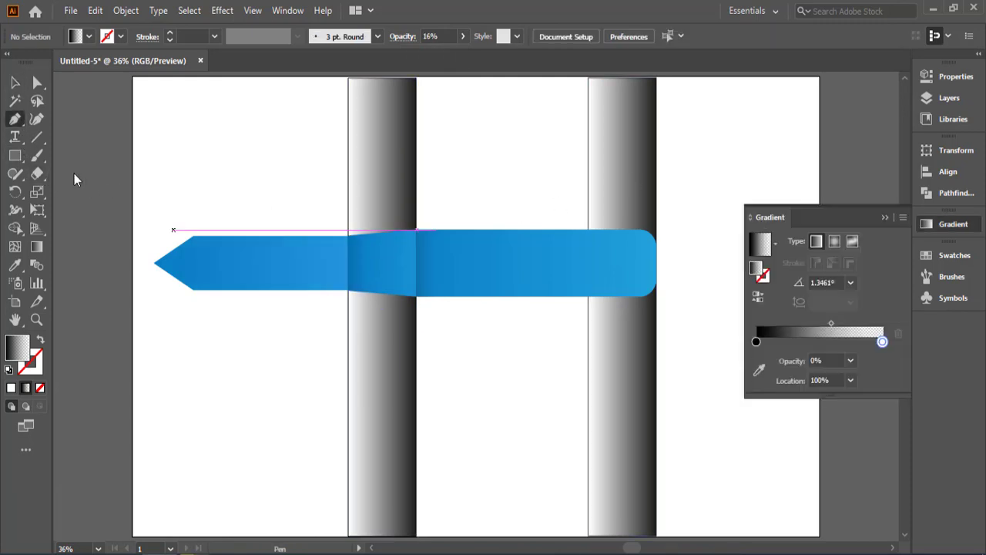
pyautogui.click(347, 300)
pyautogui.click(194, 301)
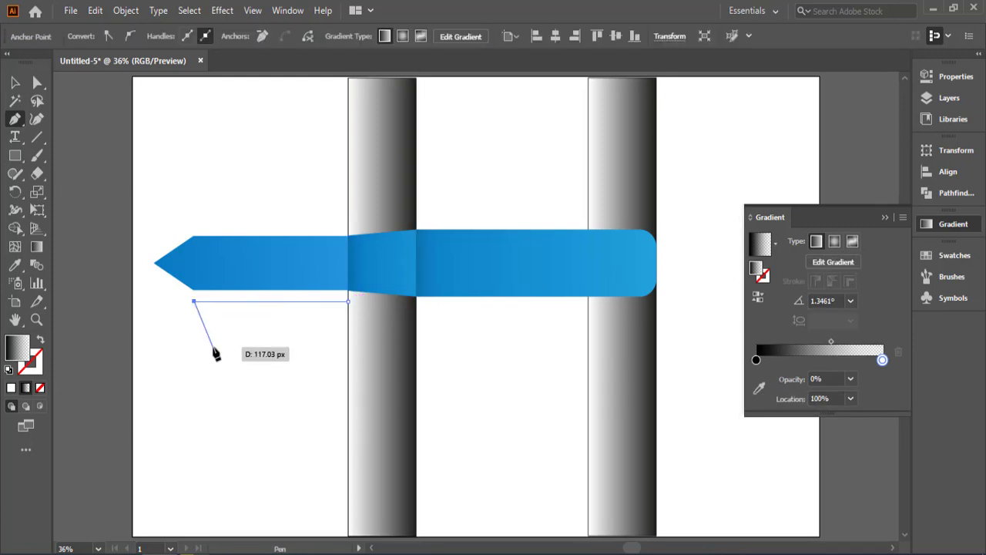
pyautogui.click(194, 352)
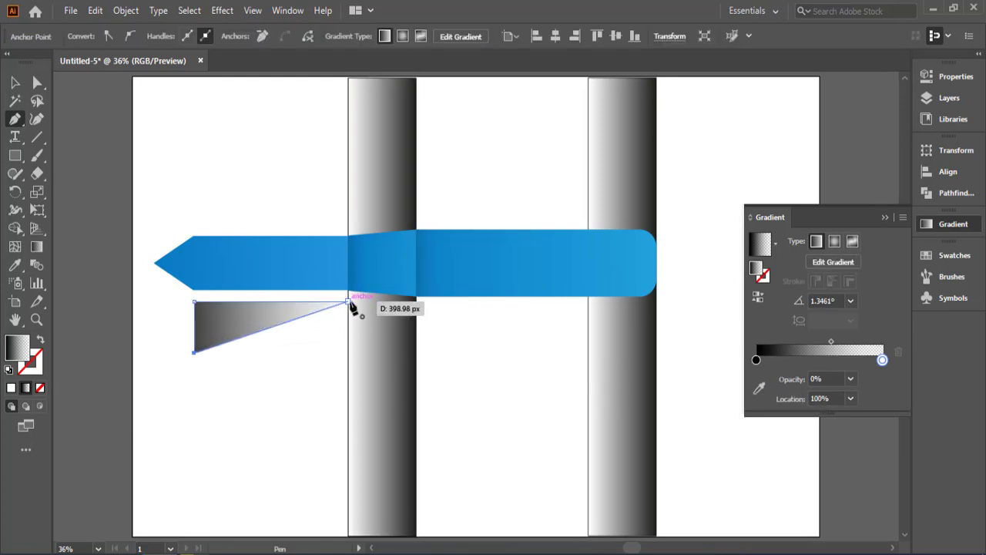
pyautogui.click(347, 301)
pyautogui.click(15, 83)
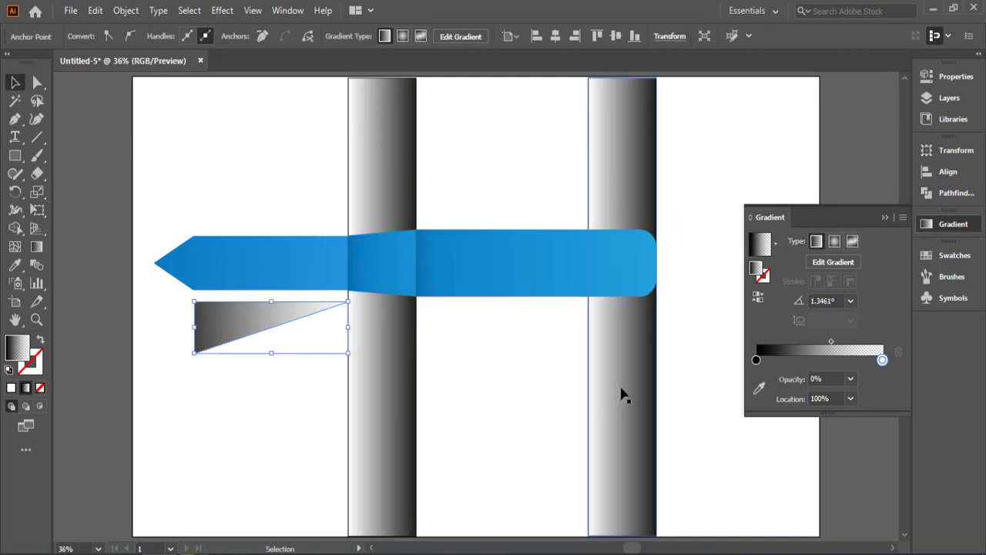
# Step: Redirect the triangle's gradient to run vertically at about -89.6°, from black at the top to transparent at the bottom
pyautogui.click(35, 249)
pyautogui.moveTo(259, 267); pyautogui.dragTo(260, 368)
pyautogui.moveTo(254, 304); pyautogui.dragTo(249, 409)
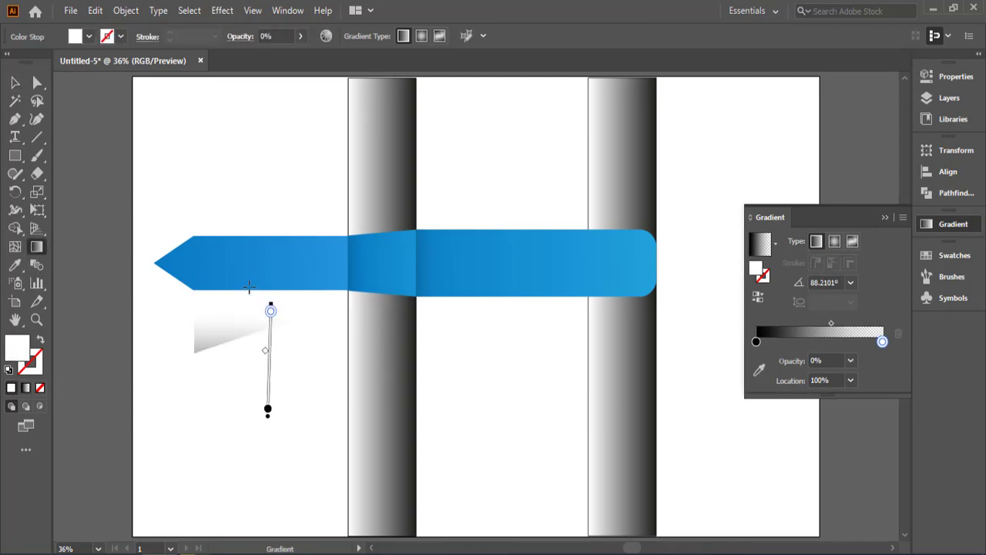
pyautogui.moveTo(251, 252); pyautogui.dragTo(248, 394)
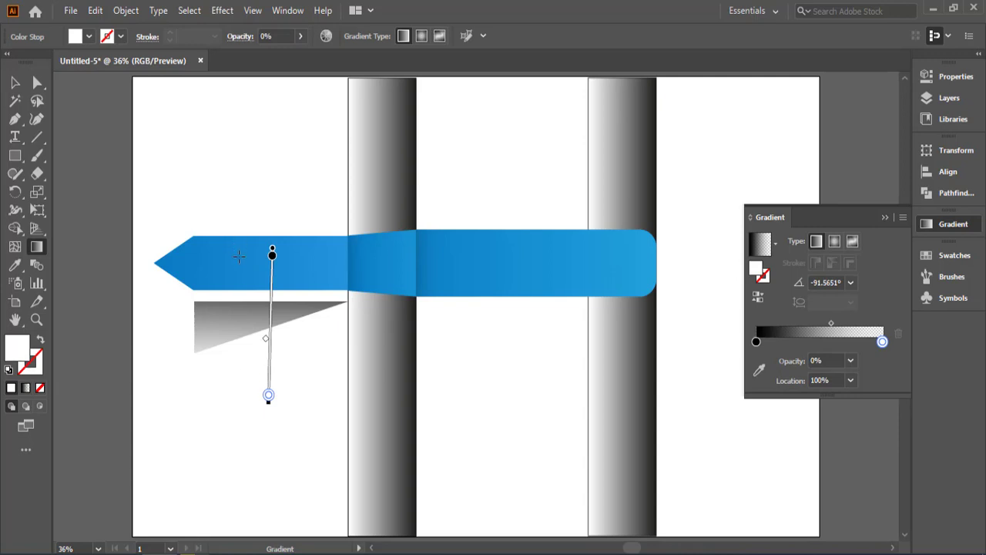
pyautogui.moveTo(239, 256); pyautogui.dragTo(239, 367)
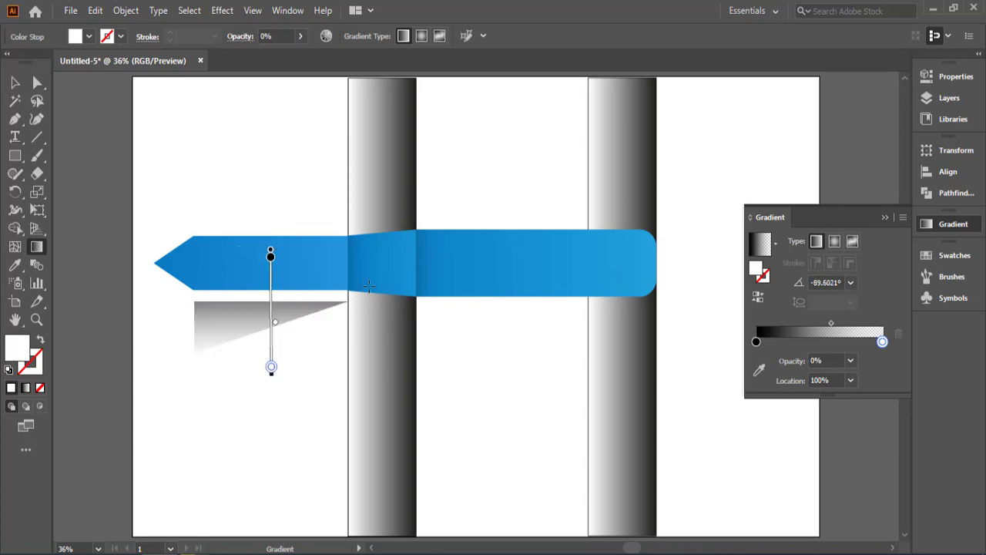
pyautogui.press('v')
pyautogui.click(229, 338)
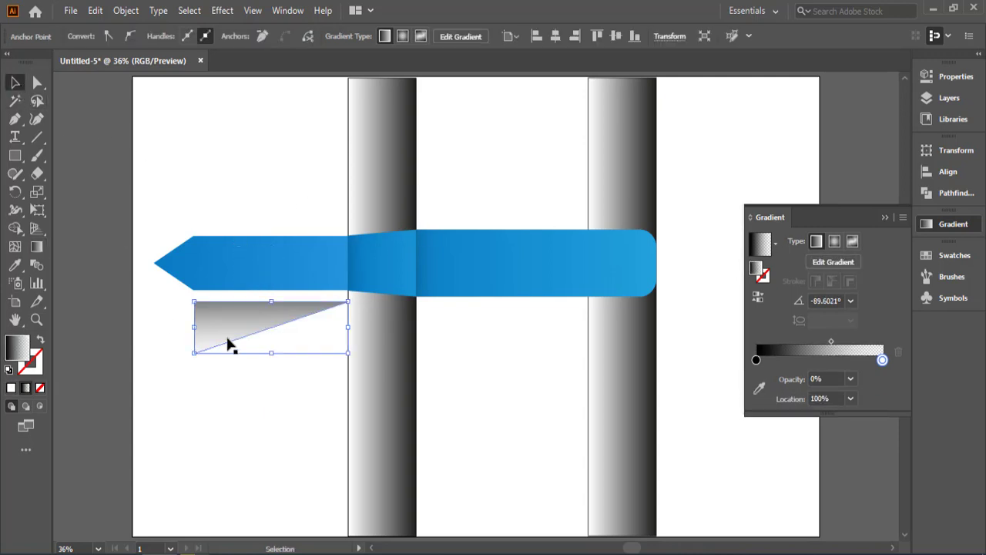
# Step: Apply a Gaussian Blur with a radius of 9.866 pixels to the triangle
pyautogui.click(231, 12)
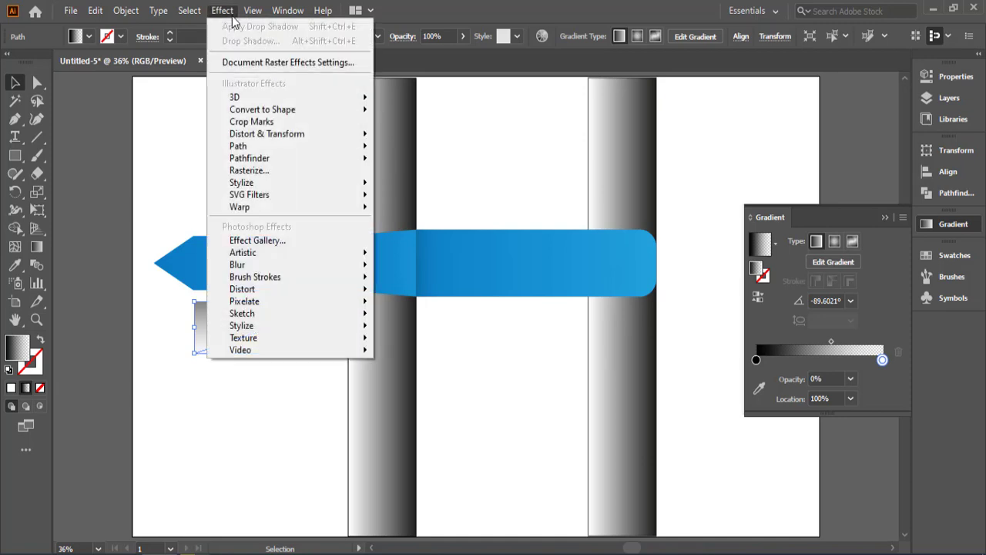
pyautogui.moveTo(282, 267)
pyautogui.click(388, 266)
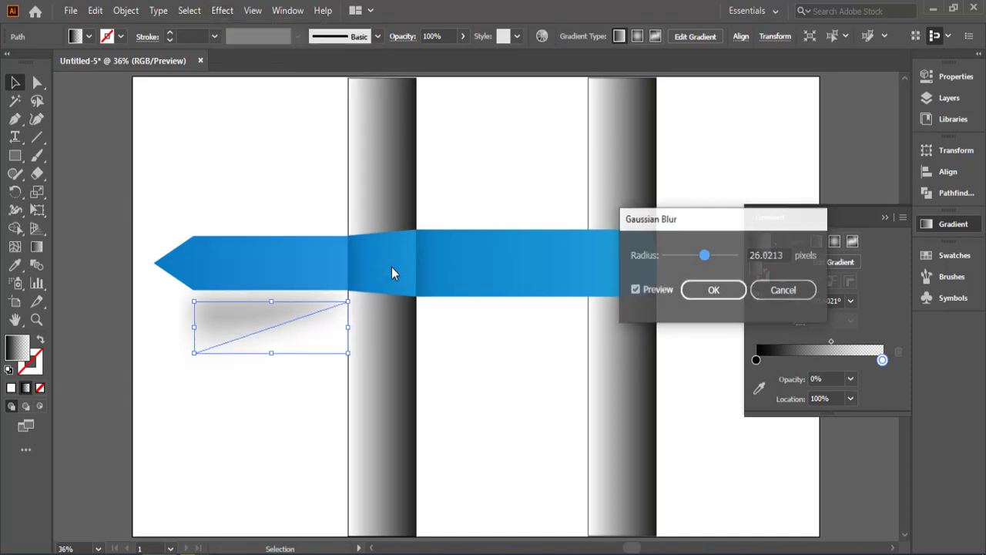
pyautogui.moveTo(708, 262); pyautogui.dragTo(701, 264)
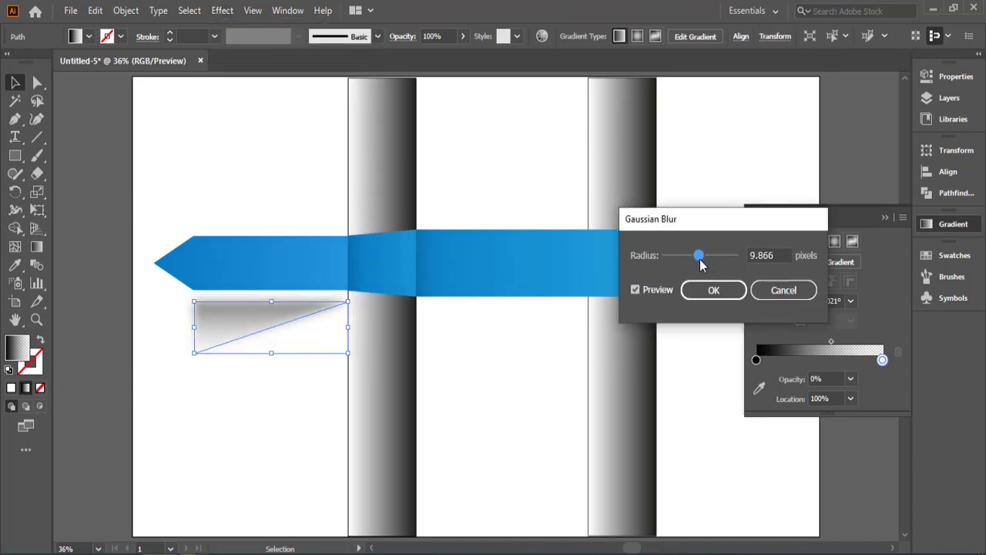
pyautogui.click(714, 290)
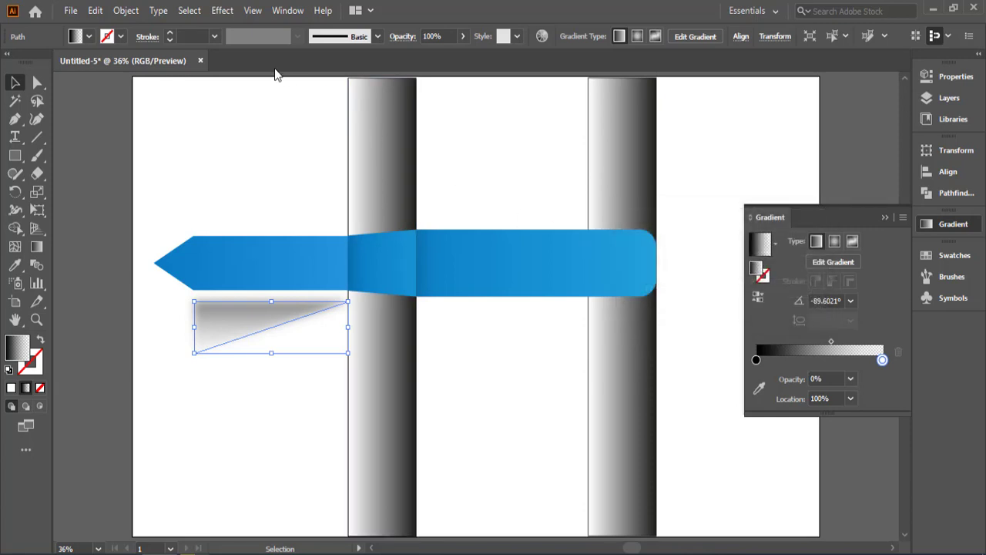
# Step: Set the blurred triangle's blending mode to Multiply and its opacity to 76%
pyautogui.click(398, 39)
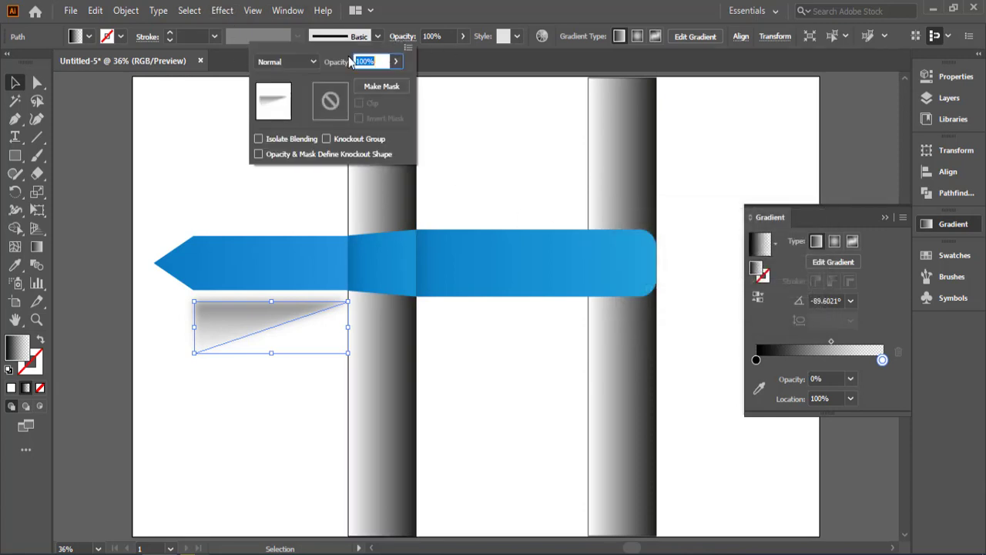
pyautogui.click(301, 63)
pyautogui.click(288, 114)
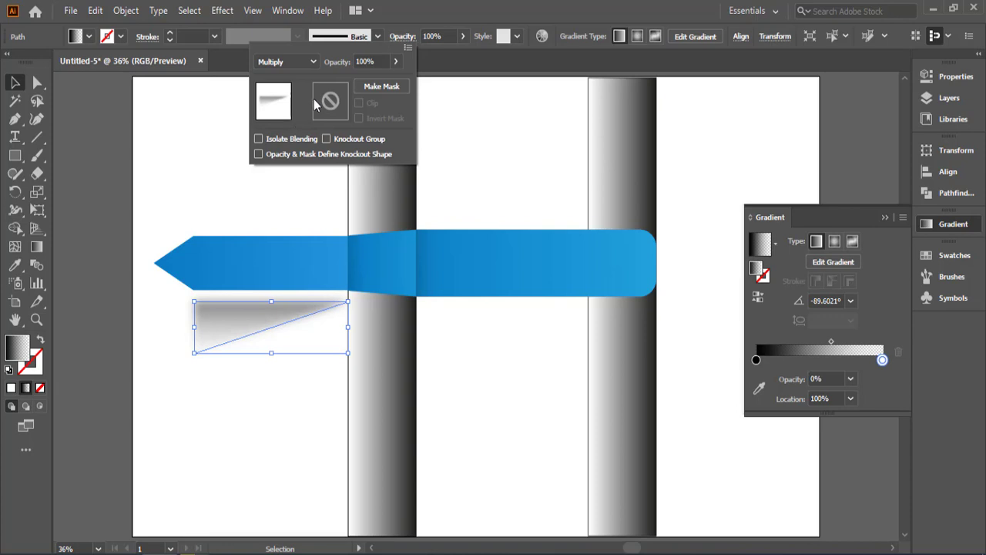
pyautogui.click(396, 61)
pyautogui.moveTo(398, 82); pyautogui.dragTo(381, 85)
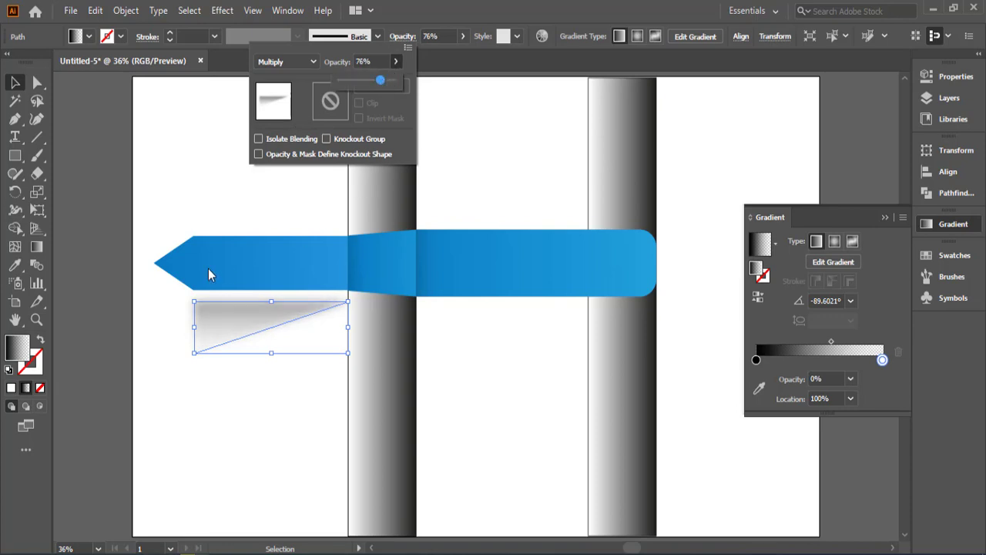
pyautogui.click(214, 337)
# Step: Move the triangular shadow up against the pointed strip's lower edge and send it to the back
pyautogui.moveTo(213, 331); pyautogui.dragTo(231, 311)
pyautogui.click(272, 361)
pyautogui.click(242, 314)
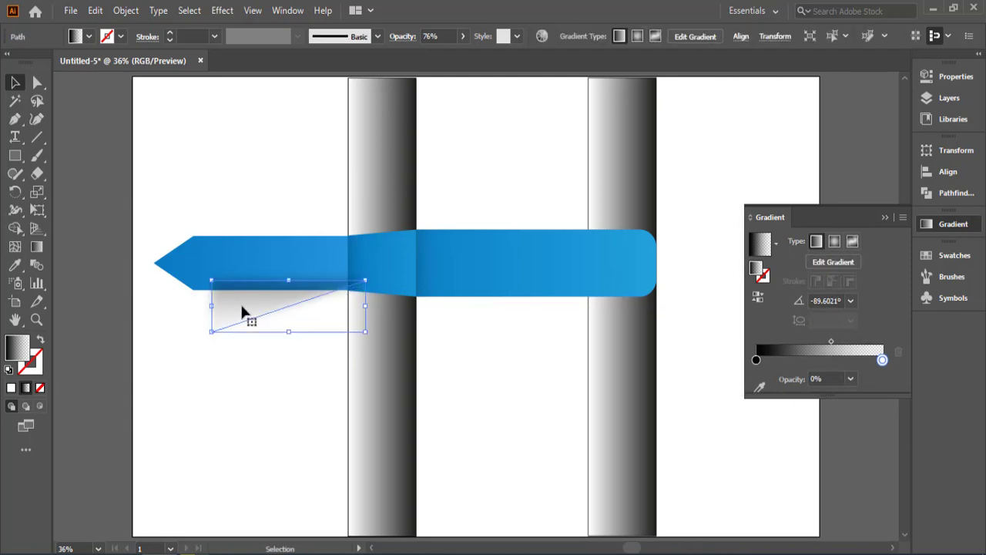
pyautogui.rightClick(242, 314)
pyautogui.moveTo(301, 477)
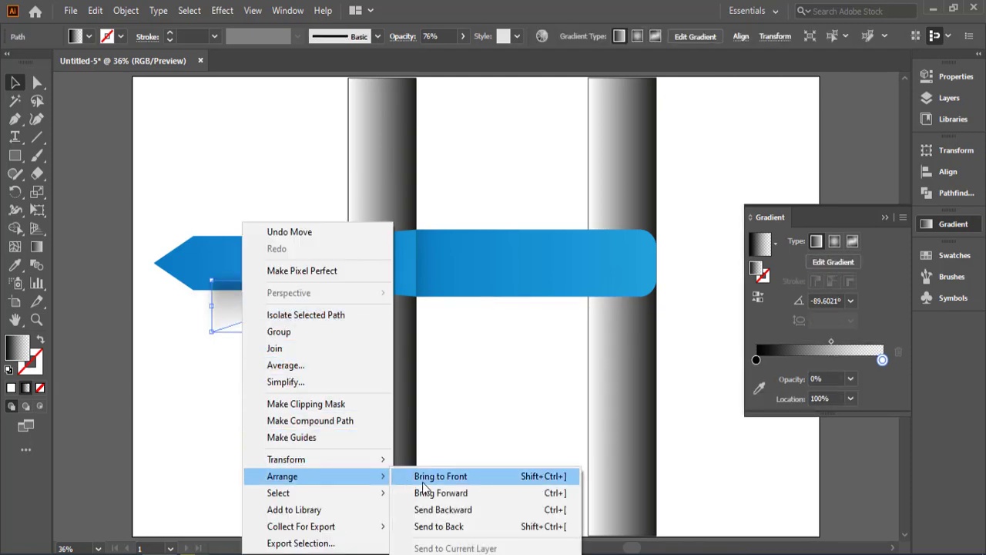
pyautogui.click(437, 526)
pyautogui.click(261, 453)
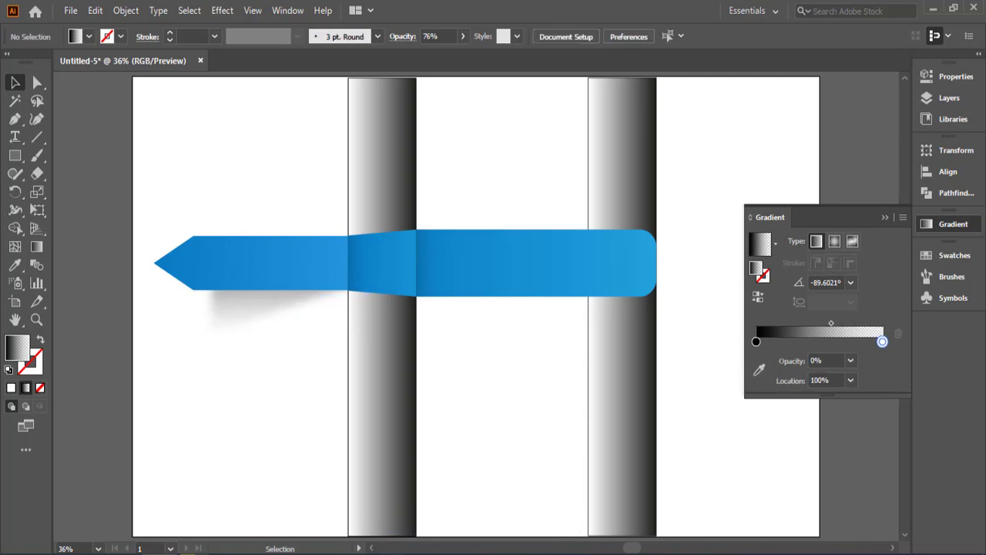
# Step: Shift the triangular shadow slightly up and to the right so it tucks further beneath the ribbon
pyautogui.moveTo(302, 330); pyautogui.dragTo(262, 317)
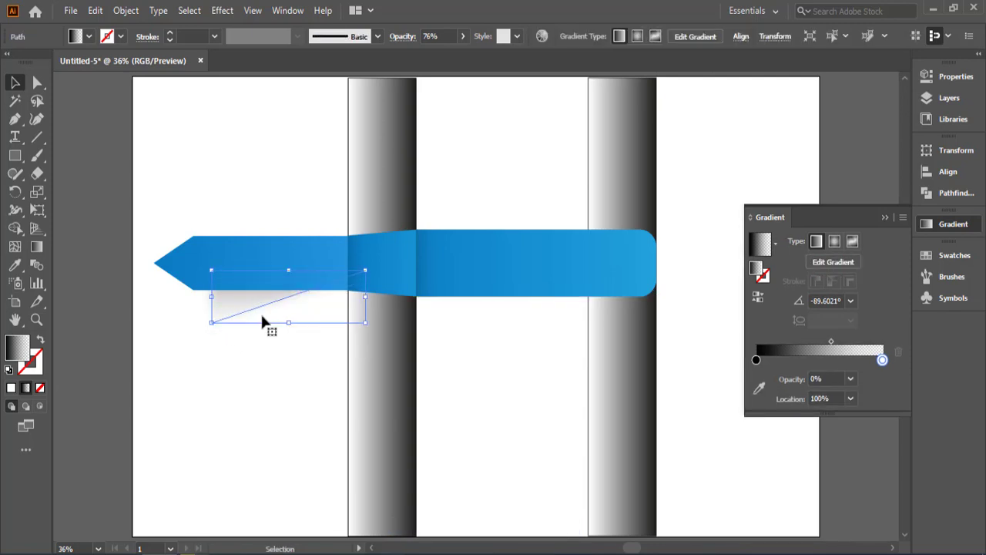
pyautogui.click(285, 378)
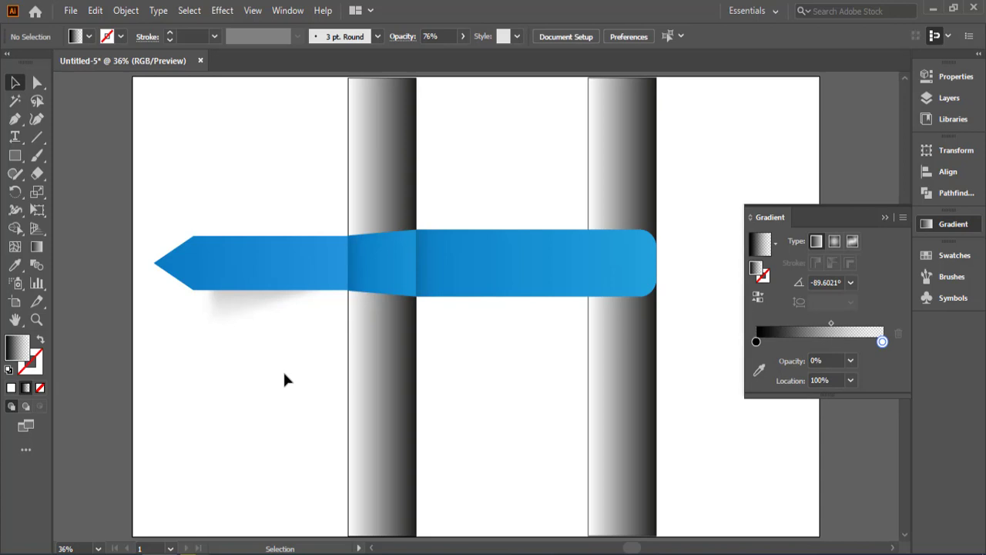
pyautogui.moveTo(237, 315); pyautogui.dragTo(253, 316)
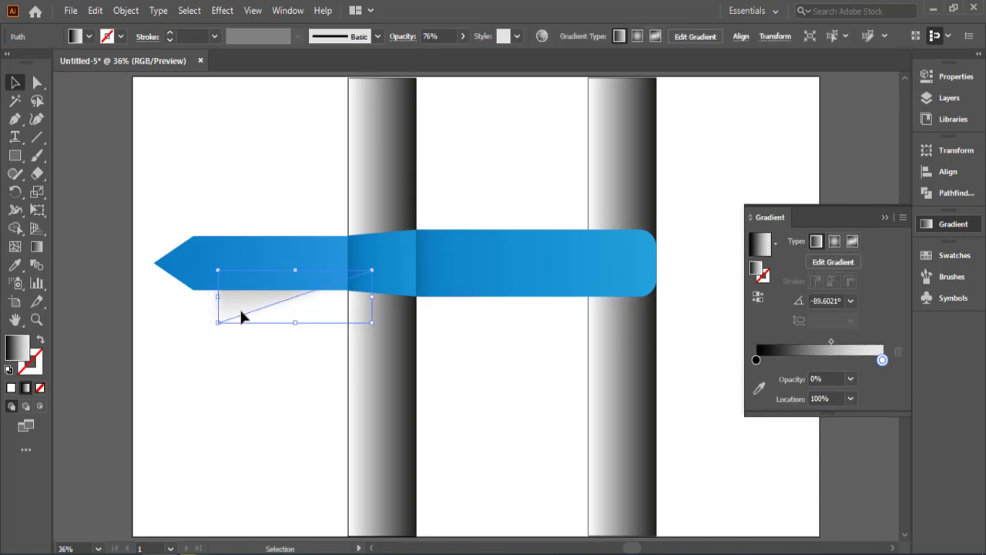
pyautogui.click(277, 377)
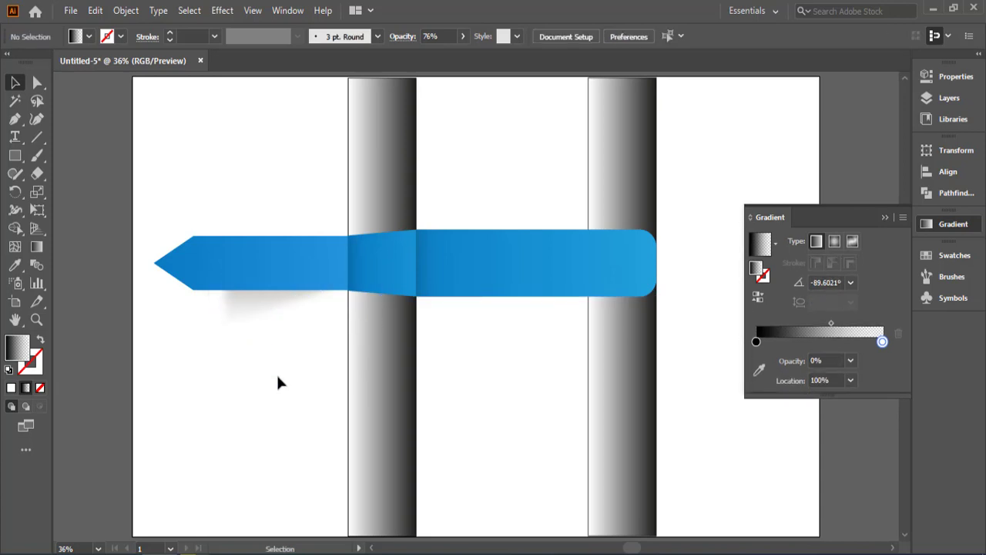
# Step: Create a copy of the triangular shadow reflected left to right
pyautogui.click(244, 312)
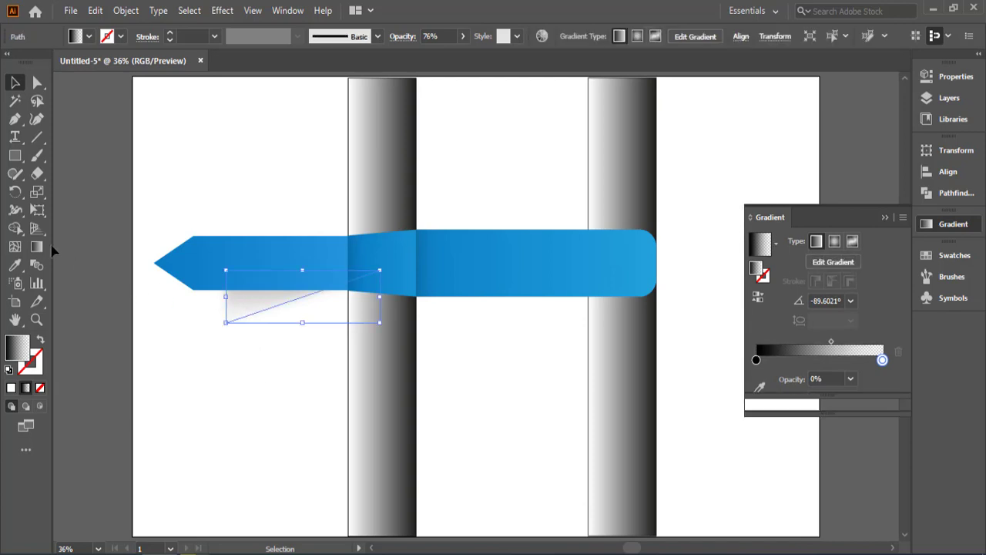
pyautogui.moveTo(19, 202); pyautogui.dragTo(54, 211)
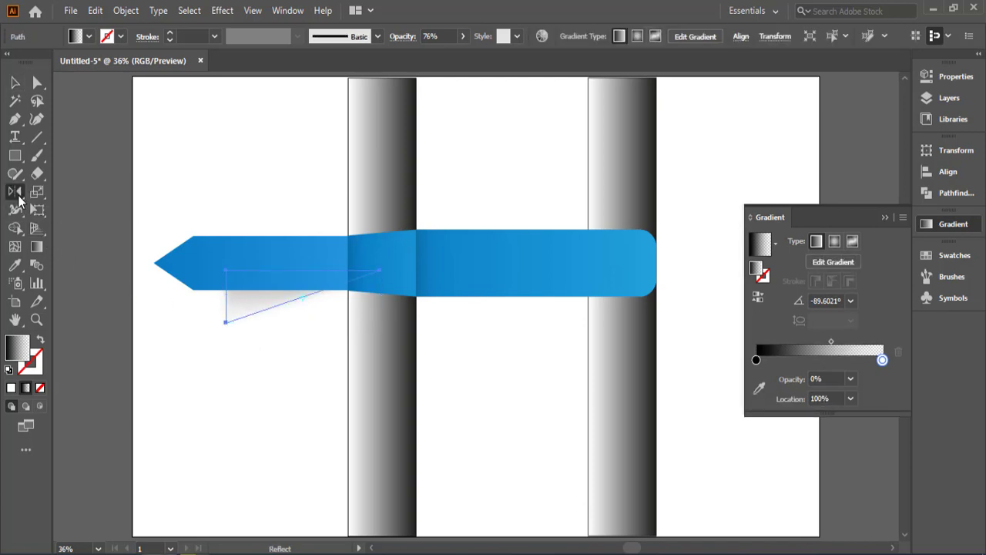
pyautogui.doubleClick(19, 198)
pyautogui.click(431, 379)
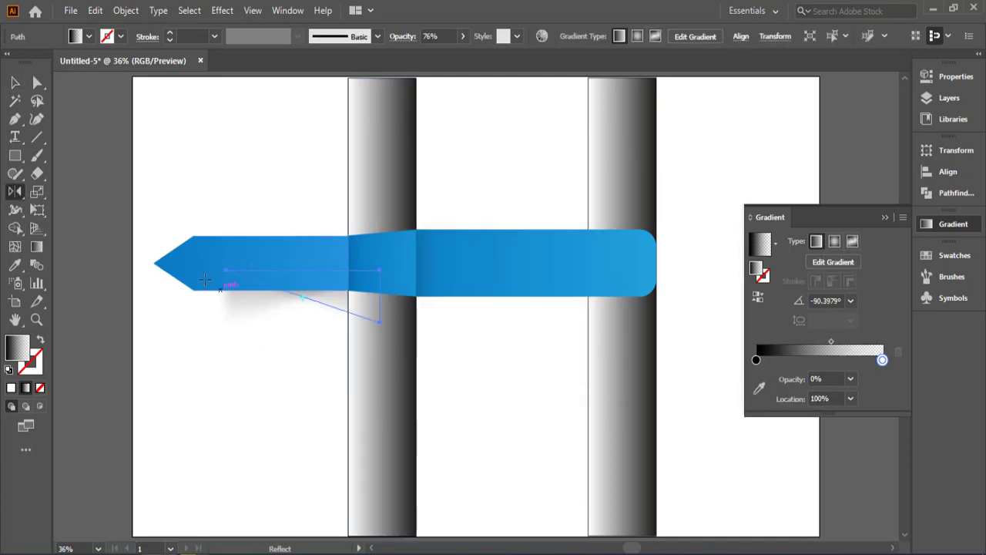
# Step: Move the reflected shadow beneath the main blue bar's lower edge, between the two columns, and fine-tune its position
pyautogui.press('v')
pyautogui.moveTo(335, 303); pyautogui.dragTo(512, 325)
pyautogui.moveTo(512, 314); pyautogui.dragTo(512, 311)
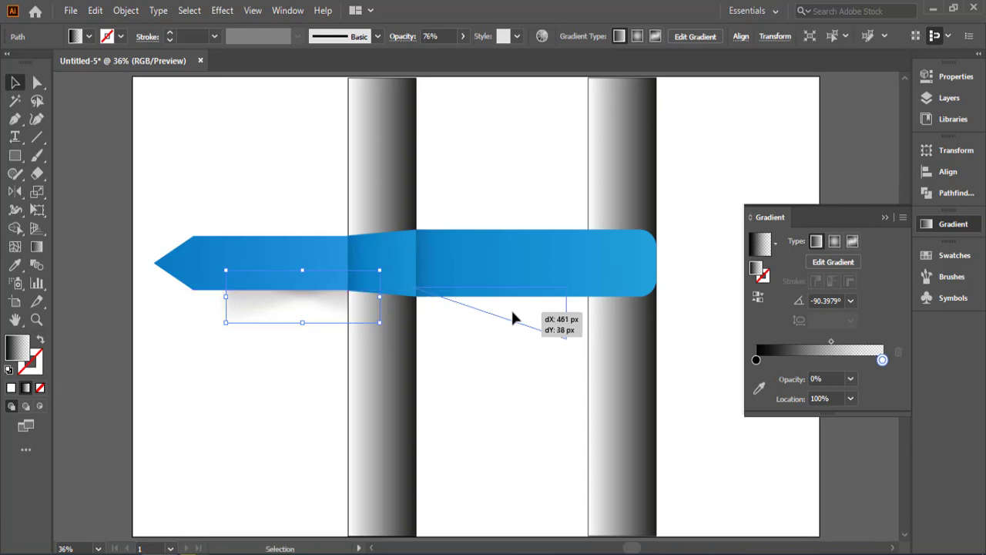
pyautogui.click(502, 375)
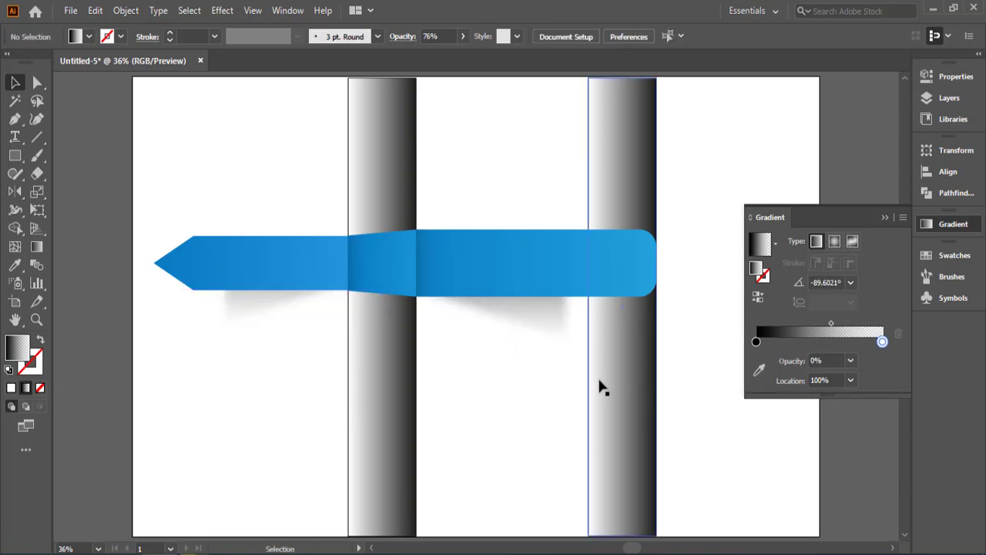
pyautogui.moveTo(552, 335); pyautogui.dragTo(556, 329)
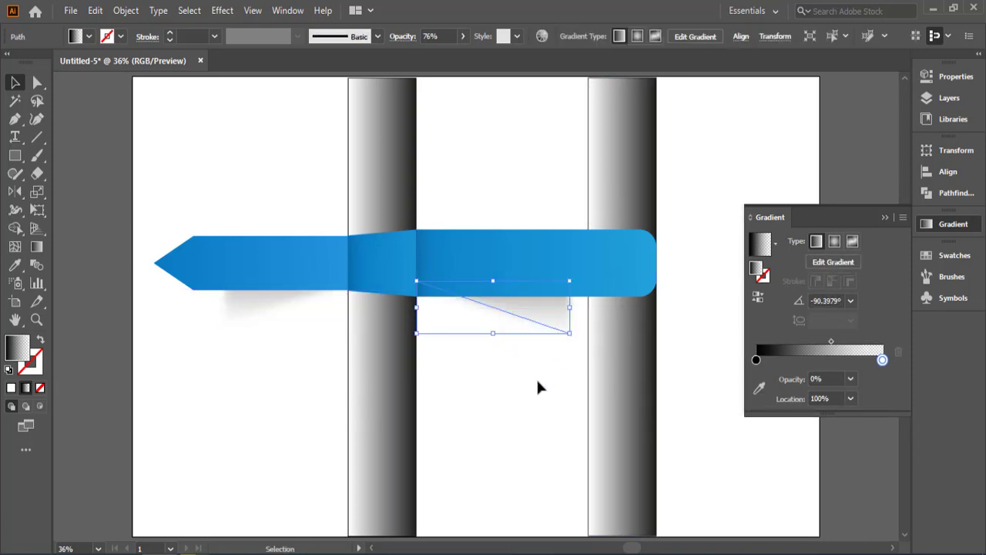
pyautogui.click(717, 449)
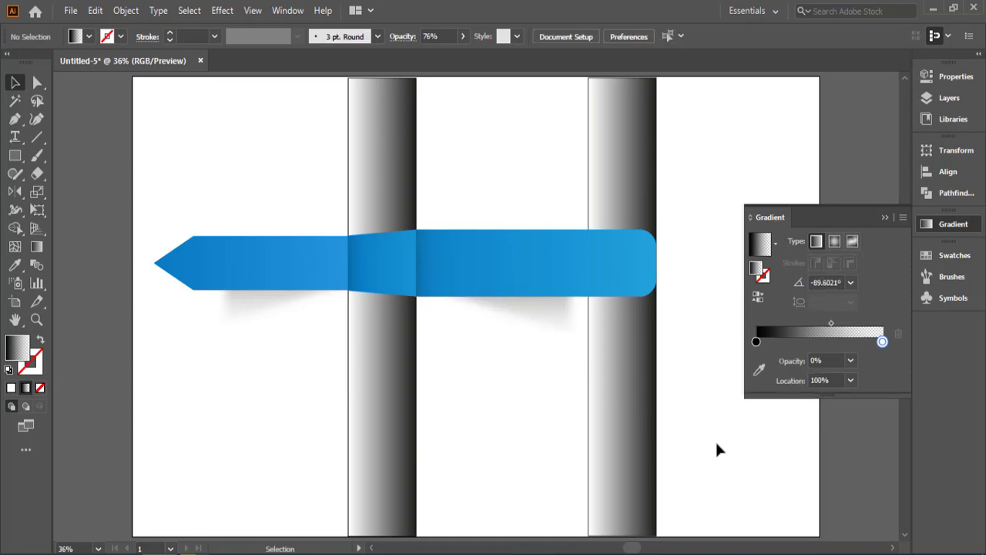
# Step: Redirect the reflected shadow's gradient diagonally down to the right at about -16.5°, fading from black to transparent
pyautogui.click(556, 324)
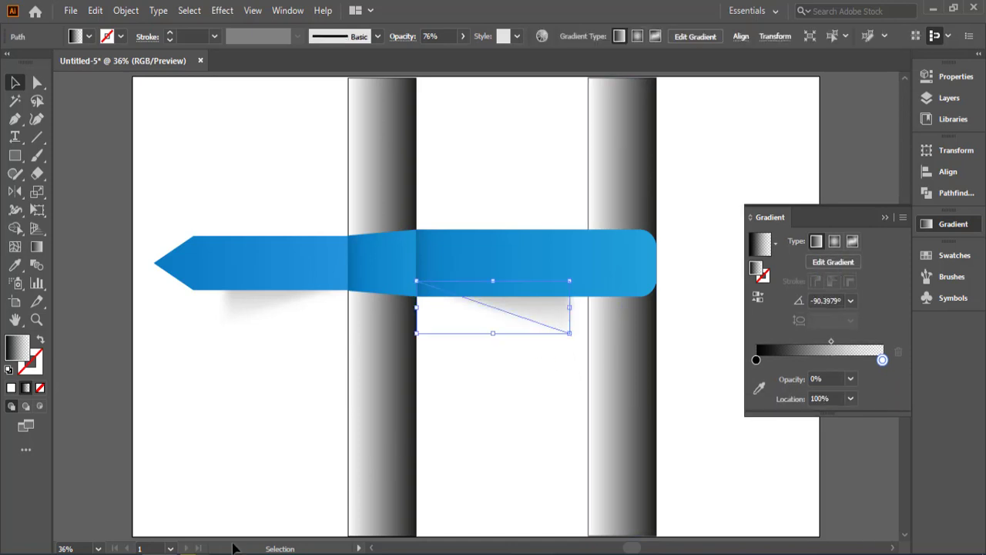
pyautogui.click(37, 247)
pyautogui.moveTo(444, 287); pyautogui.dragTo(559, 306)
pyautogui.moveTo(437, 266)
pyautogui.mouseDown()
pyautogui.moveTo(469, 267)
pyautogui.moveTo(583, 304)
pyautogui.moveTo(580, 312)
pyautogui.mouseUp()
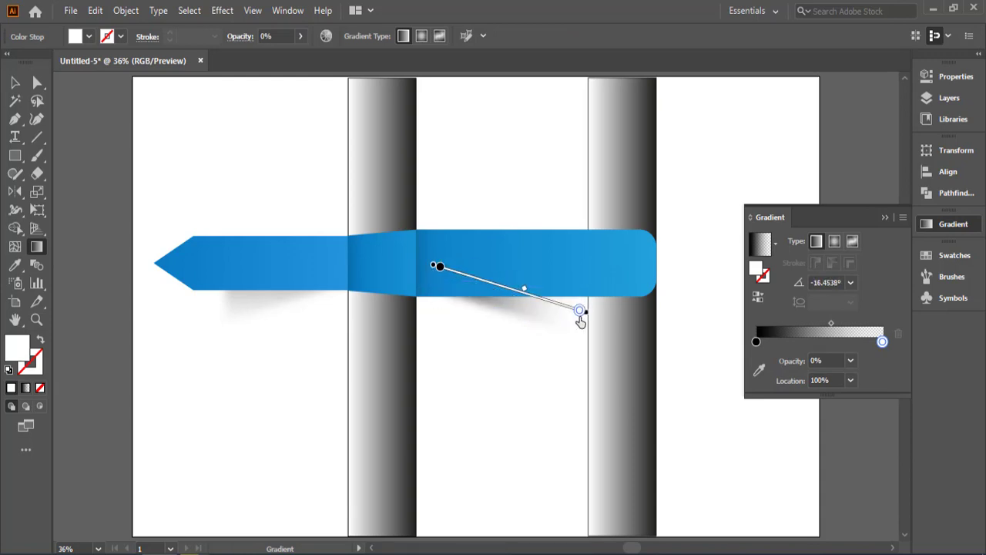
# Step: Widen the shadow under the main blue bar towards both columns and reduce its height slightly
pyautogui.click(15, 83)
pyautogui.click(457, 352)
pyautogui.moveTo(509, 314); pyautogui.dragTo(577, 309)
pyautogui.moveTo(488, 336); pyautogui.dragTo(493, 332)
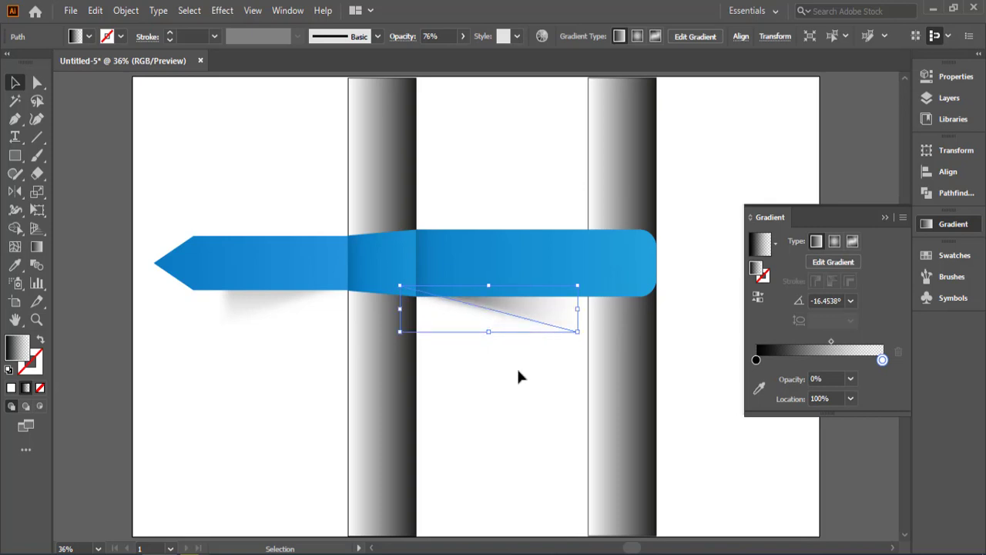
# Step: Stretch the shadow beneath the main blue bar until its outer end meets the right column
pyautogui.moveTo(577, 309); pyautogui.dragTo(590, 310)
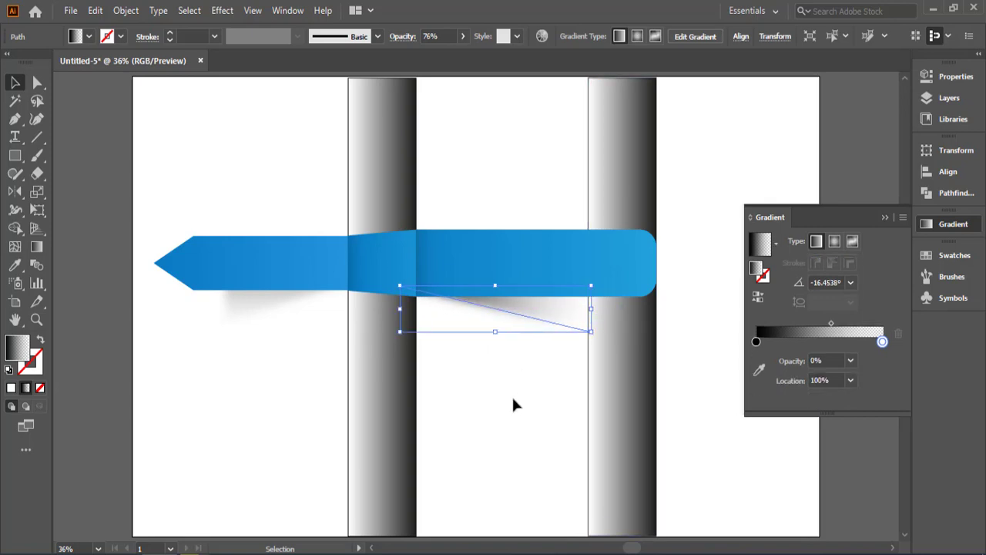
pyautogui.click(515, 405)
# Step: Redirect the gradient of the shadow under the pointed section towards the tip at about 178°, fading from black to transparent
pyautogui.click(282, 312)
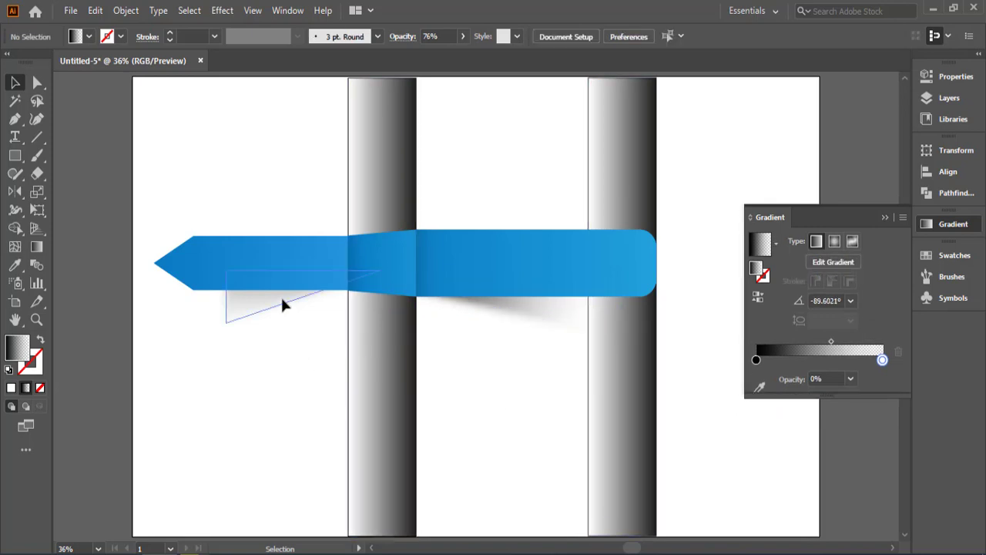
pyautogui.click(37, 247)
pyautogui.moveTo(346, 298)
pyautogui.mouseDown()
pyautogui.moveTo(205, 277)
pyautogui.moveTo(187, 291)
pyautogui.mouseUp()
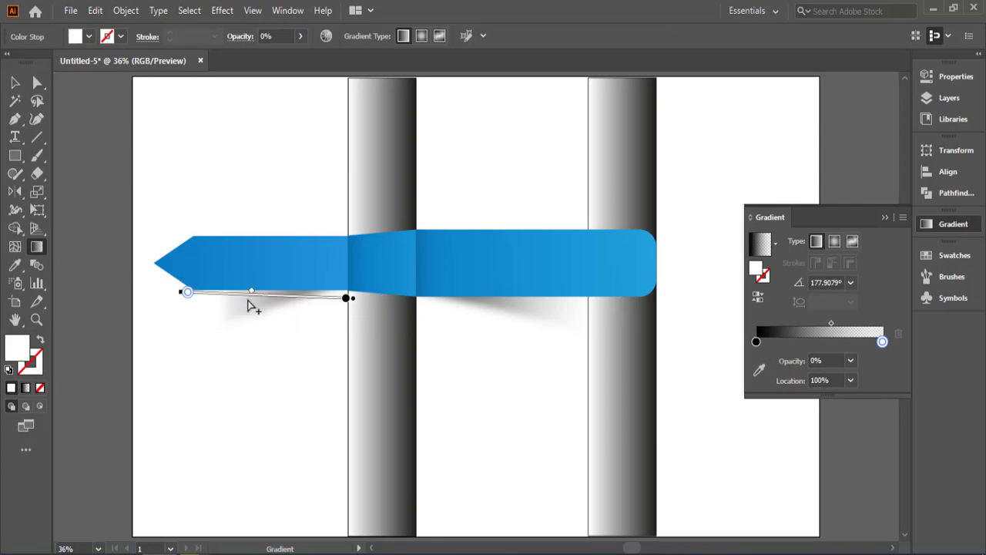
pyautogui.click(14, 84)
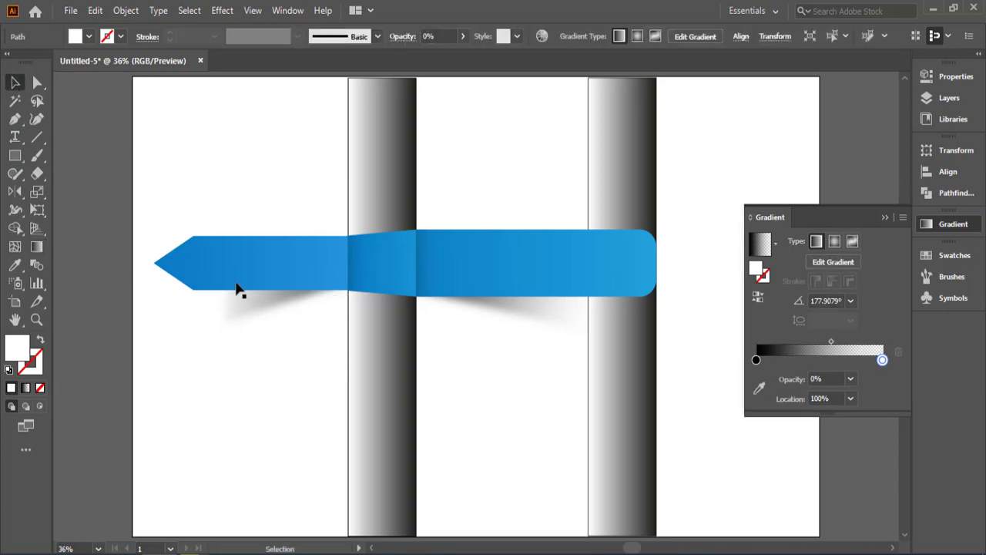
# Step: Widen the shadow under the pointed section in both directions, reaching the start of the tip and further behind the fold
pyautogui.moveTo(384, 296); pyautogui.dragTo(396, 296)
pyautogui.moveTo(226, 296); pyautogui.dragTo(187, 294)
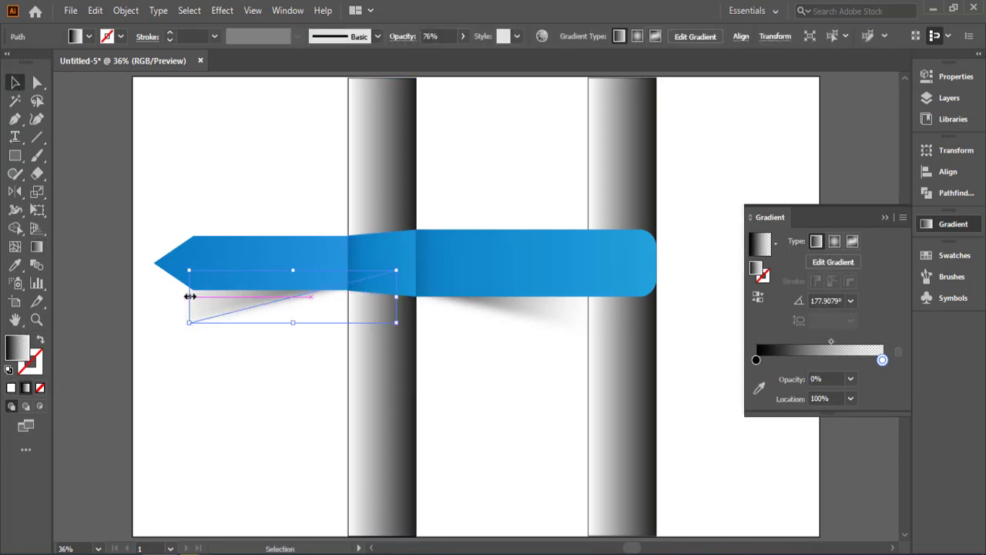
pyautogui.click(288, 376)
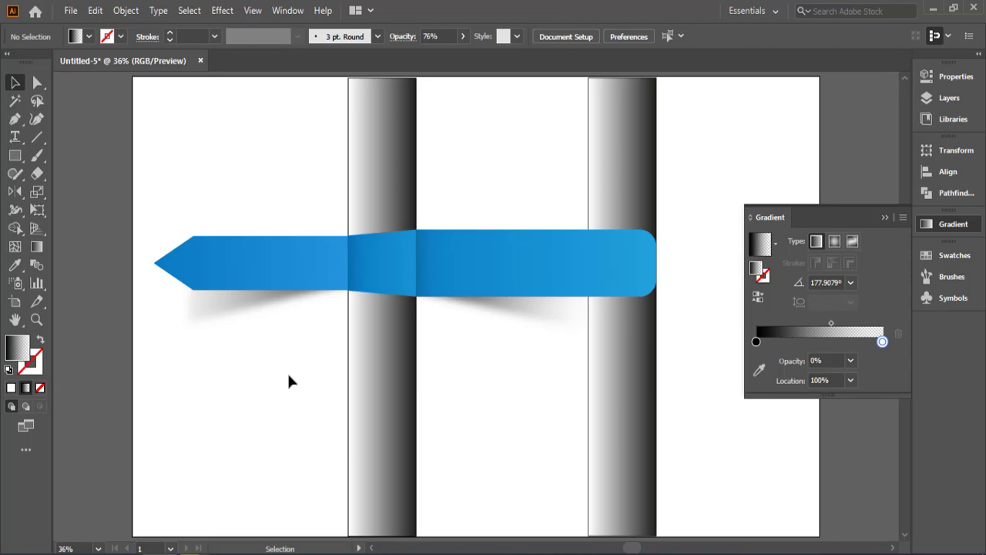
pyautogui.scroll(2, 289, 376)
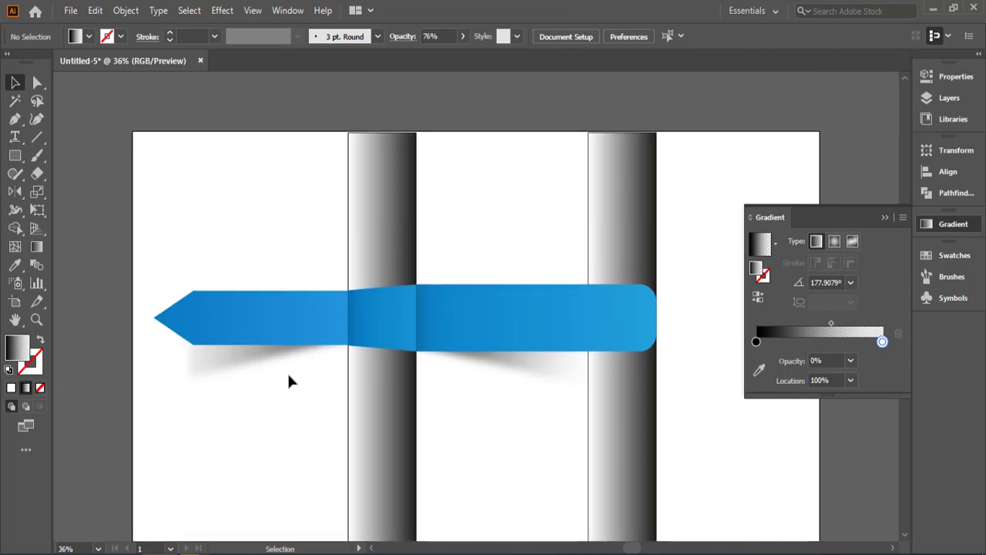
pyautogui.click(885, 217)
# Step: Draw a circle slightly taller than the ribbon on the empty artboard area beside its rounded end
pyautogui.scroll(-2, 733, 209)
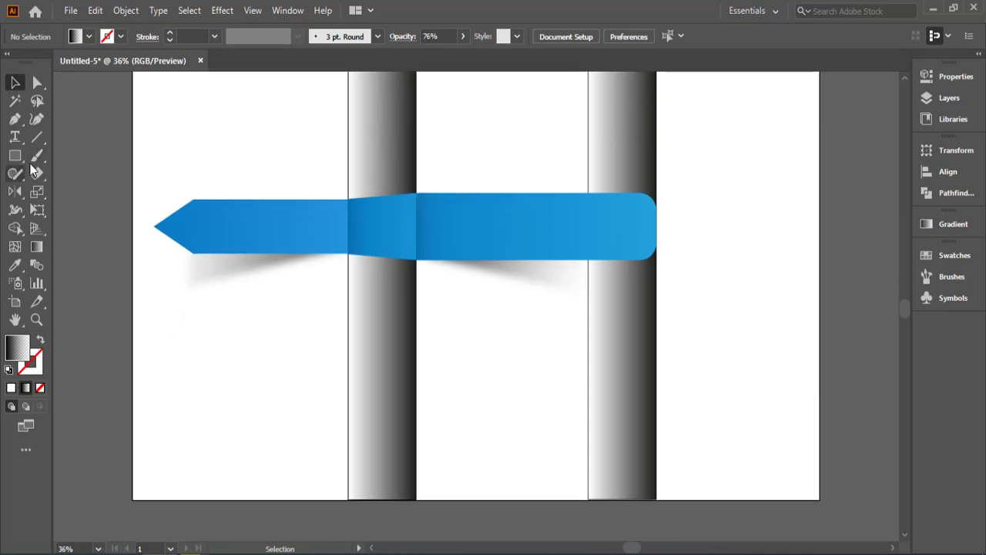
pyautogui.click(15, 155)
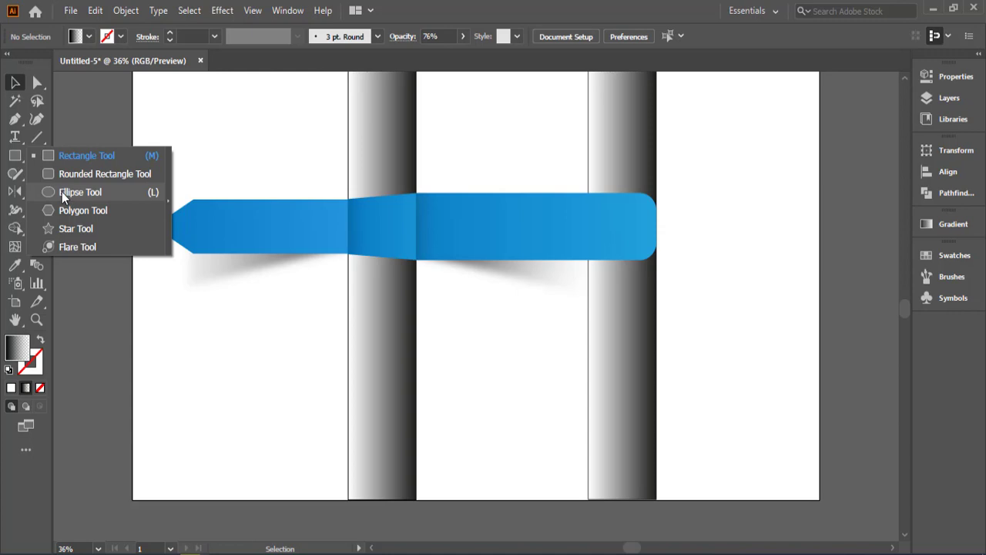
pyautogui.click(62, 192)
pyautogui.moveTo(748, 213); pyautogui.dragTo(667, 278)
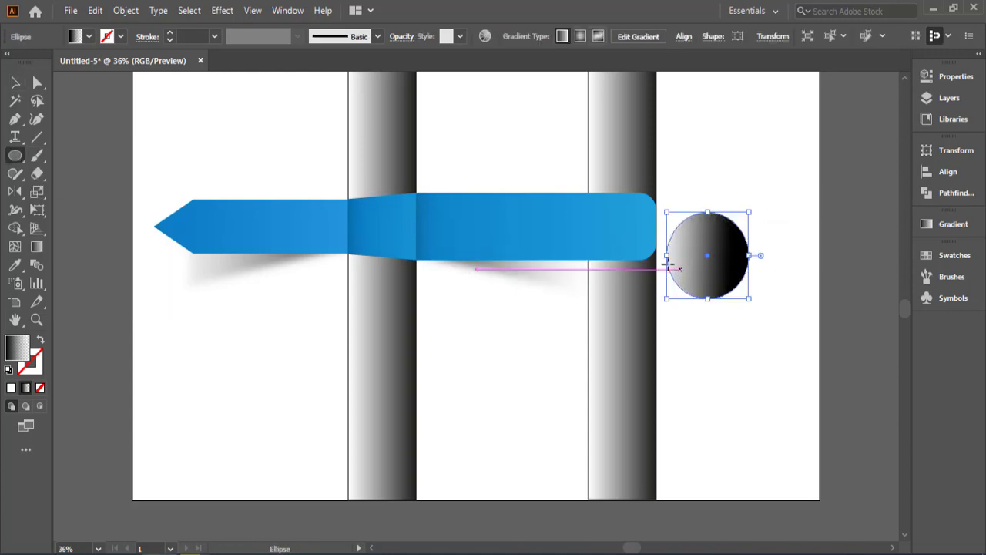
# Step: Fill the circle with solid light blue and shift it up slightly beside the ribbon's rounded end
pyautogui.click(89, 37)
pyautogui.click(100, 72)
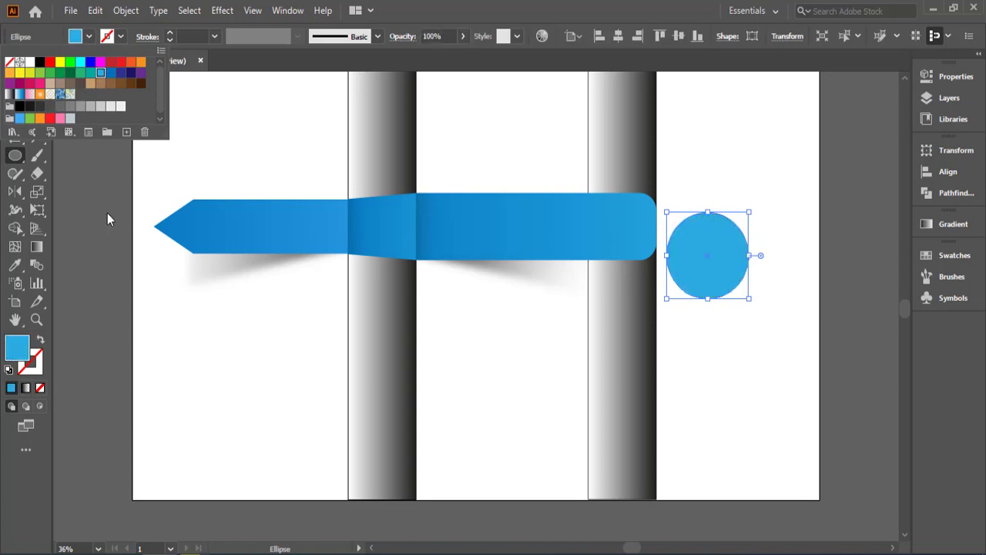
pyautogui.click(27, 461)
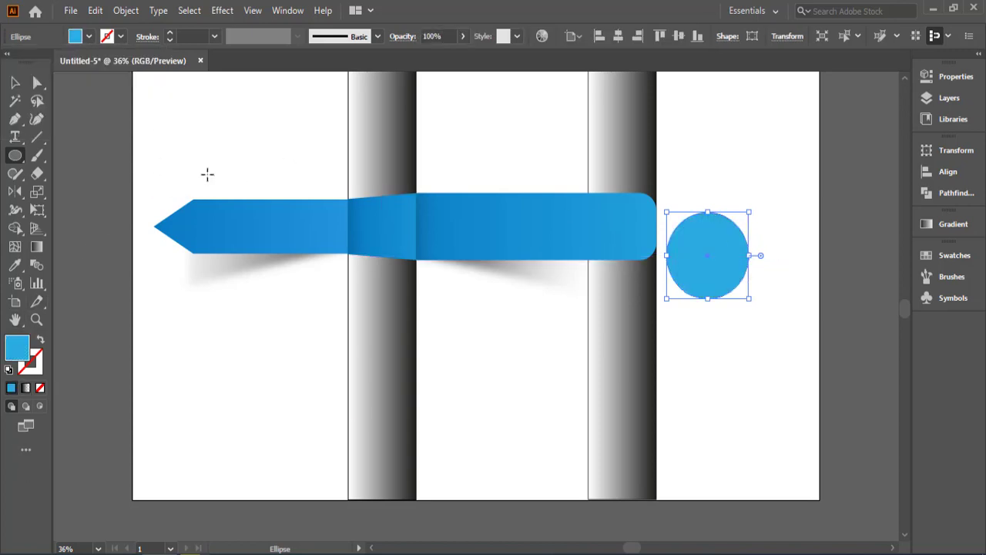
pyautogui.click(15, 82)
pyautogui.moveTo(695, 271); pyautogui.dragTo(707, 254)
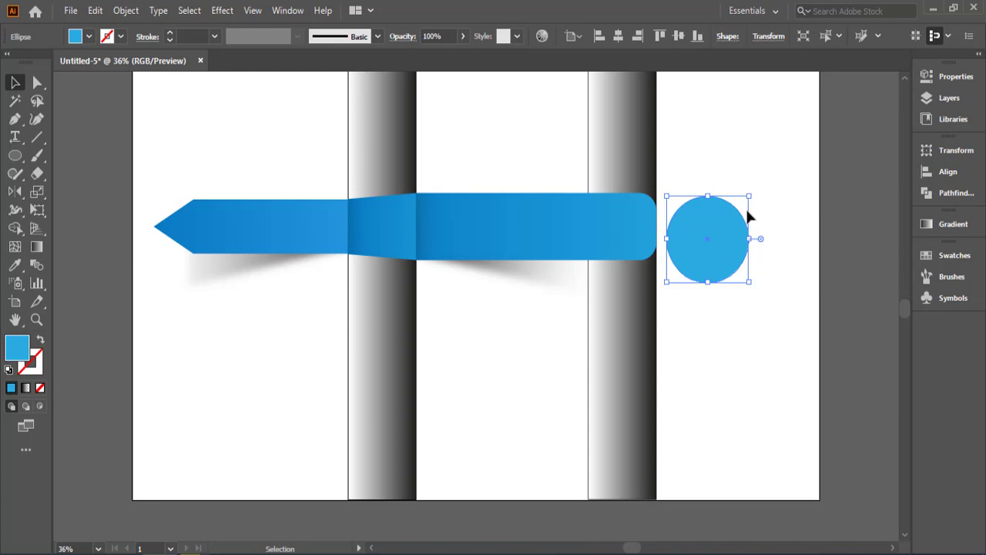
# Step: Paste a copy of the circle in front, shrink it about the same centre, and select both circles
pyautogui.click(96, 11)
pyautogui.click(116, 83)
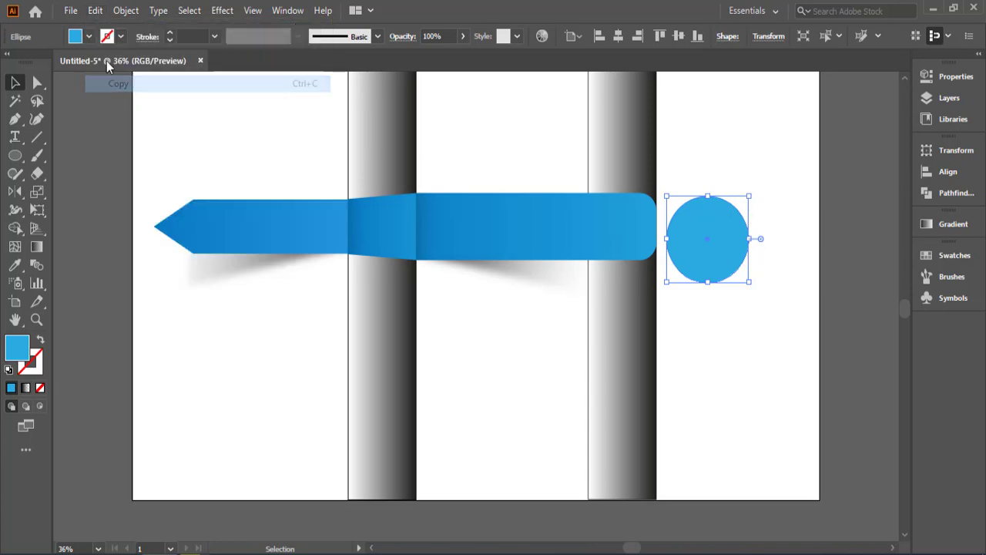
pyautogui.click(96, 11)
pyautogui.click(163, 148)
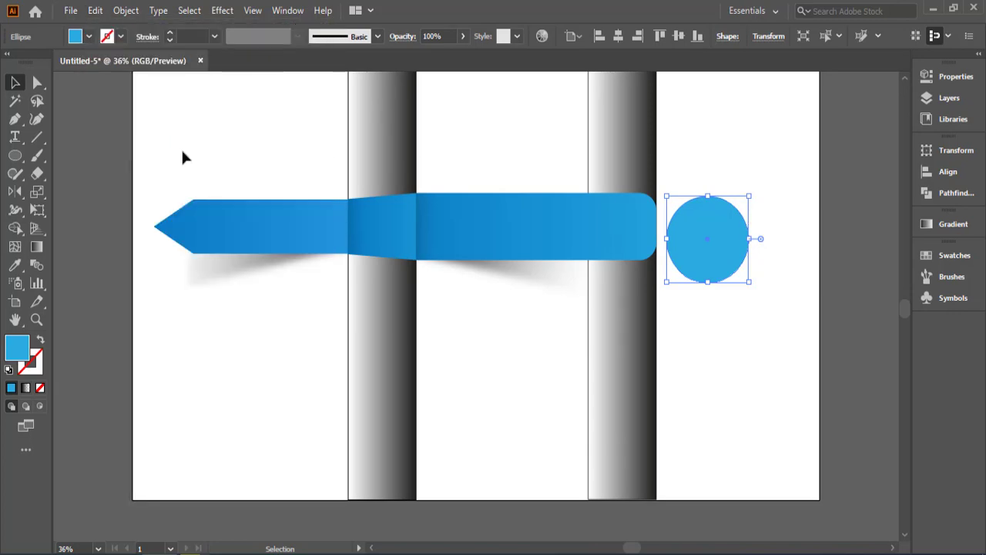
pyautogui.moveTo(742, 199); pyautogui.dragTo(741, 203)
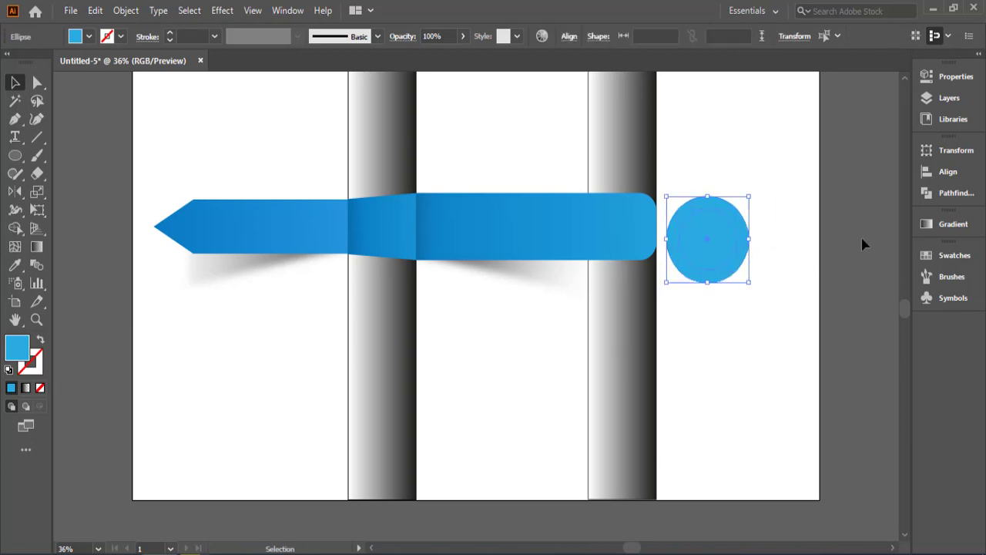
# Step: Subtract the smaller front circle from the larger one with Minus Front to form a ring
pyautogui.click(946, 172)
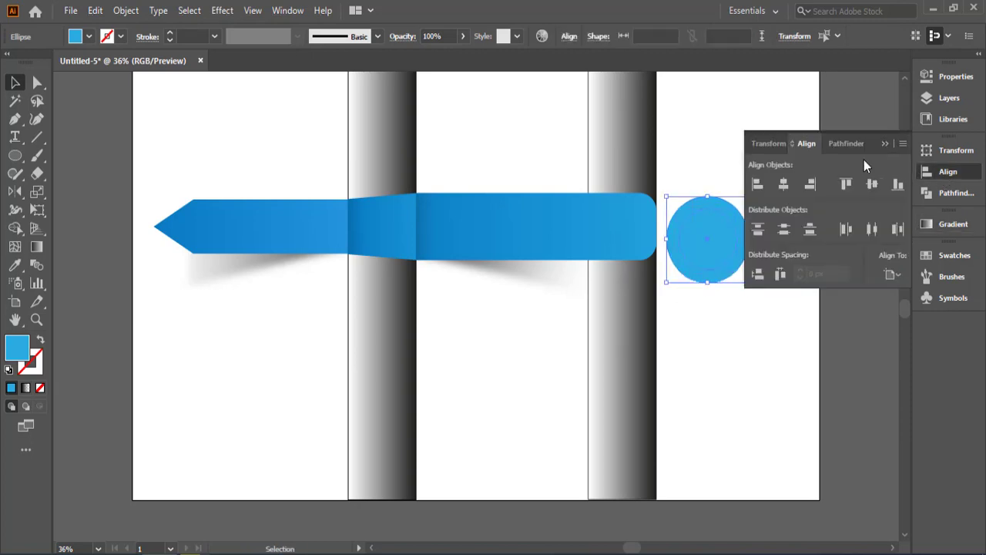
pyautogui.click(843, 144)
pyautogui.click(785, 183)
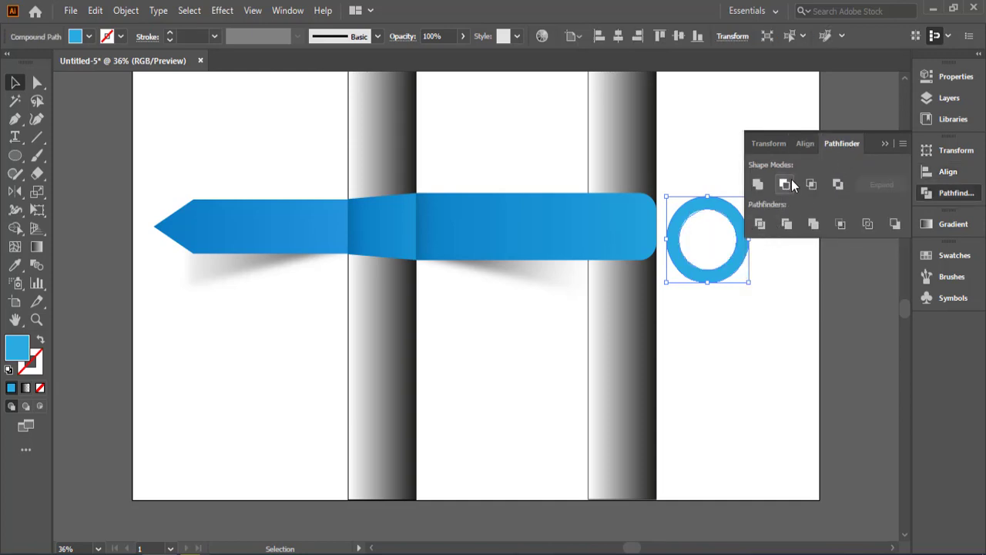
# Step: Fill the ring with white
pyautogui.click(76, 37)
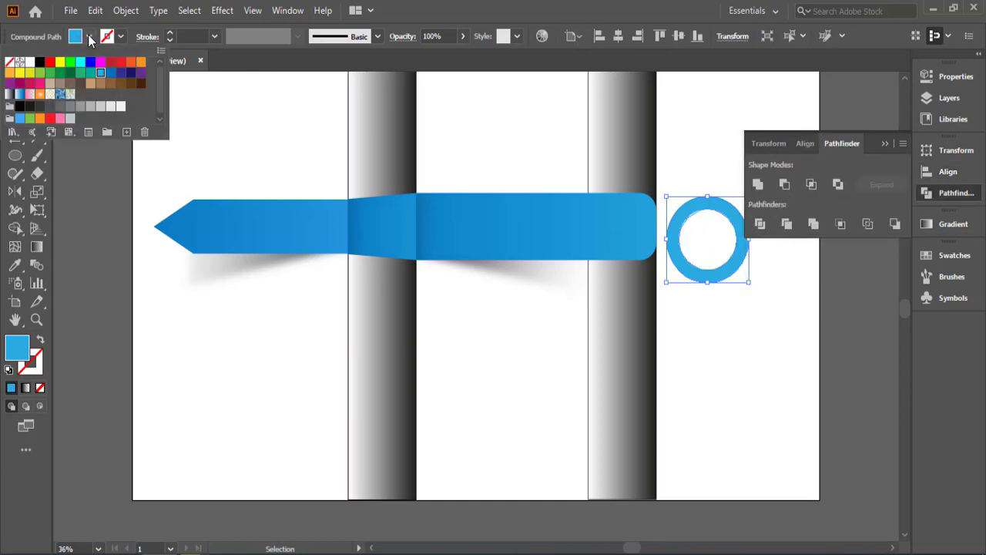
pyautogui.click(75, 37)
pyautogui.click(75, 37)
pyautogui.click(29, 63)
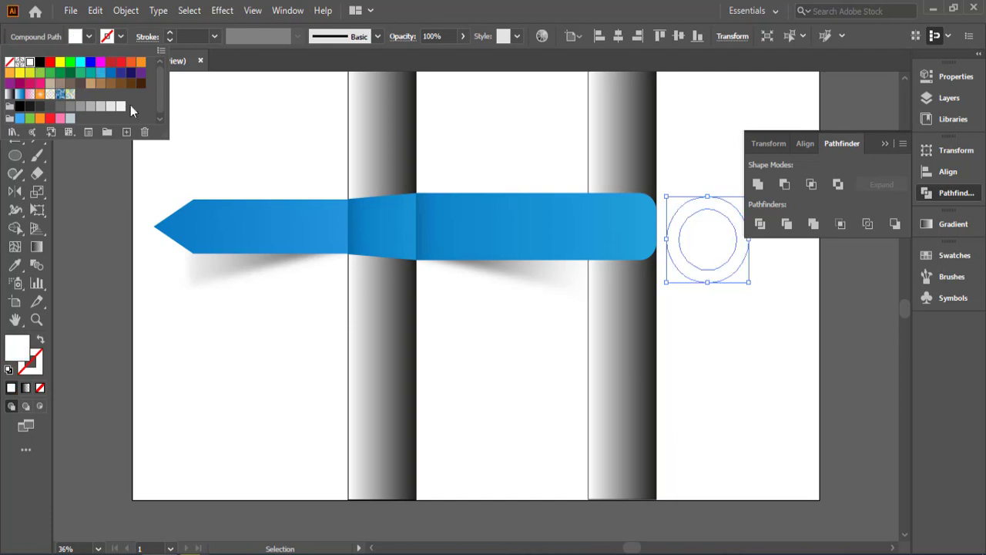
pyautogui.click(733, 334)
# Step: Place the white ring over the ribbon's rounded end and scale it down slightly
pyautogui.moveTo(719, 274); pyautogui.dragTo(640, 264)
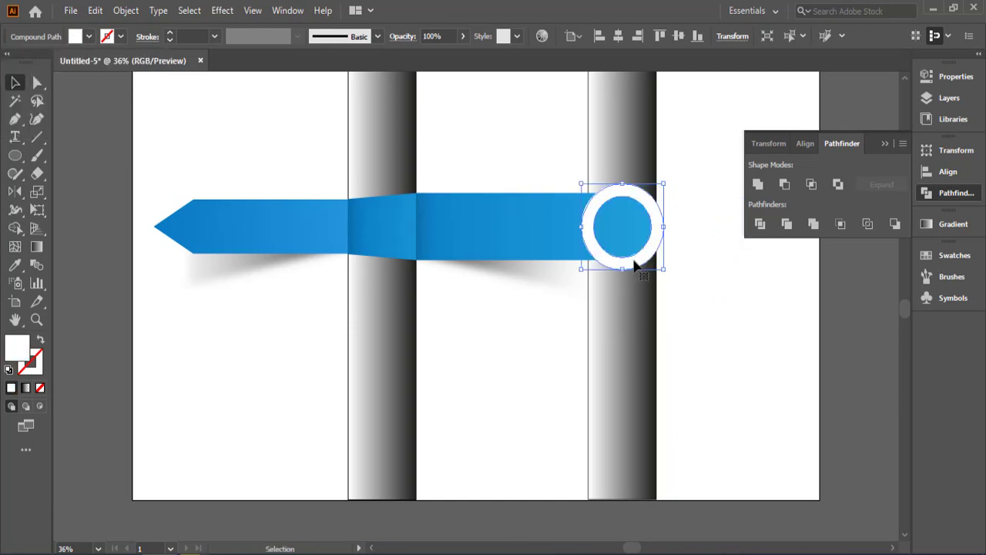
pyautogui.click(776, 318)
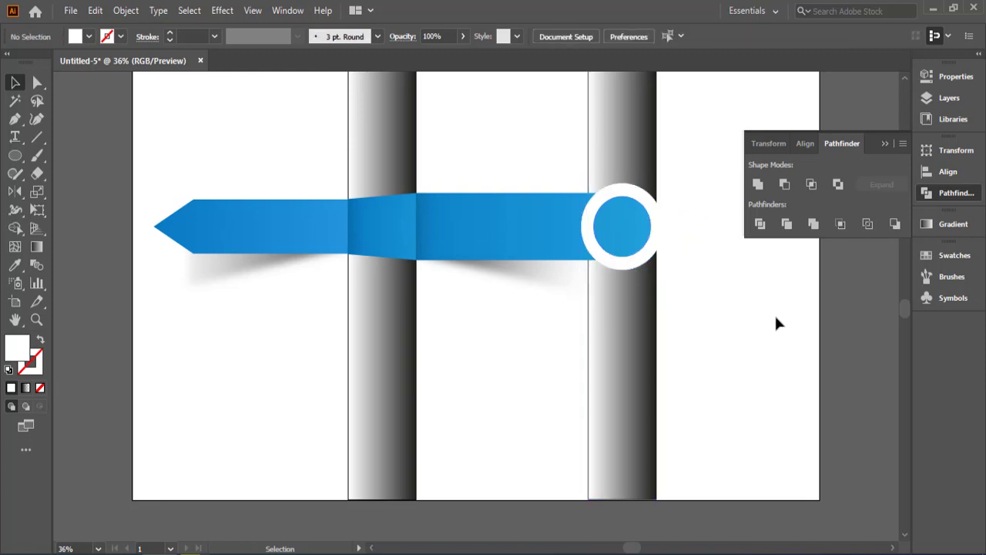
pyautogui.moveTo(664, 183); pyautogui.dragTo(655, 194)
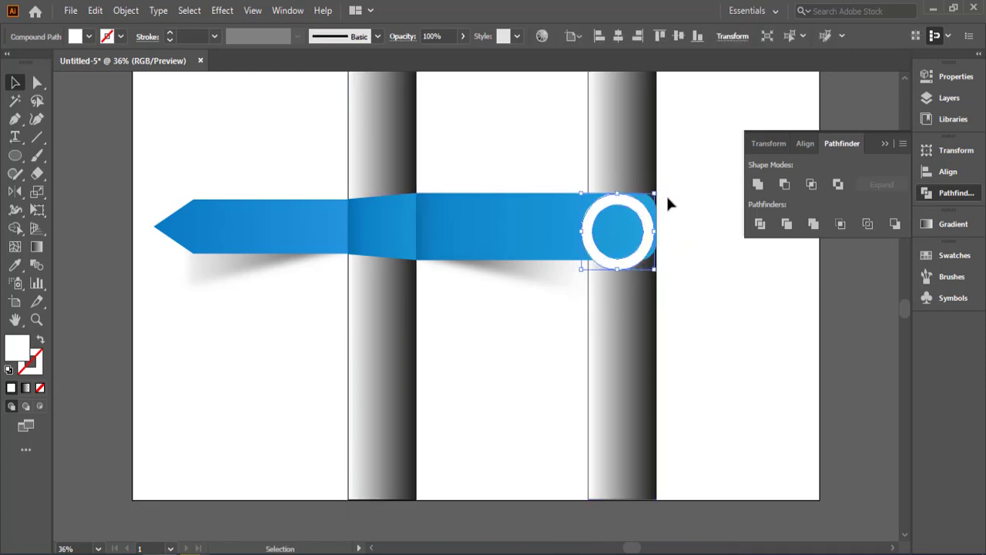
# Step: Nudge the white ring right and up until it is vertically centred on the ribbon and covers its rounded end
pyautogui.press('Right')
pyautogui.press('Right')
pyautogui.press('Right')
pyautogui.press('Right')
pyautogui.press('Right')
pyautogui.press('Right')
pyautogui.press('Right')
pyautogui.press('Right')
pyautogui.press('Right')
pyautogui.press('Right')
pyautogui.press('Right')
pyautogui.press('Right')
pyautogui.press('Right')
pyautogui.press('Right')
pyautogui.press('Right')
pyautogui.press('Right')
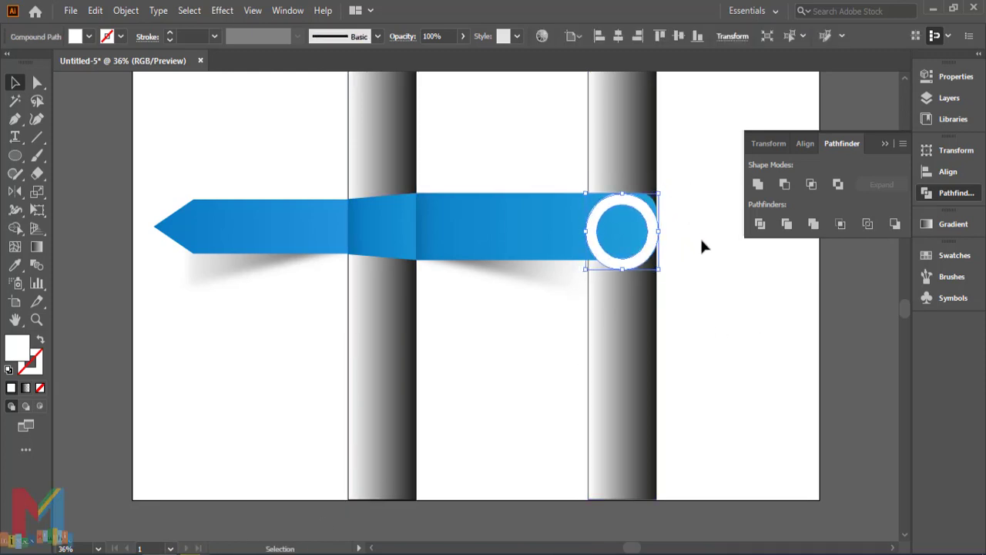
pyautogui.press('Up')
pyautogui.press('Up')
pyautogui.press('Up')
pyautogui.press('Up')
pyautogui.press('Up')
pyautogui.press('Up')
pyautogui.press('Up')
pyautogui.press('Up')
pyautogui.press('Up')
pyautogui.press('Up')
pyautogui.press('Up')
pyautogui.press('Up')
pyautogui.press('Up')
pyautogui.press('Up')
pyautogui.press('Up')
pyautogui.press('Right')
pyautogui.press('Right')
pyautogui.press('Right')
pyautogui.press('Right')
pyautogui.press('Right')
pyautogui.press('Right')
pyautogui.press('Right')
pyautogui.press('Right')
pyautogui.press('Right')
pyautogui.press('Right')
pyautogui.press('Right')
pyautogui.press('Right')
pyautogui.press('Right')
pyautogui.press('Right')
pyautogui.press('Right')
pyautogui.press('Right')
pyautogui.press('Right')
pyautogui.press('Right')
pyautogui.press('Right')
pyautogui.press('Right')
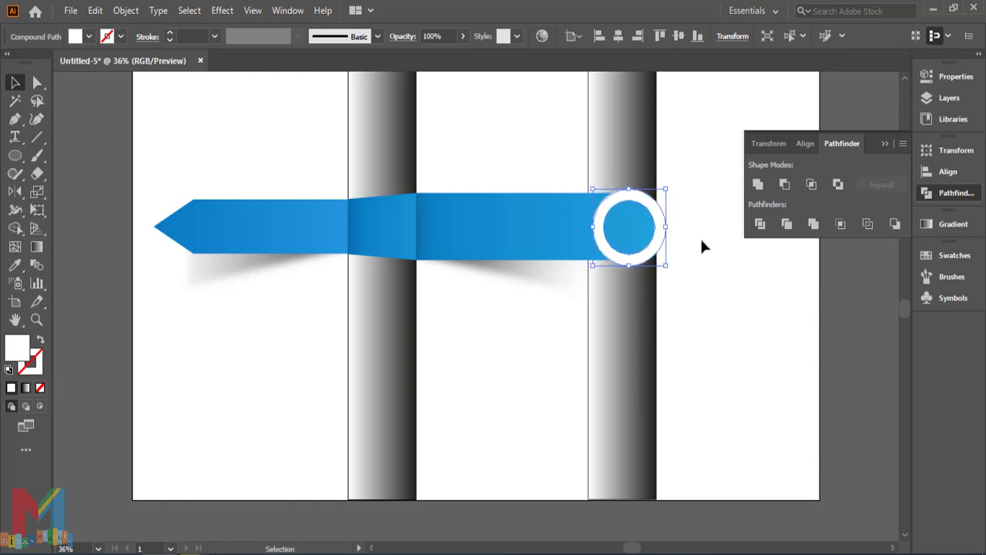
pyautogui.press('Right')
pyautogui.press('Right')
pyautogui.press('Right')
pyautogui.press('Right')
pyautogui.press('Right')
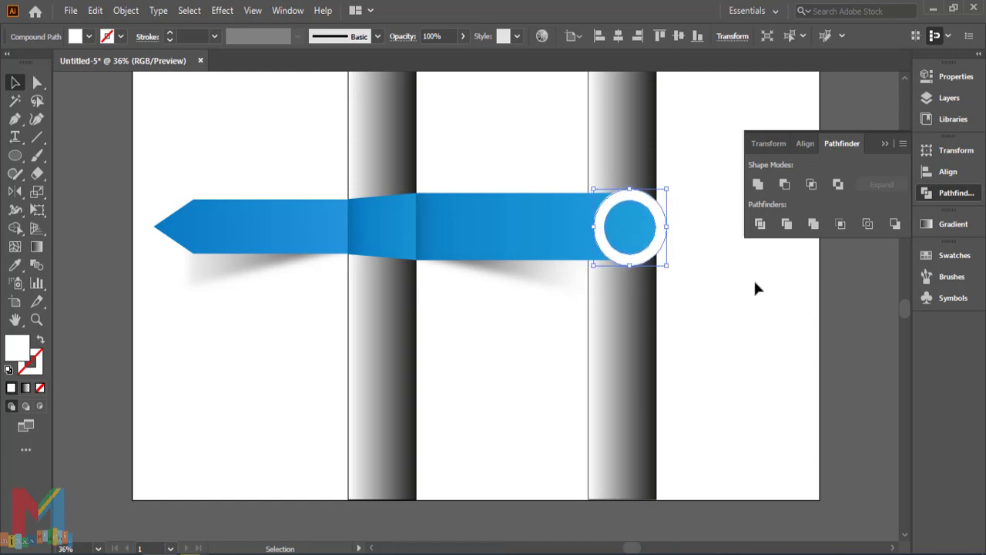
pyautogui.click(711, 301)
pyautogui.click(633, 260)
pyautogui.click(883, 143)
pyautogui.click(758, 289)
# Step: Delete both vertical gradient columns behind the ribbon
pyautogui.moveTo(738, 327)
pyautogui.mouseDown()
pyautogui.moveTo(523, 416)
pyautogui.moveTo(397, 431)
pyautogui.mouseUp()
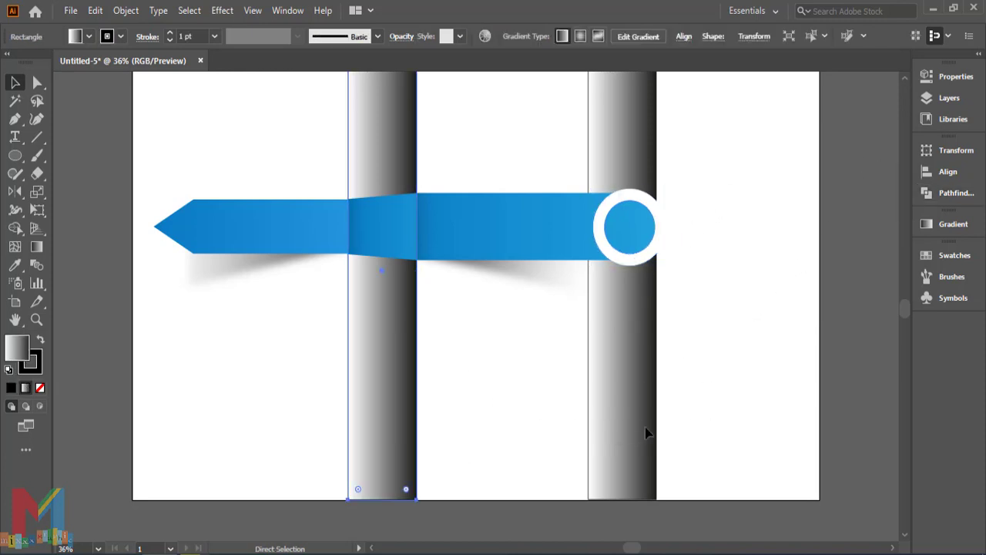
pyautogui.click(644, 430)
pyautogui.moveTo(722, 374); pyautogui.dragTo(309, 490)
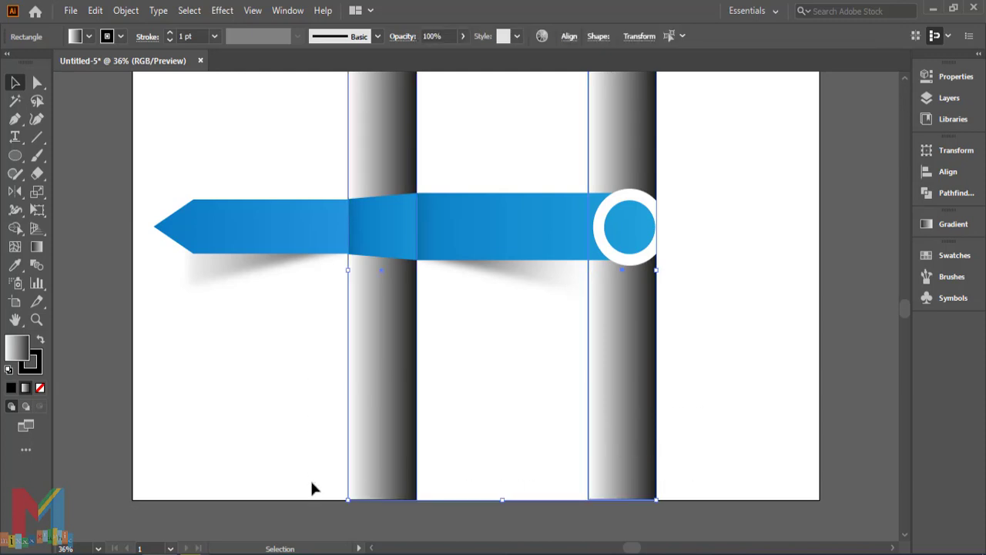
pyautogui.press('Delete')
pyautogui.scroll(1, 313, 488)
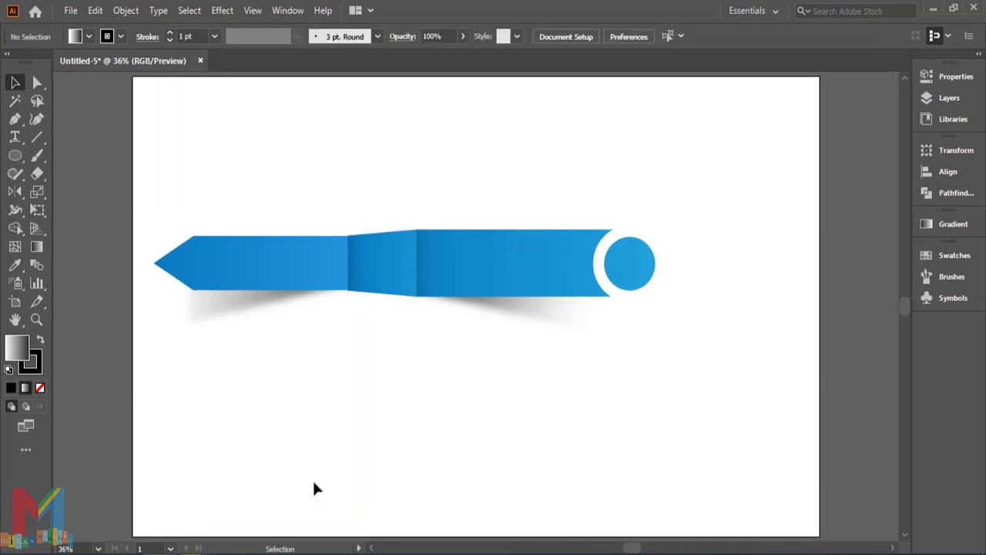
# Step: Move the complete ribbon with its ring and shadows right and slightly up towards the artboard's centre
pyautogui.moveTo(724, 204); pyautogui.dragTo(279, 346)
pyautogui.moveTo(283, 294); pyautogui.dragTo(360, 270)
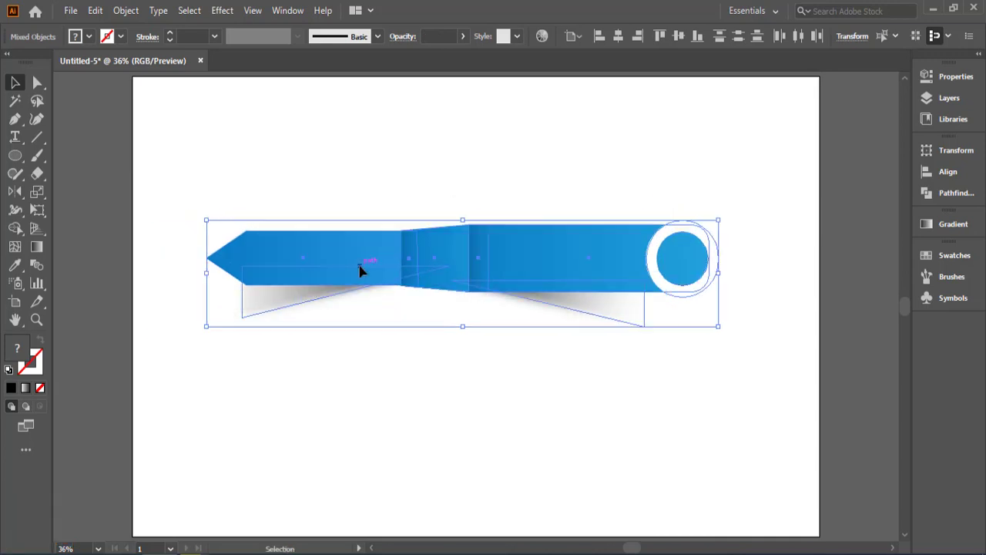
pyautogui.click(414, 386)
# Step: Create copies of the whole ribbon reflected left to right and place one above and one below the original
pyautogui.moveTo(742, 213); pyautogui.dragTo(240, 378)
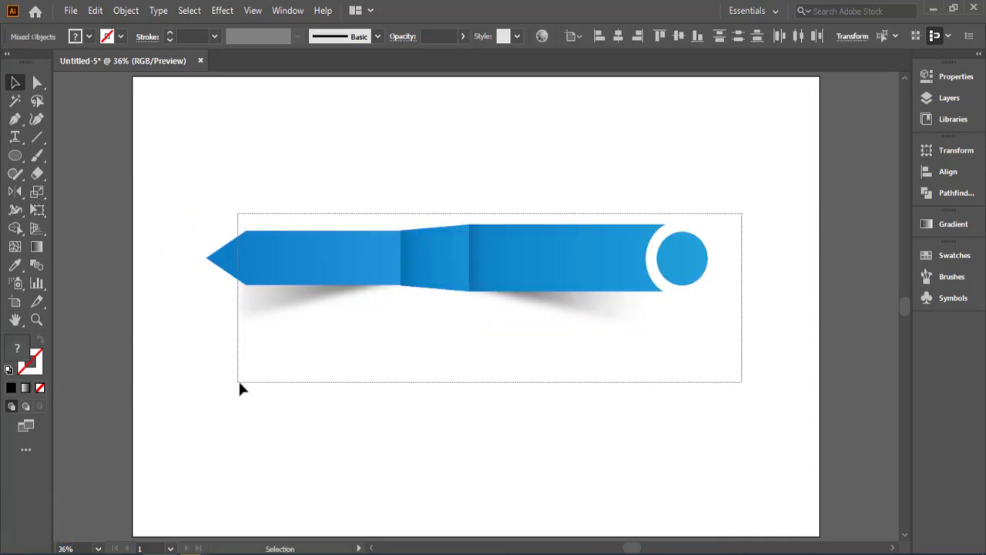
pyautogui.doubleClick(14, 191)
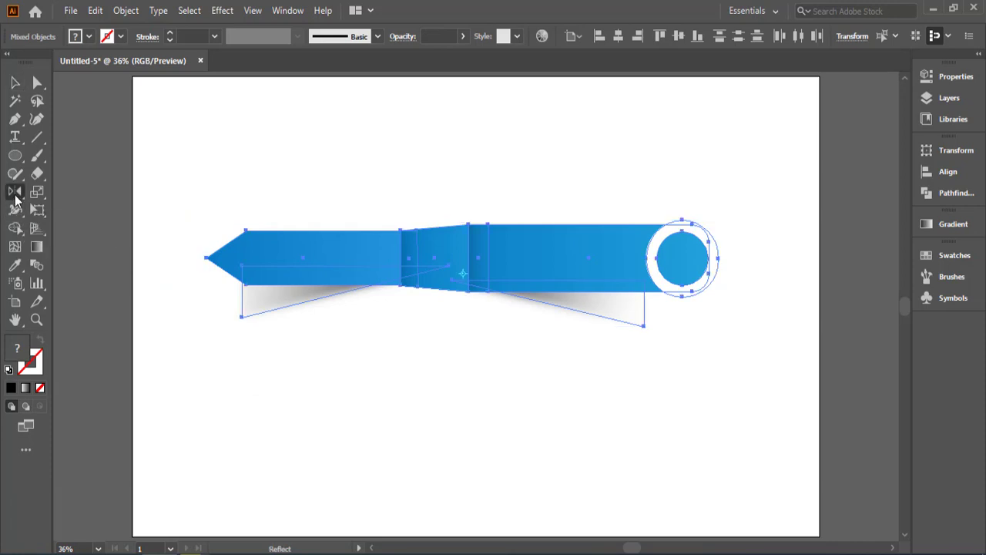
pyautogui.click(429, 377)
pyautogui.press('v')
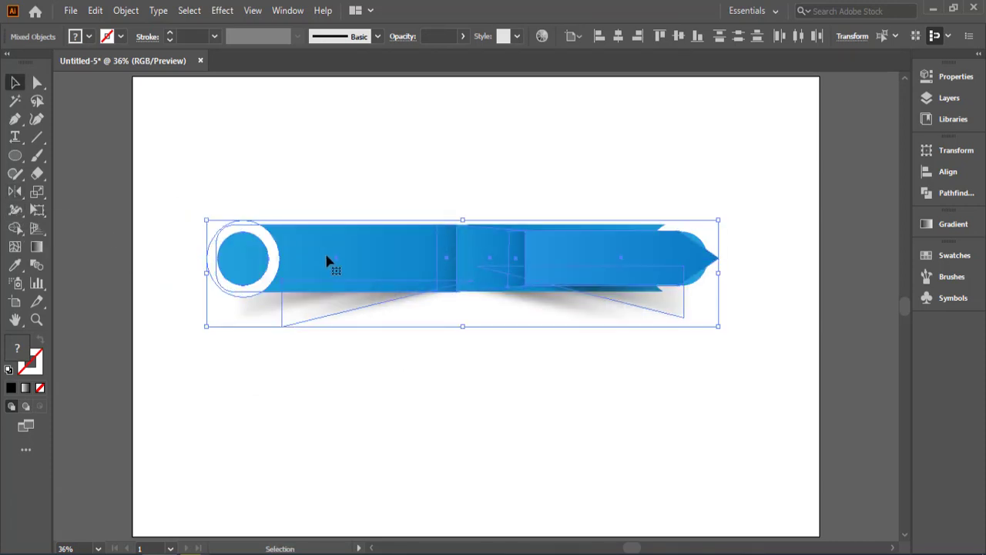
pyautogui.moveTo(325, 260); pyautogui.dragTo(330, 373)
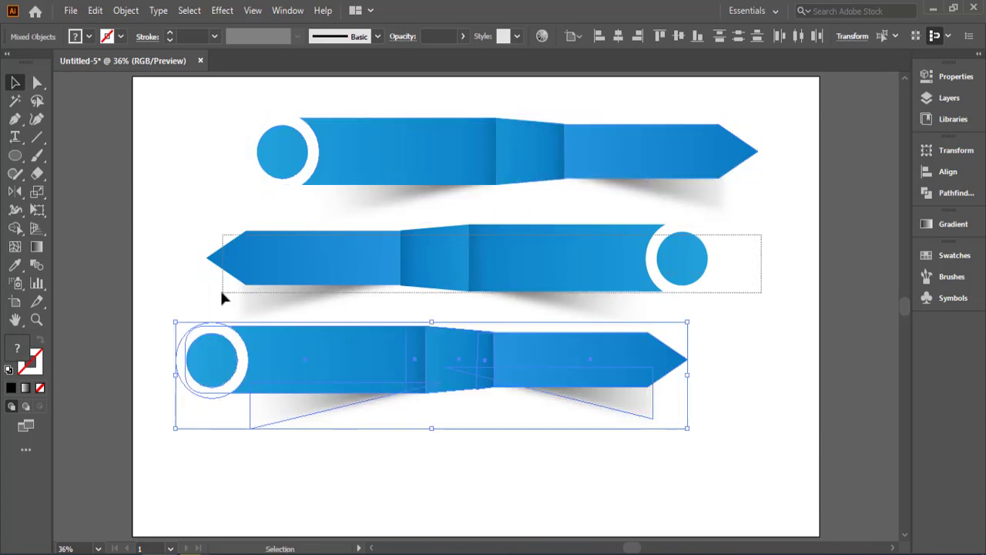
# Step: Group all parts of the middle ribbon
pyautogui.click(306, 280)
pyautogui.rightClick(306, 280)
pyautogui.click(328, 390)
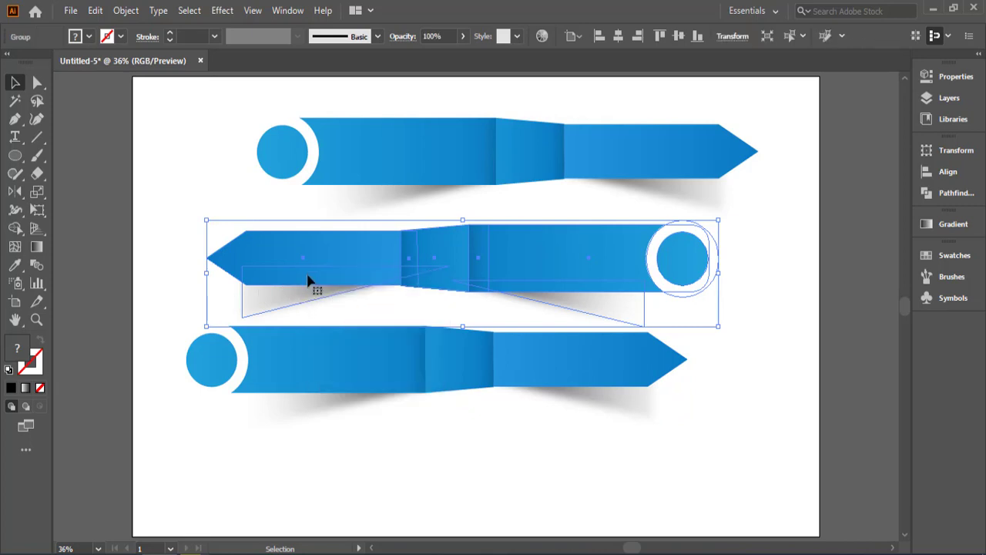
# Step: Place a copy of the grouped second ribbon below the third ribbon and ungroup the copy
pyautogui.moveTo(307, 280); pyautogui.dragTo(338, 483)
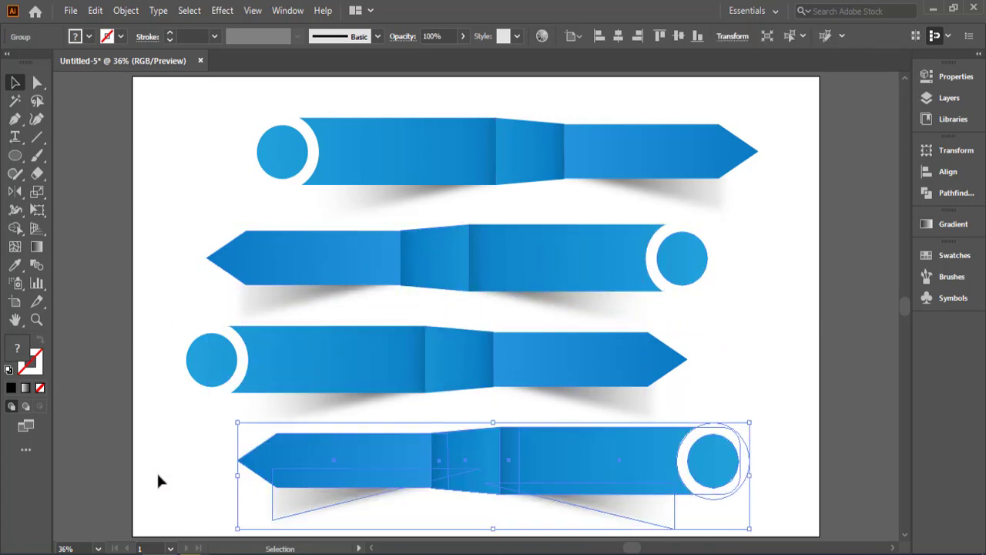
pyautogui.click(101, 373)
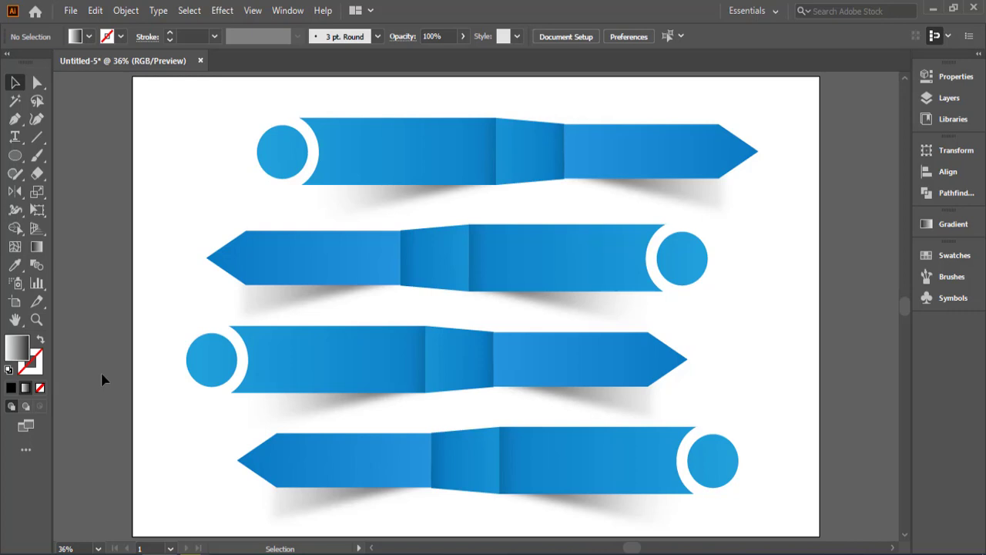
pyautogui.click(330, 456)
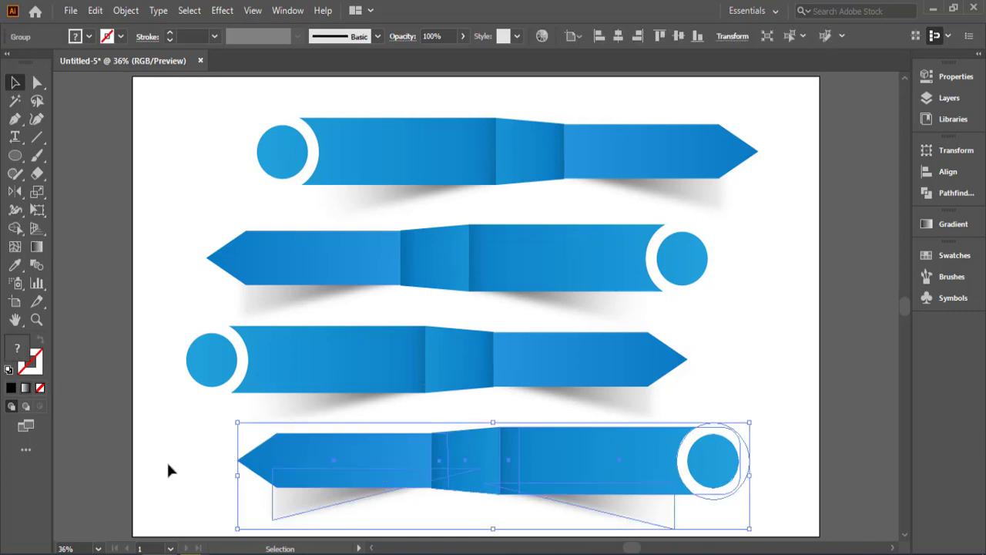
pyautogui.click(167, 466)
pyautogui.rightClick(345, 467)
pyautogui.click(379, 332)
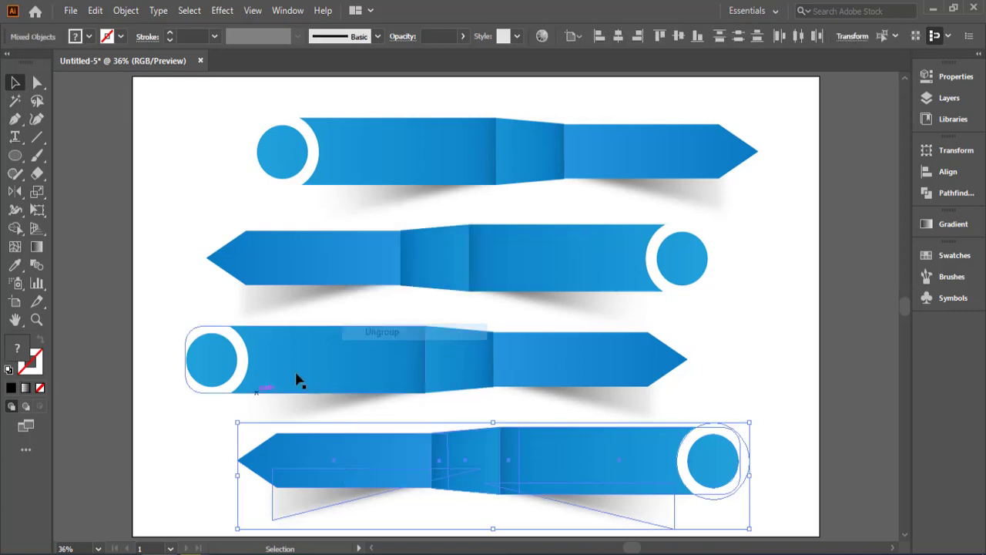
pyautogui.click(146, 440)
# Step: Recolour the bottom ribbon's wide section with a gradient running from orange at the fold to yellow at the circular end
pyautogui.click(613, 463)
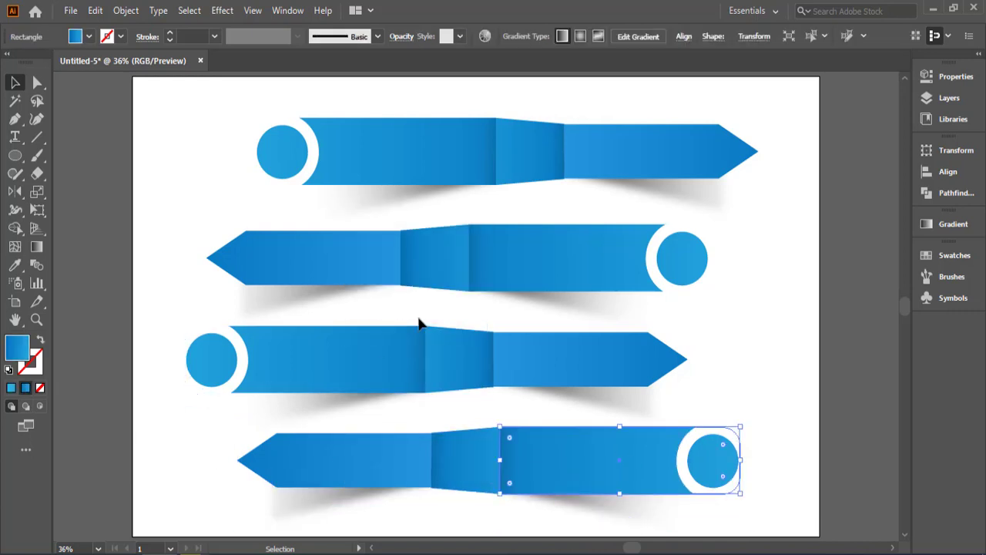
pyautogui.click(948, 224)
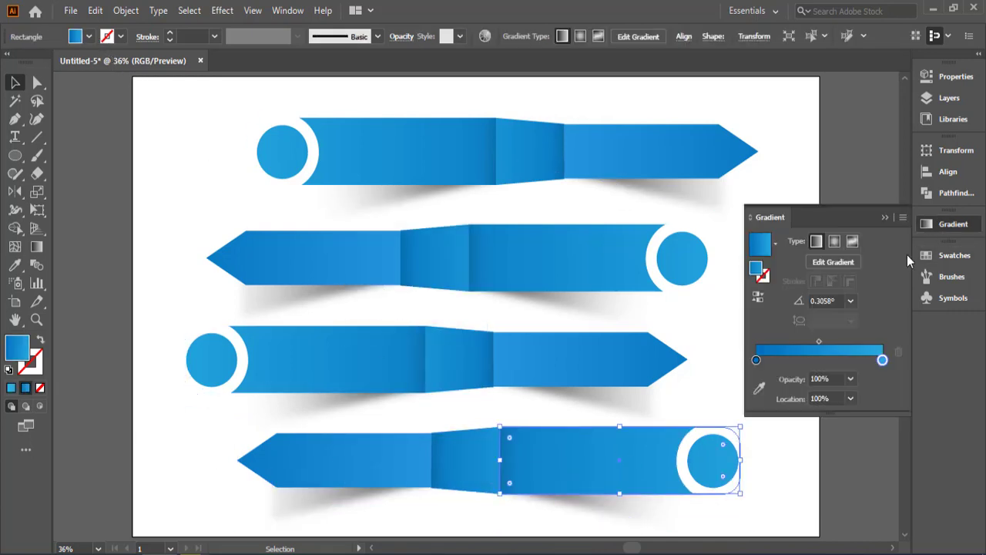
pyautogui.doubleClick(885, 362)
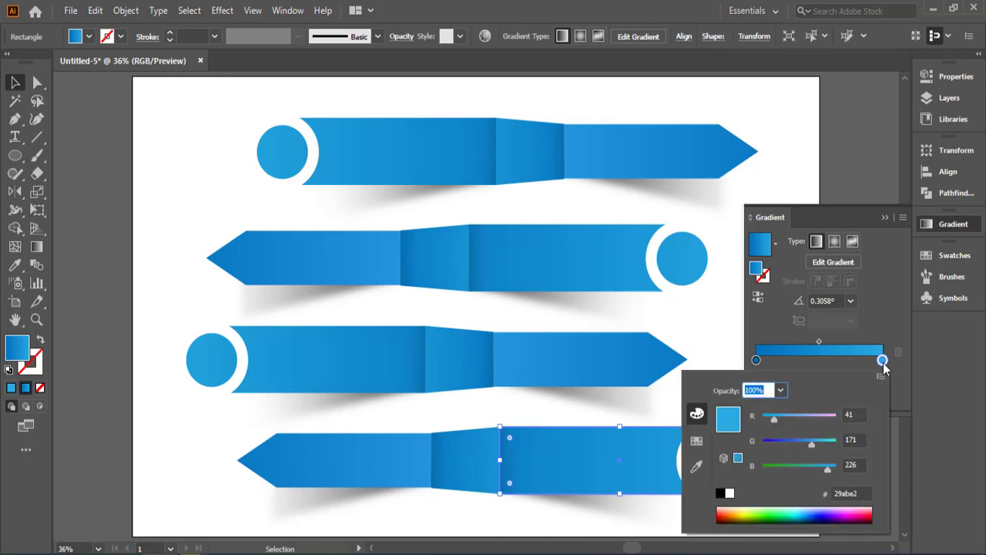
pyautogui.click(696, 440)
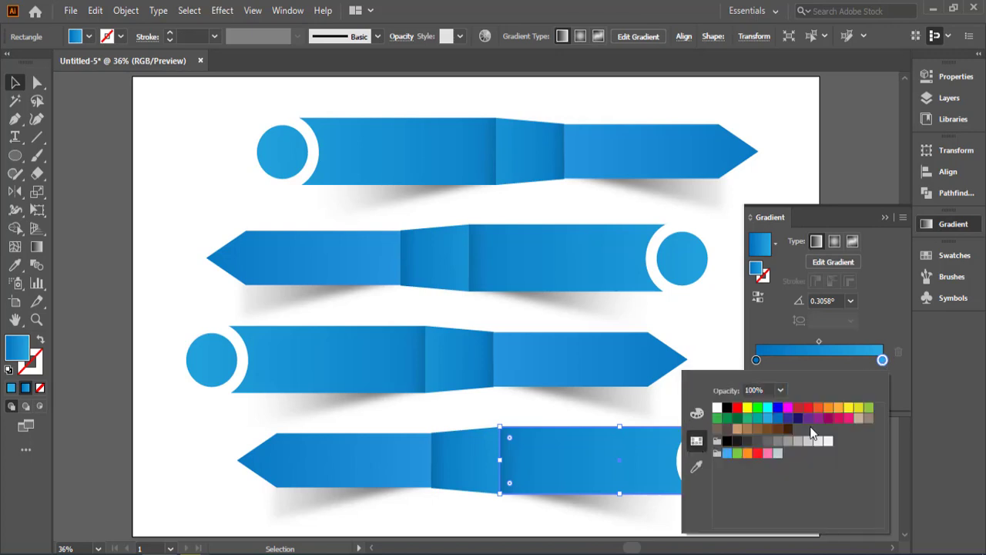
pyautogui.click(850, 416)
pyautogui.press('Escape')
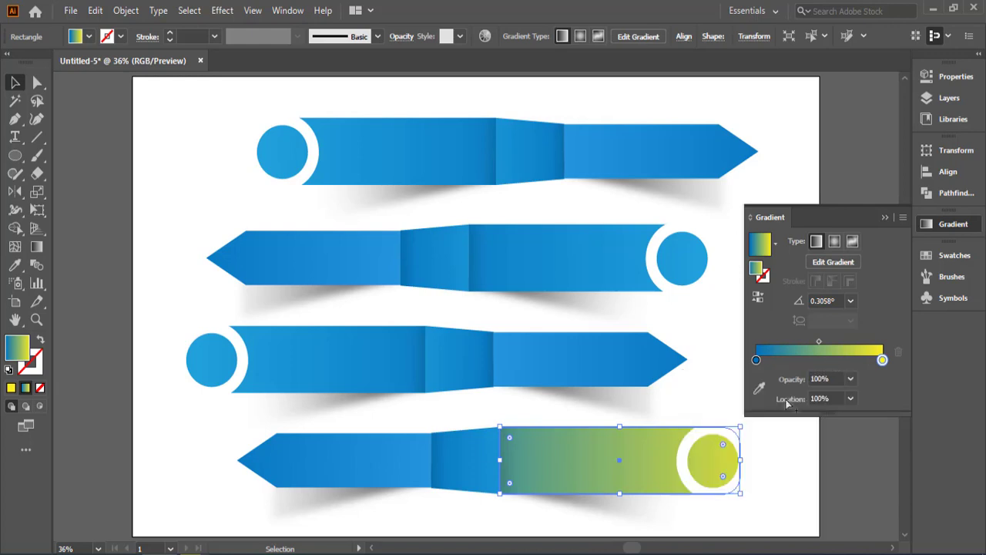
pyautogui.click(756, 359)
pyautogui.doubleClick(755, 359)
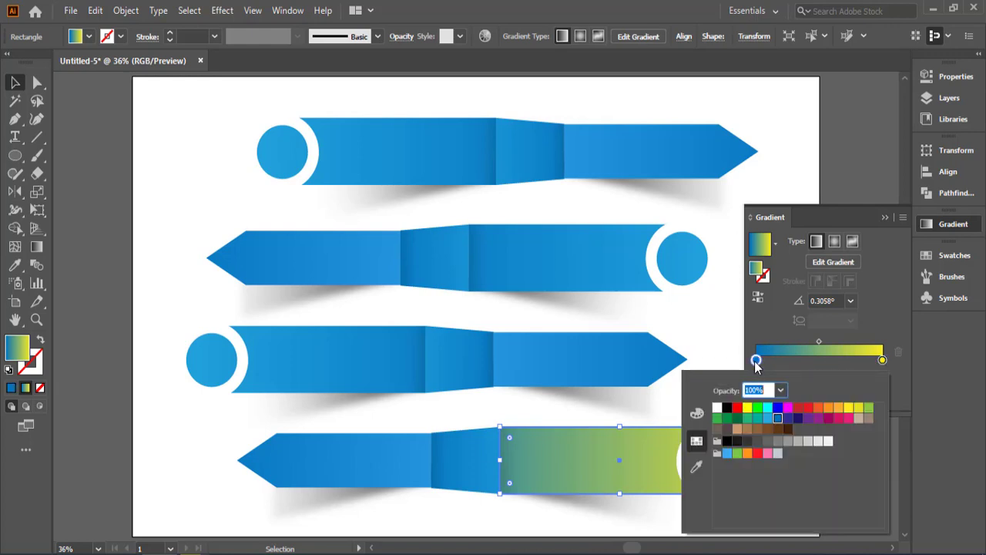
pyautogui.click(815, 408)
pyautogui.press('Escape')
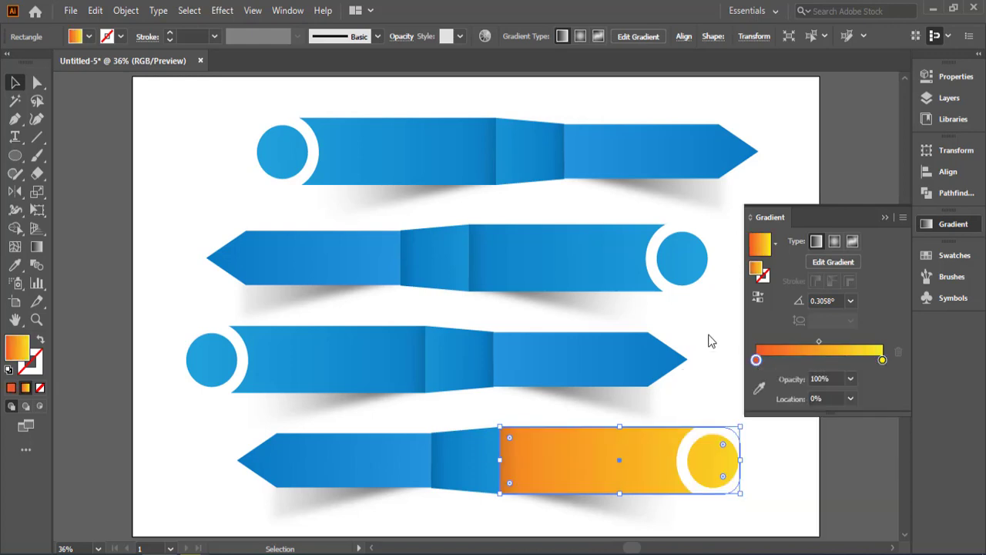
# Step: Copy the orange-to-yellow gradient from the wide section onto the bottom ribbon's fold and pointed section with the Eyedropper
pyautogui.click(493, 462)
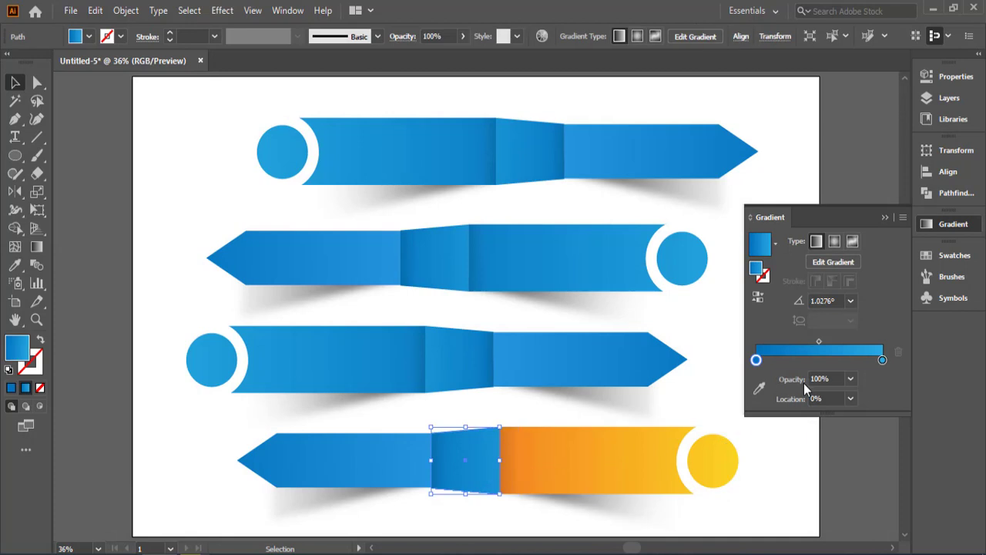
pyautogui.press('i')
pyautogui.click(616, 466)
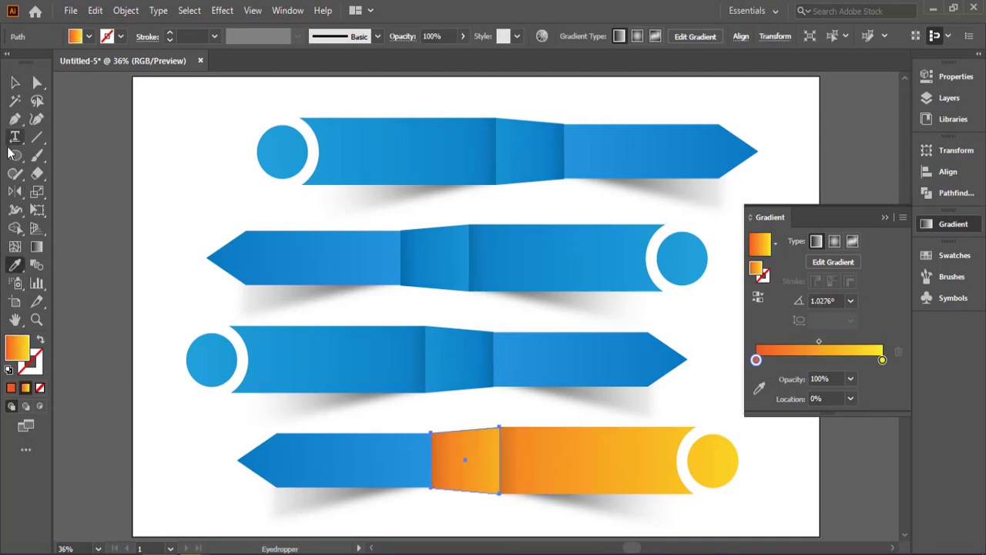
pyautogui.press('v')
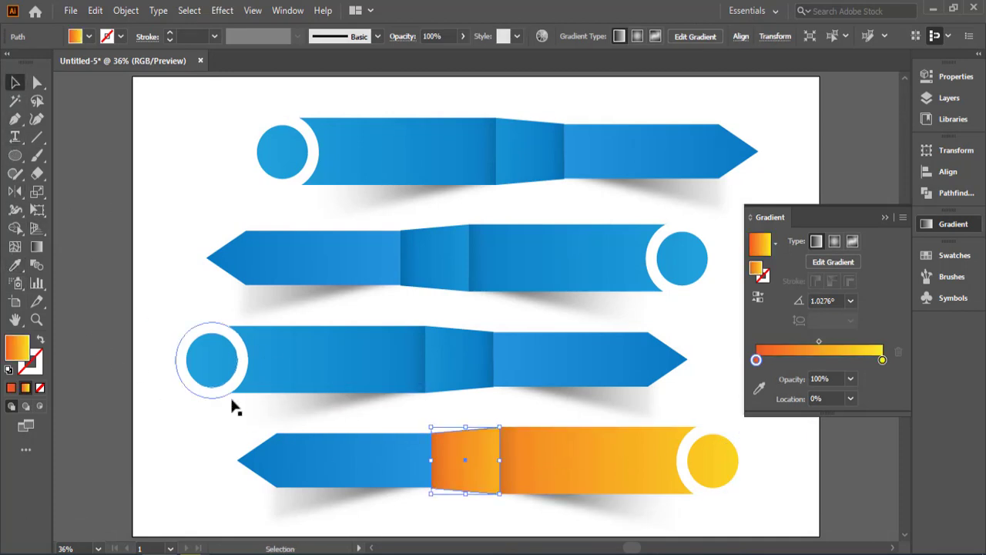
pyautogui.click(368, 474)
pyautogui.press('i')
pyautogui.click(548, 461)
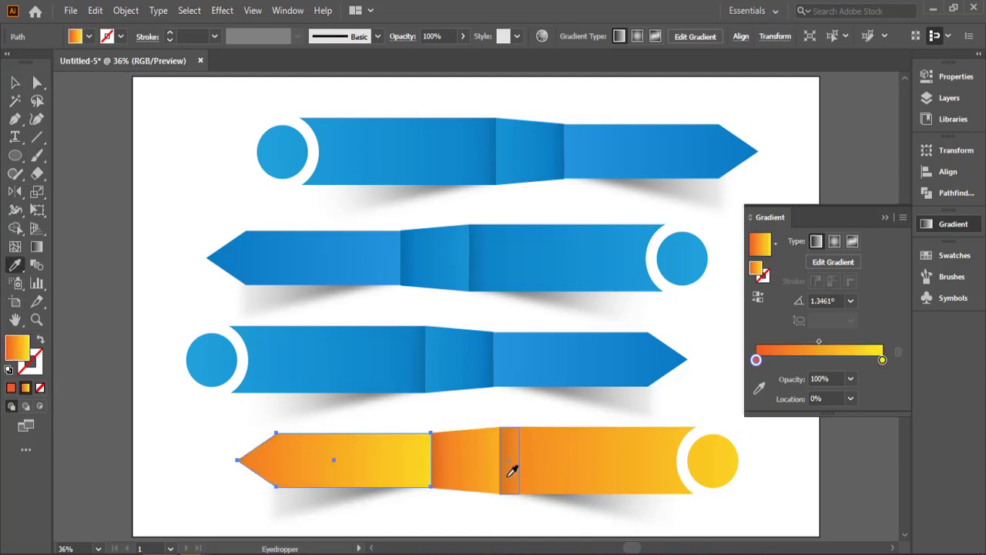
pyautogui.press('v')
pyautogui.click(85, 301)
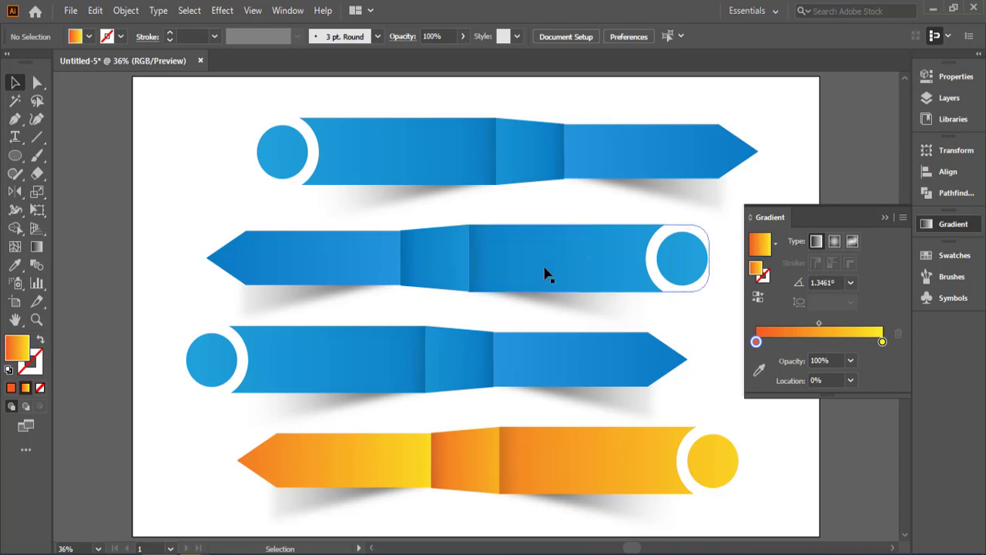
# Step: Examine the blend mode and opacity settings of the narrow shading strip beside the bottom ribbon's fold
pyautogui.click(506, 460)
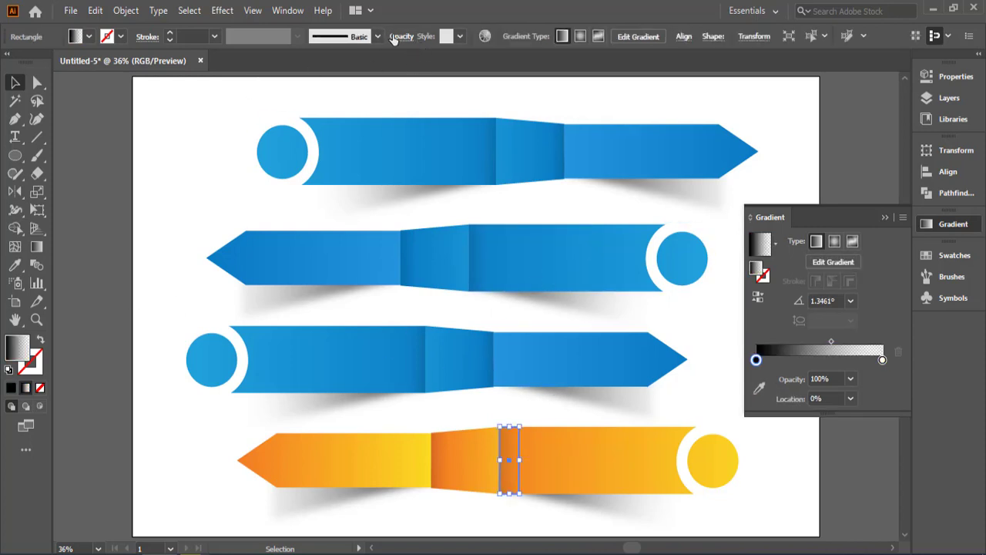
pyautogui.click(394, 37)
pyautogui.click(393, 61)
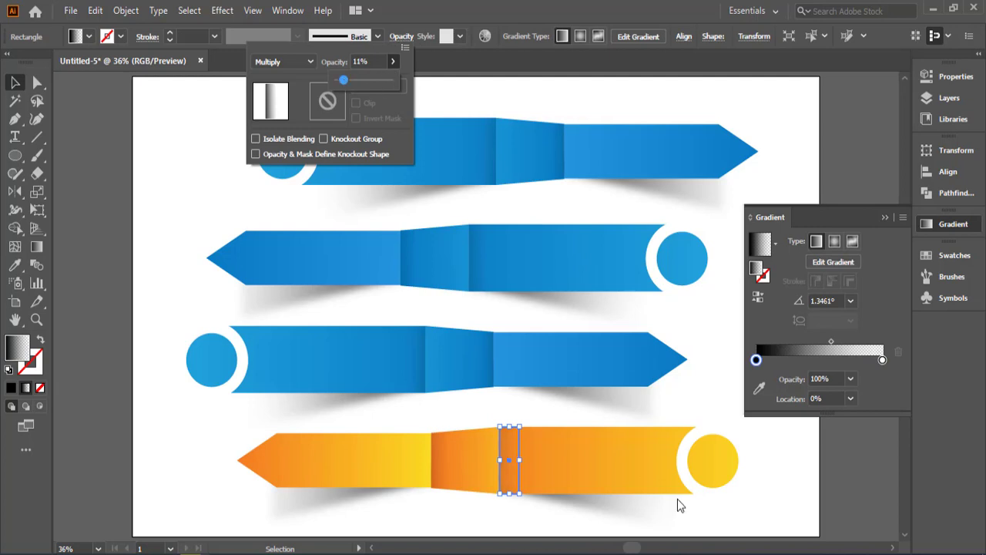
pyautogui.click(737, 513)
pyautogui.click(764, 481)
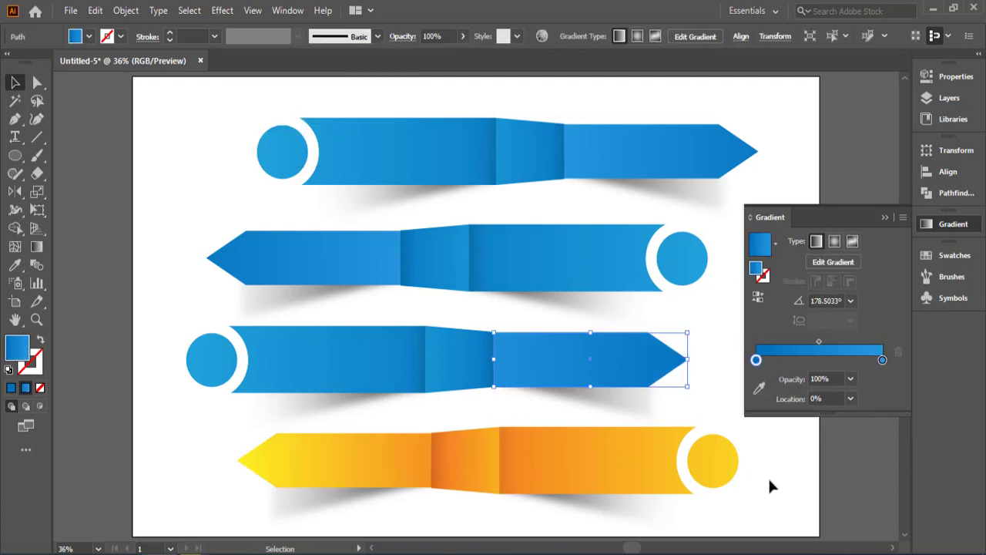
pyautogui.click(768, 476)
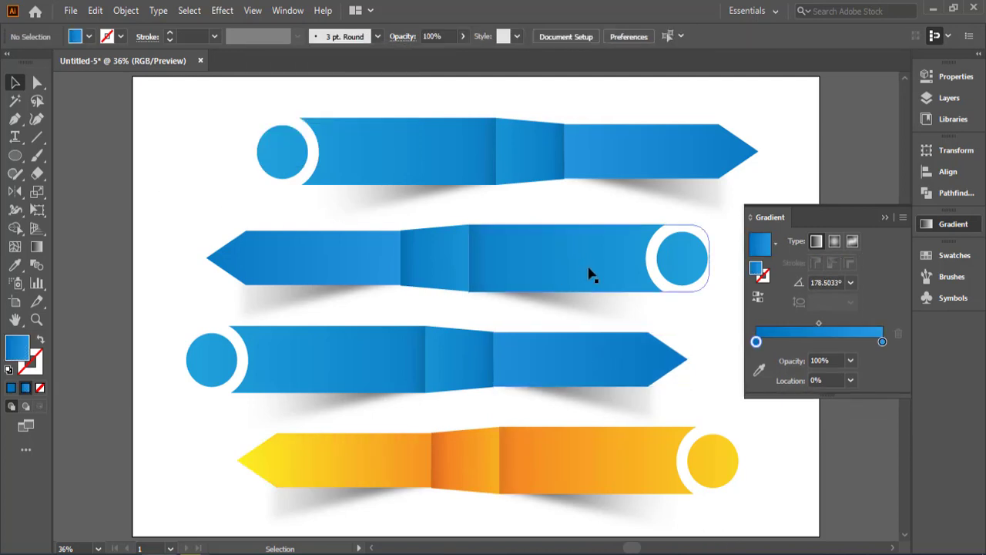
# Step: Ungroup the second ribbon from the top
pyautogui.click(591, 274)
pyautogui.rightClick(591, 267)
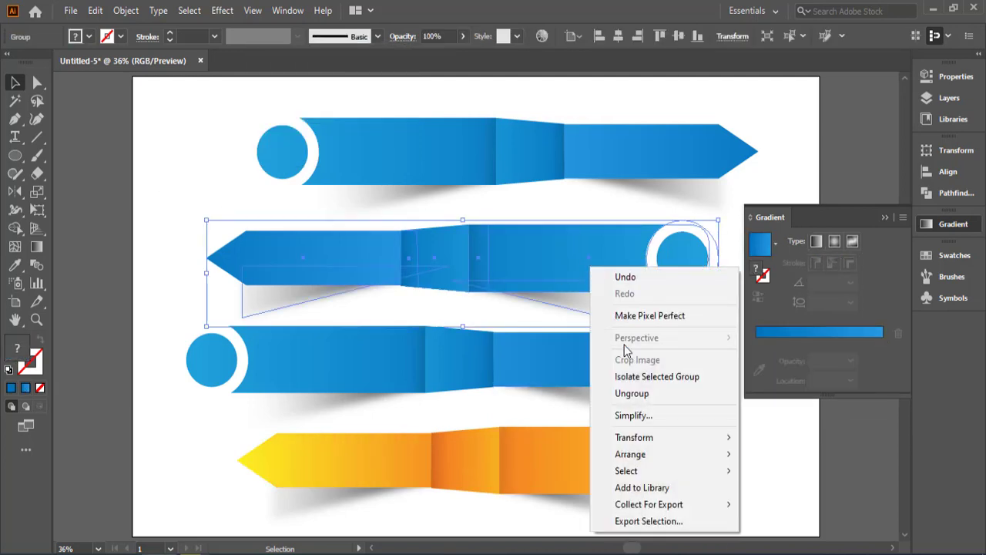
pyautogui.click(634, 393)
# Step: Recolour the second ribbon's wide section with a gradient from violet at the fold to purple at the circular end
pyautogui.click(631, 286)
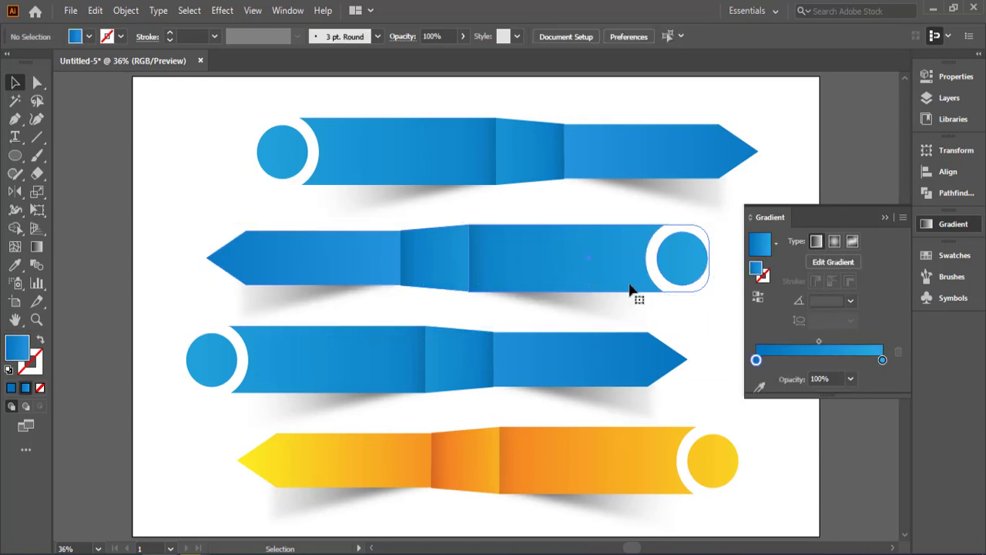
pyautogui.doubleClick(882, 359)
pyautogui.click(818, 419)
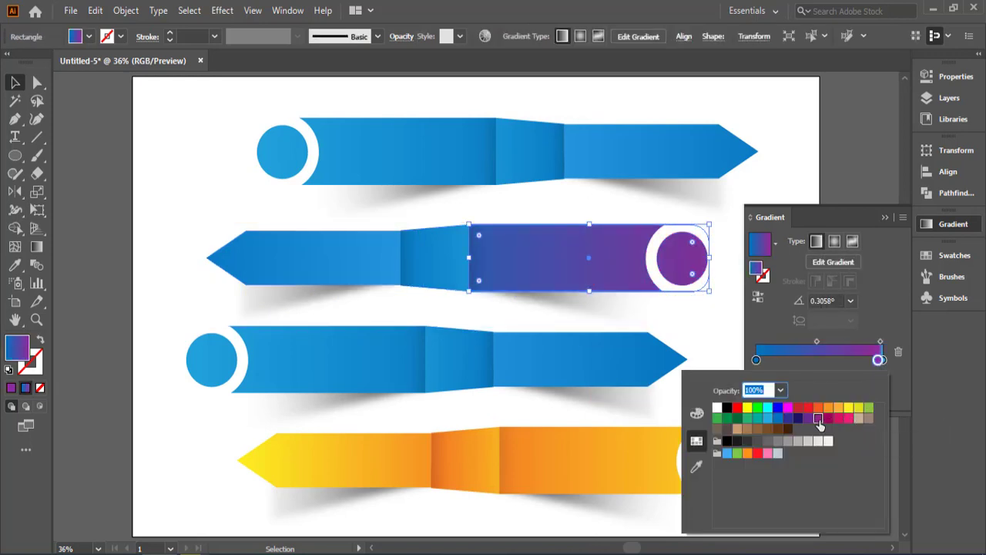
pyautogui.click(760, 365)
pyautogui.doubleClick(760, 365)
pyautogui.click(900, 356)
pyautogui.click(759, 363)
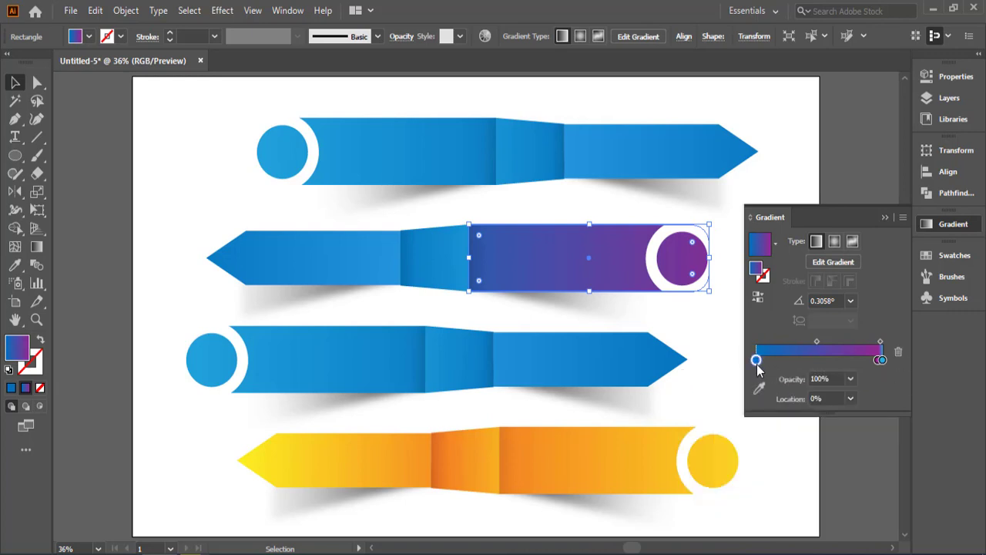
pyautogui.doubleClick(756, 363)
pyautogui.click(807, 419)
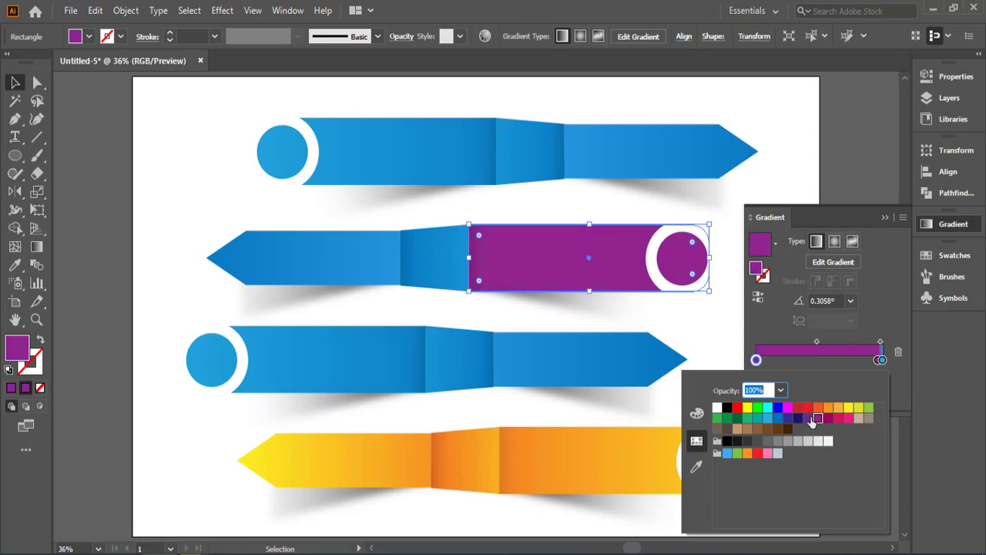
# Step: Darken the violet colour stop at the fold end of the wide section's gradient to a deep violet
pyautogui.doubleClick(24, 348)
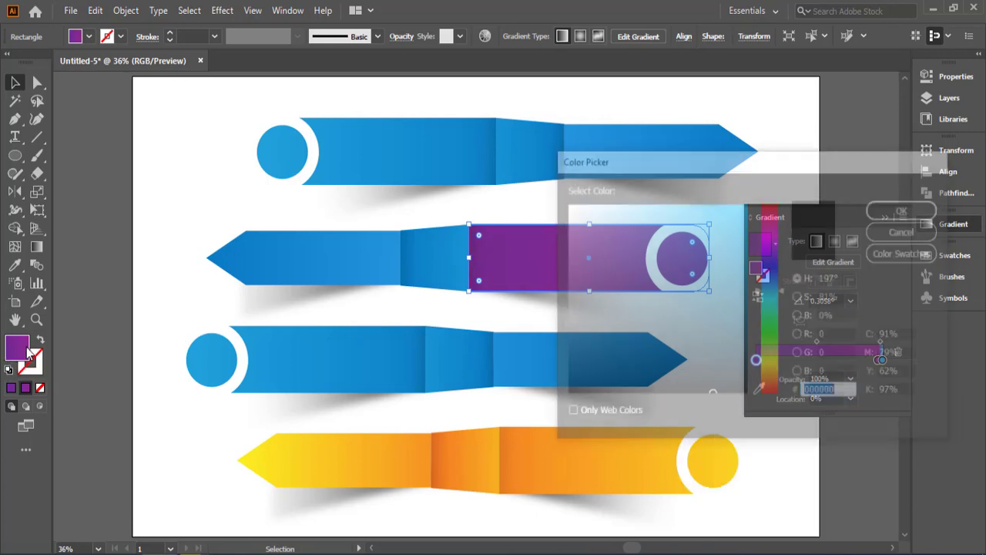
pyautogui.click(915, 235)
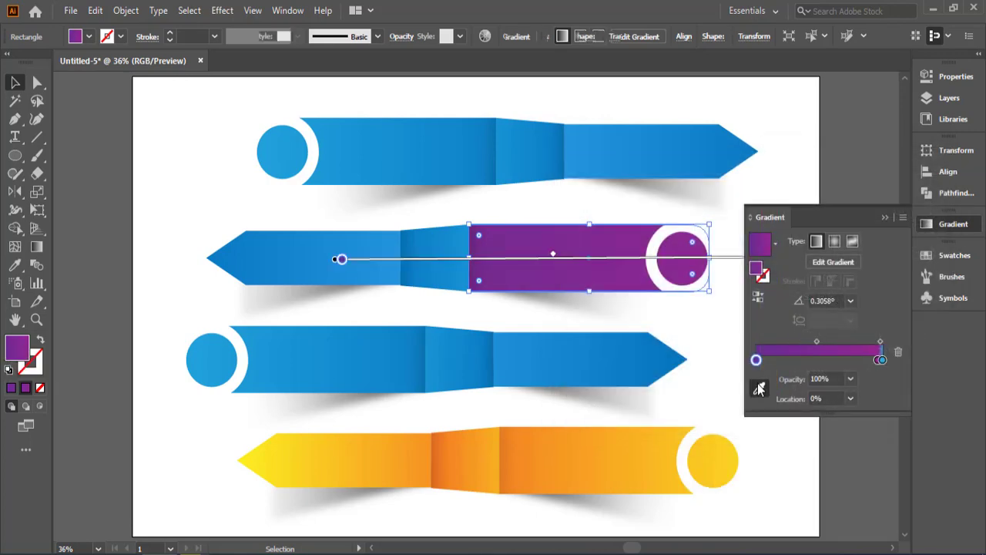
pyautogui.click(759, 379)
pyautogui.doubleClick(755, 343)
pyautogui.click(696, 422)
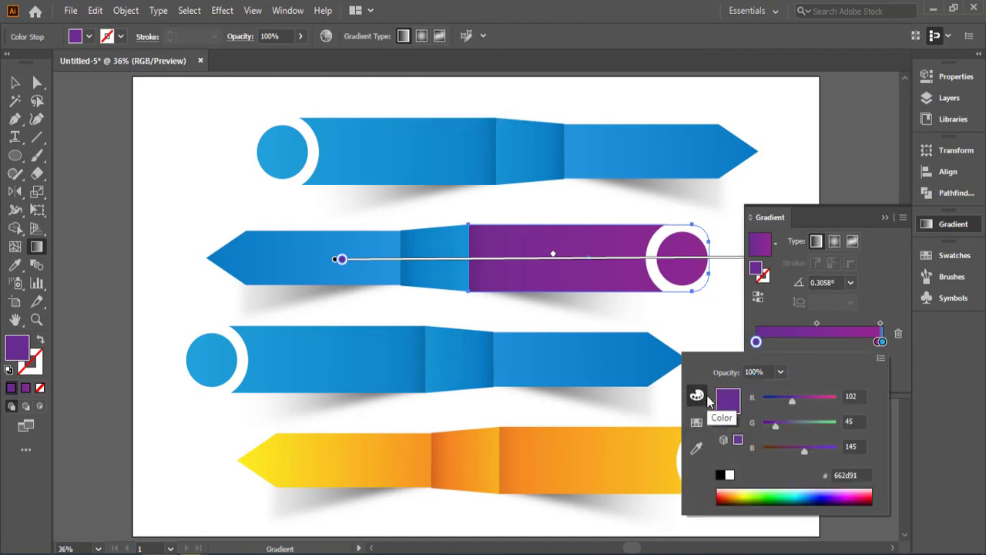
pyautogui.moveTo(806, 456); pyautogui.dragTo(783, 407)
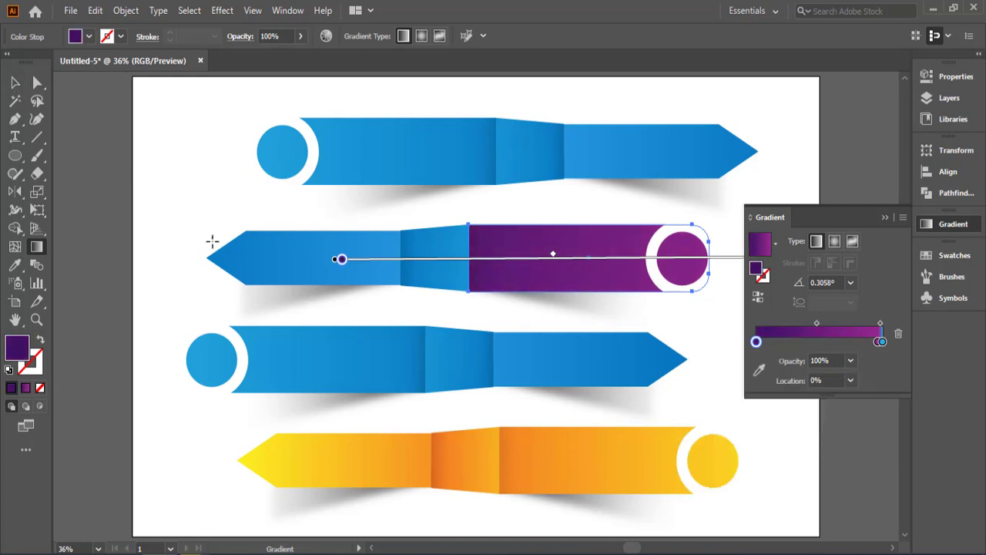
pyautogui.press('v')
pyautogui.click(275, 216)
# Step: Copy the purple gradient from the wide section onto the second ribbon's fold and pointed section with the Eyedropper
pyautogui.click(429, 265)
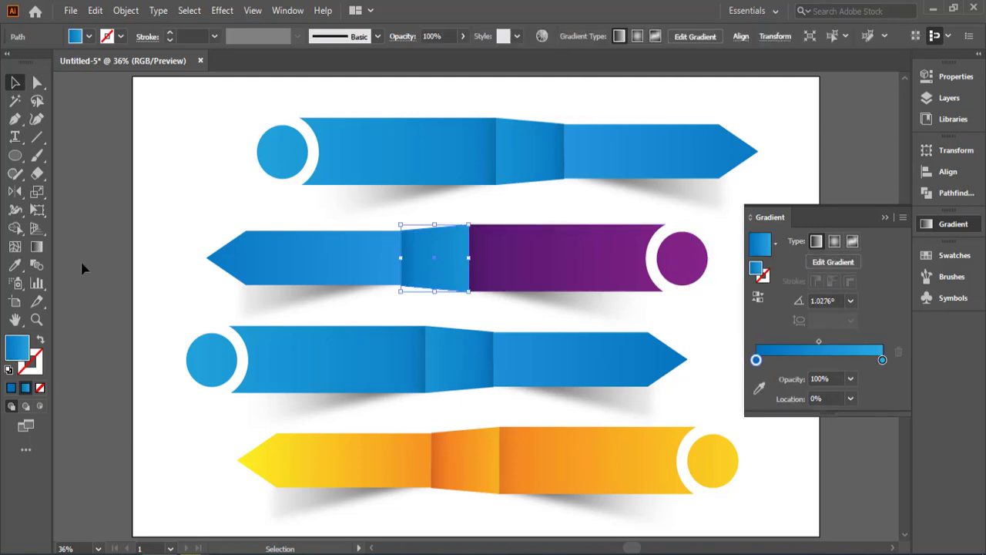
pyautogui.click(14, 264)
pyautogui.click(587, 266)
pyautogui.click(15, 82)
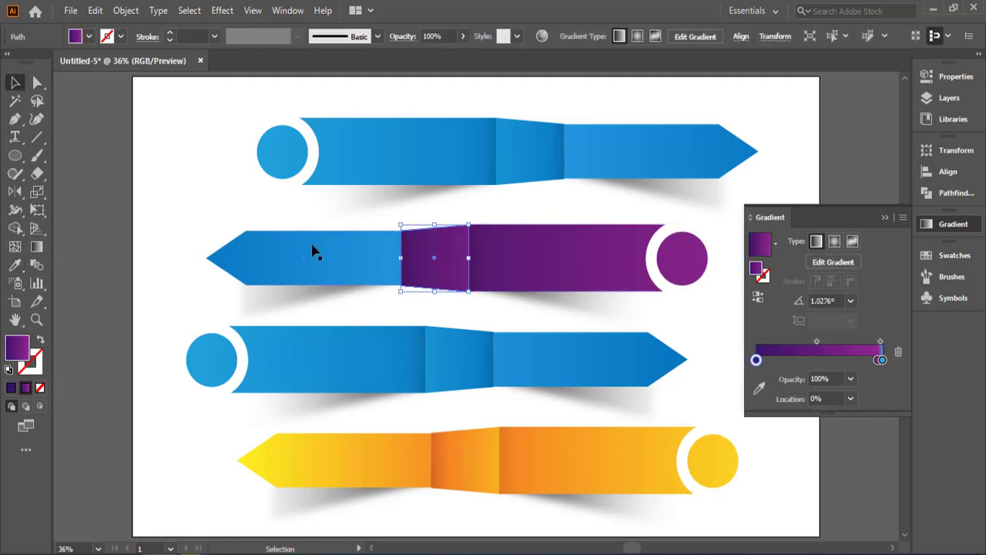
pyautogui.click(314, 253)
pyautogui.click(17, 266)
pyautogui.click(616, 245)
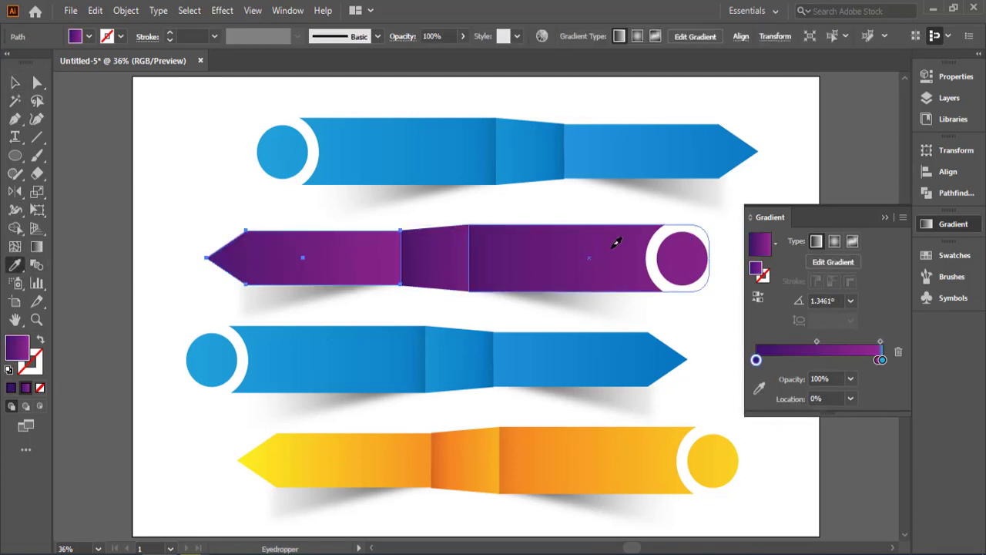
pyautogui.click(14, 82)
pyautogui.click(104, 158)
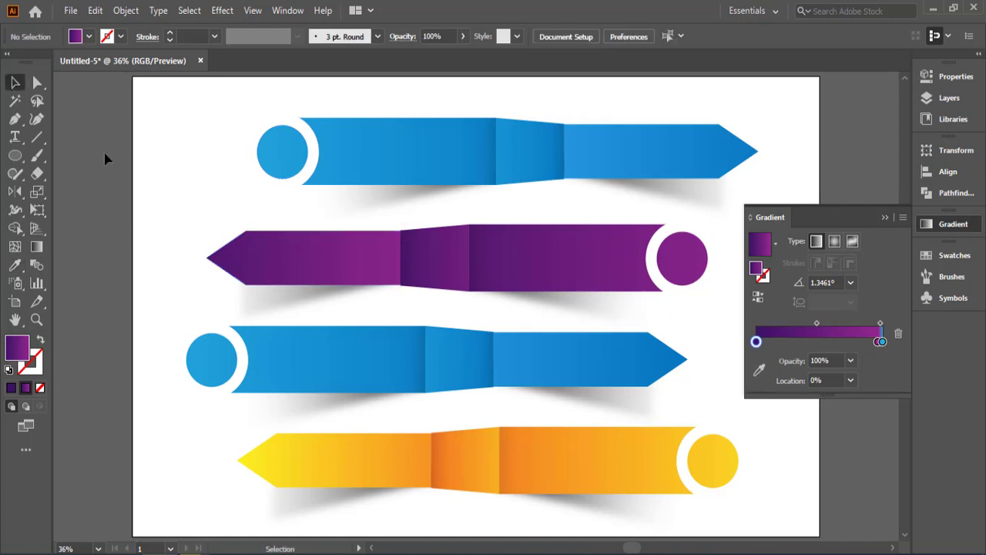
# Step: Stretch the pointed section's purple gradient from just outside the second ribbon's tip into its wide section
pyautogui.click(344, 276)
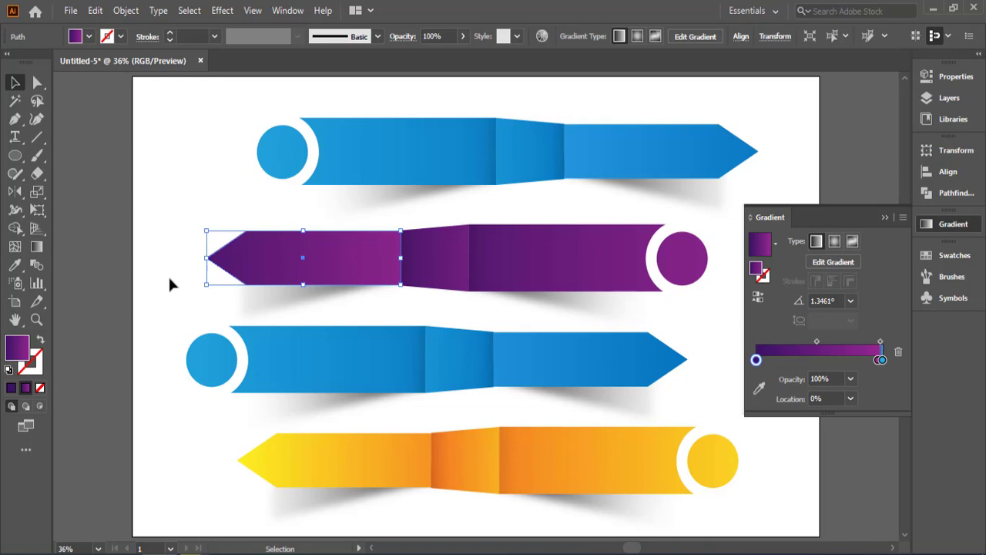
pyautogui.click(36, 246)
pyautogui.moveTo(176, 253); pyautogui.dragTo(547, 264)
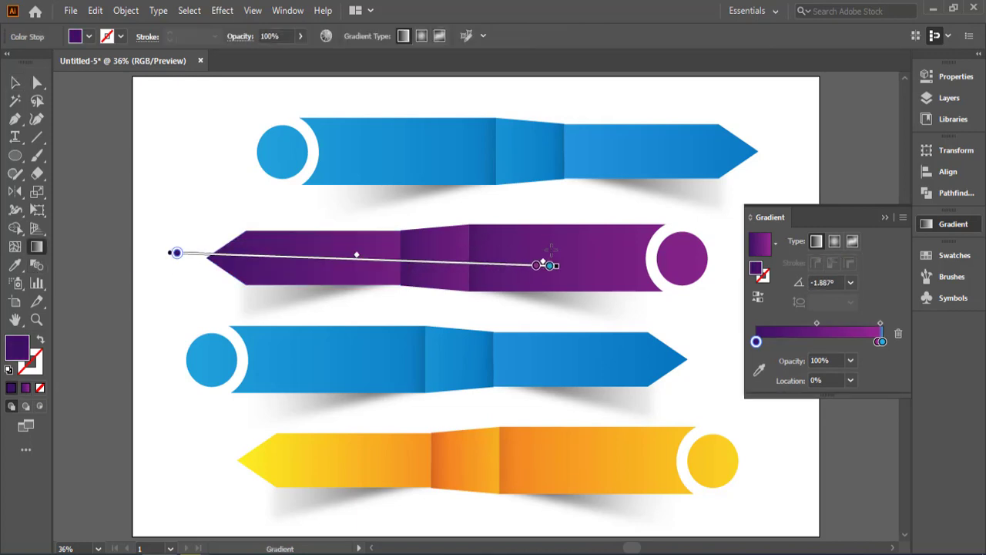
# Step: Redraw the blue gradient on the third ribbon's pointed section so it runs from dark blue inside the wide section to light blue at the tip
pyautogui.click(14, 82)
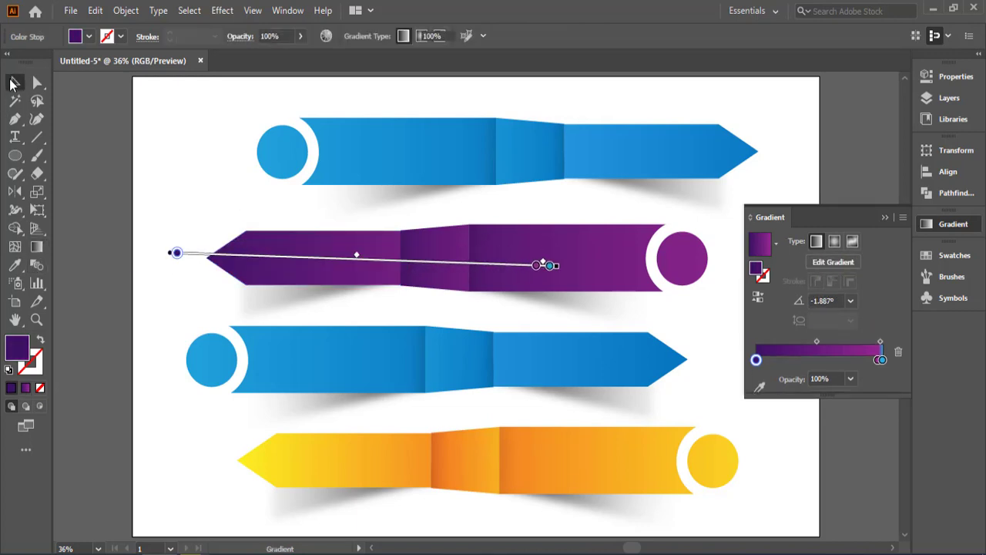
pyautogui.click(466, 524)
pyautogui.click(538, 375)
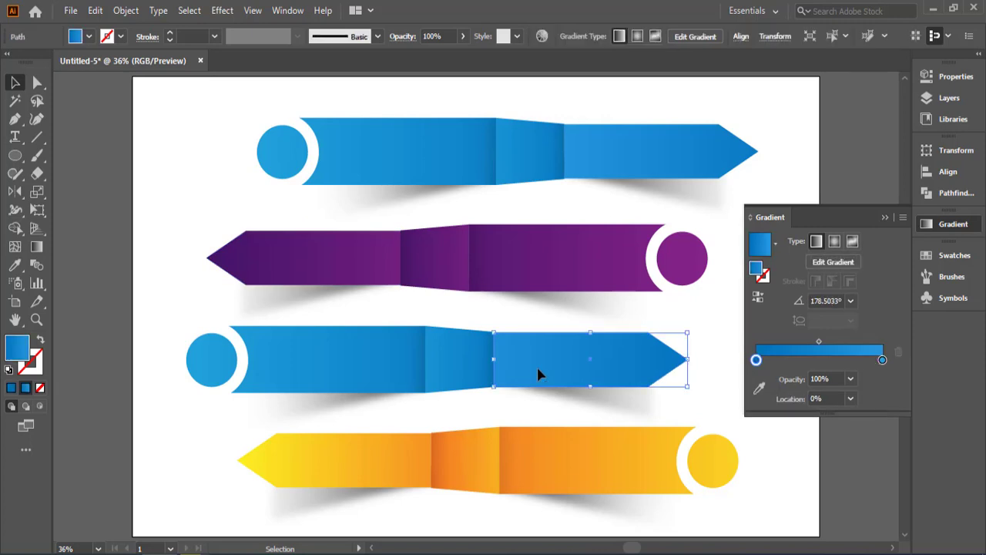
pyautogui.click(37, 248)
pyautogui.moveTo(694, 381); pyautogui.dragTo(322, 378)
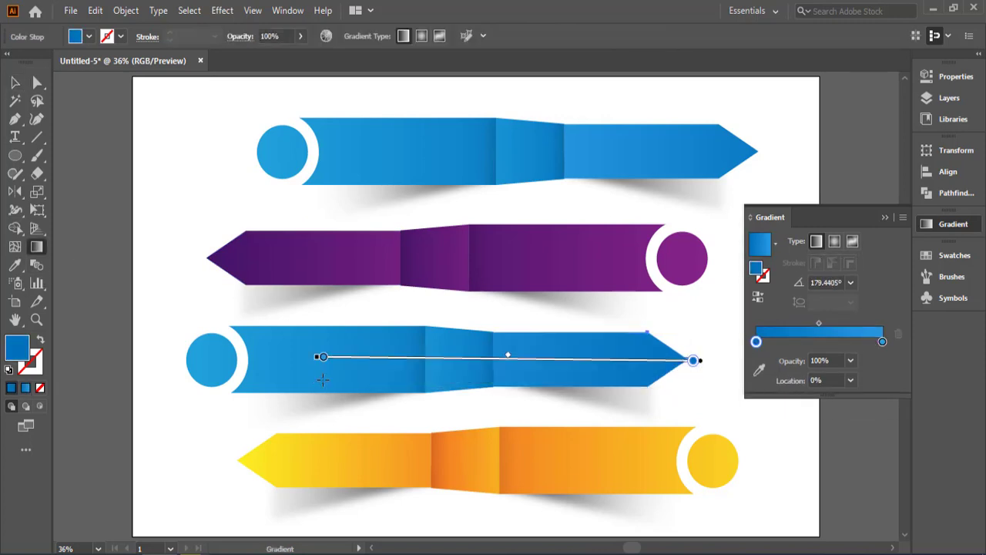
pyautogui.moveTo(383, 362); pyautogui.dragTo(686, 372)
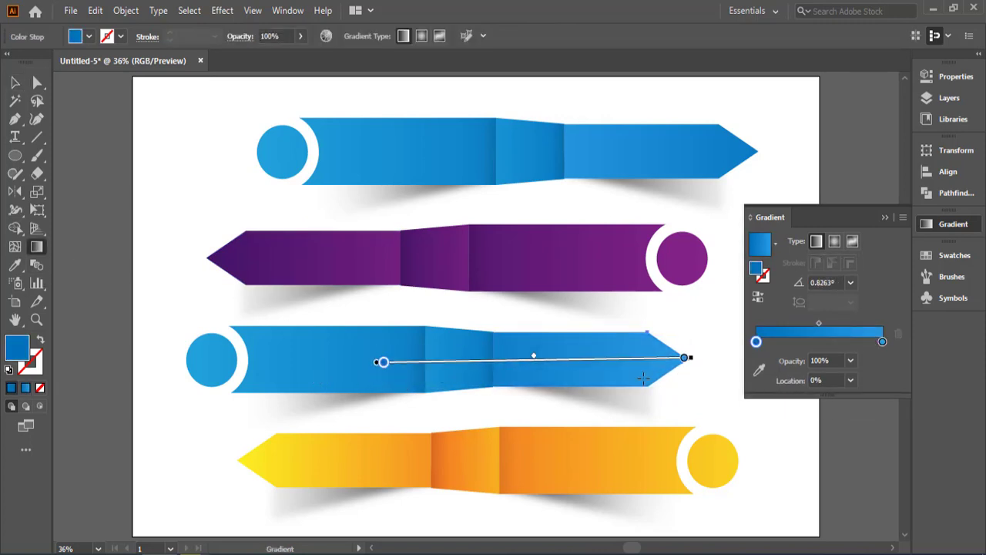
pyautogui.press('v')
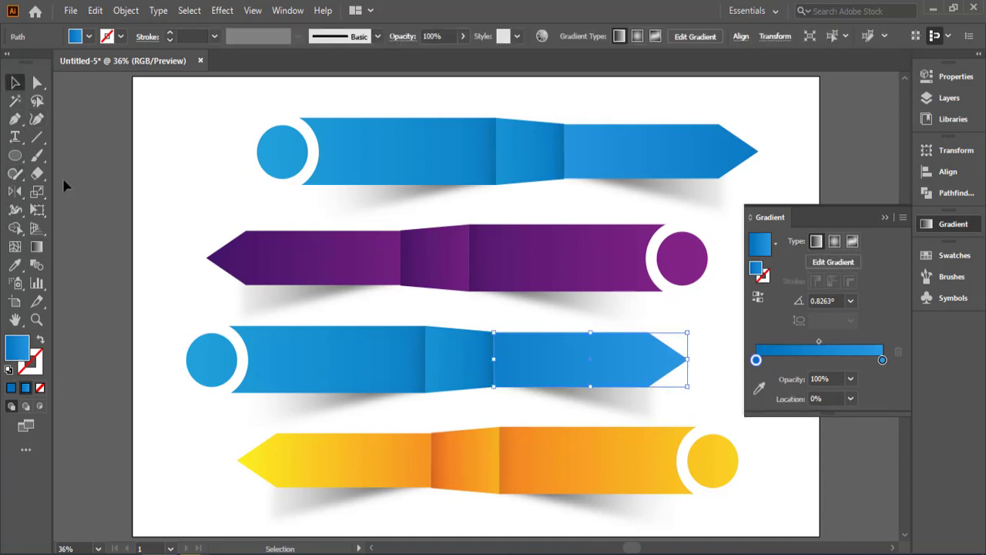
pyautogui.click(124, 238)
# Step: Recolour the top ribbon's wide section with a gradient from crimson red at the fold to orange-red at the circular end
pyautogui.scroll(1, 185, 240)
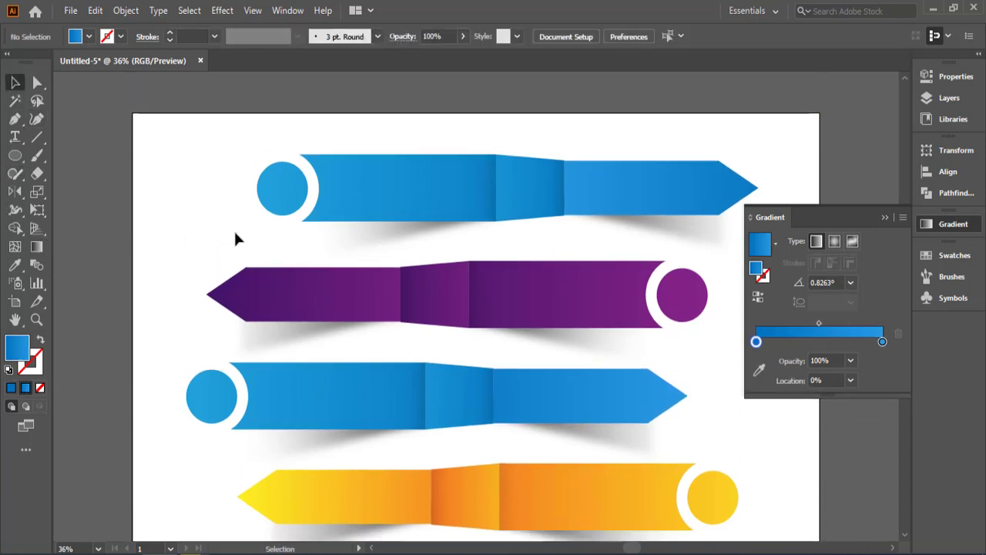
pyautogui.click(432, 208)
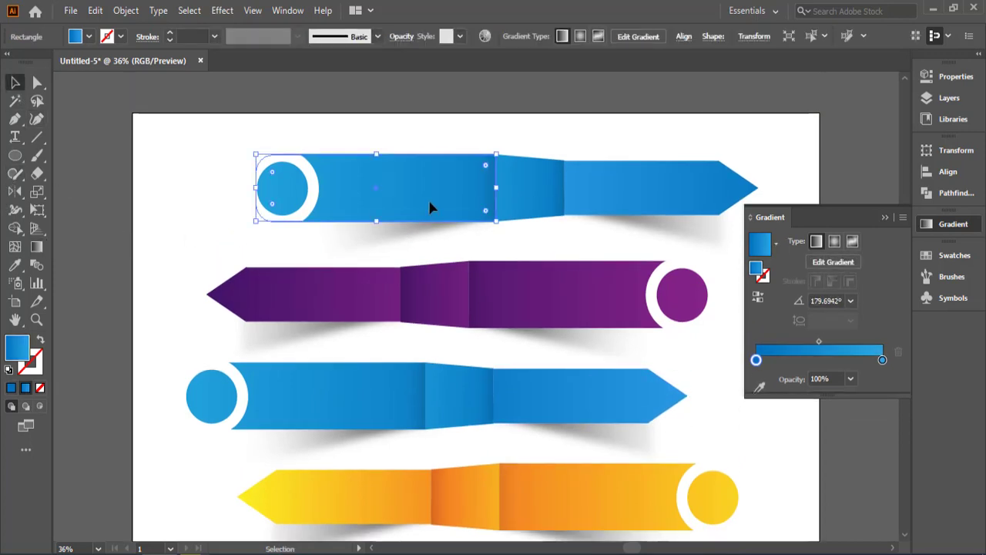
pyautogui.doubleClick(756, 359)
pyautogui.click(655, 196)
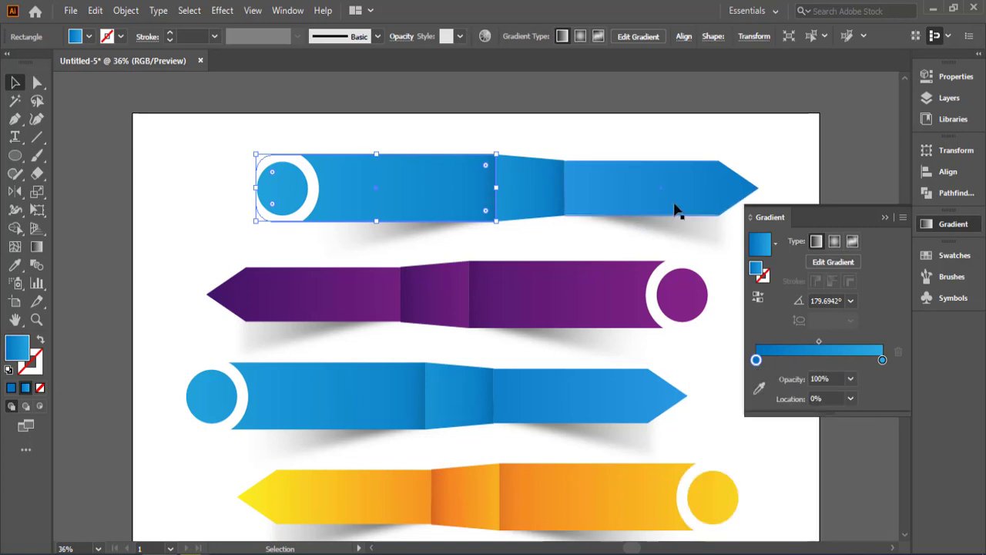
pyautogui.doubleClick(881, 362)
pyautogui.click(780, 389)
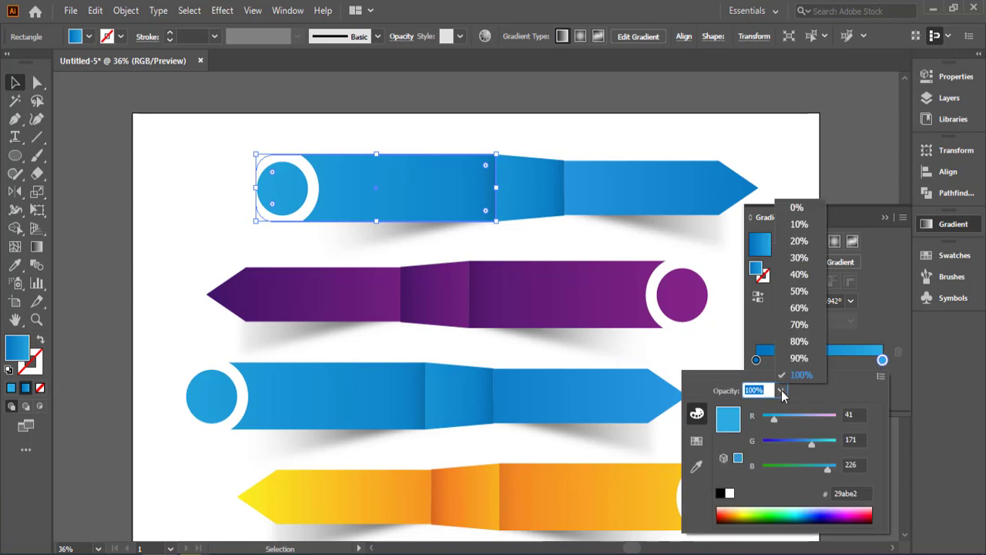
pyautogui.click(780, 390)
pyautogui.click(696, 441)
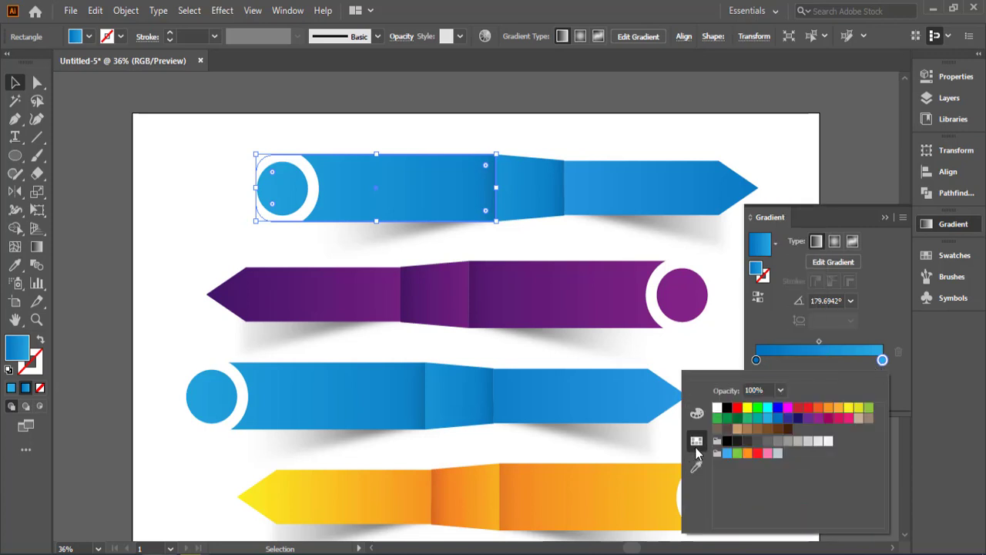
pyautogui.click(818, 415)
pyautogui.doubleClick(756, 359)
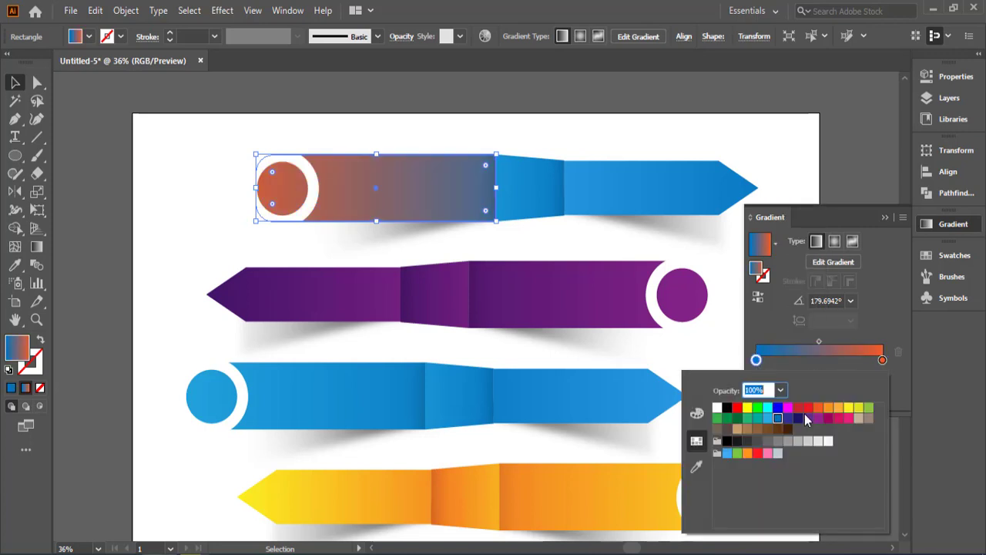
pyautogui.click(797, 407)
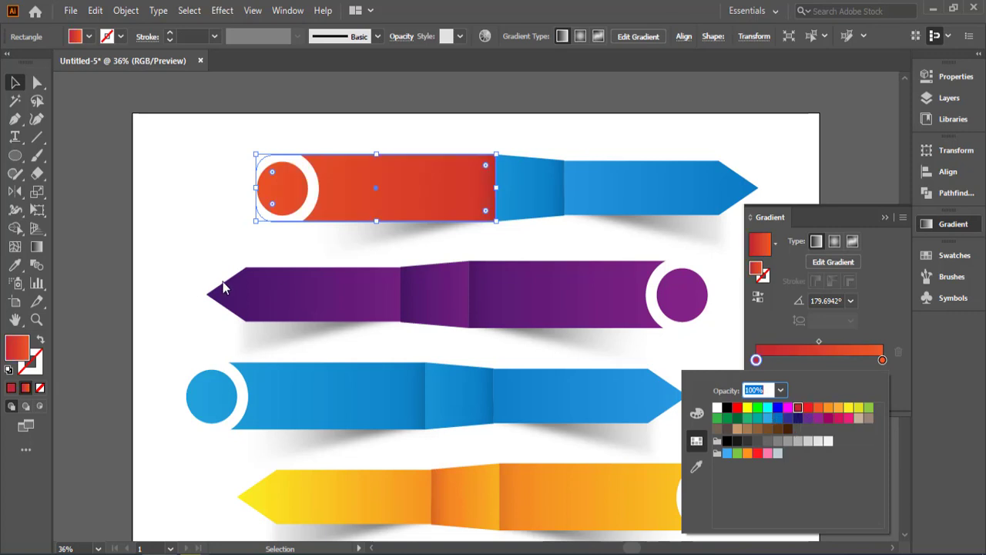
# Step: Copy the red-orange gradient from the wide section onto the top ribbon's fold and pointed section with the Eyedropper
pyautogui.click(520, 201)
pyautogui.click(19, 265)
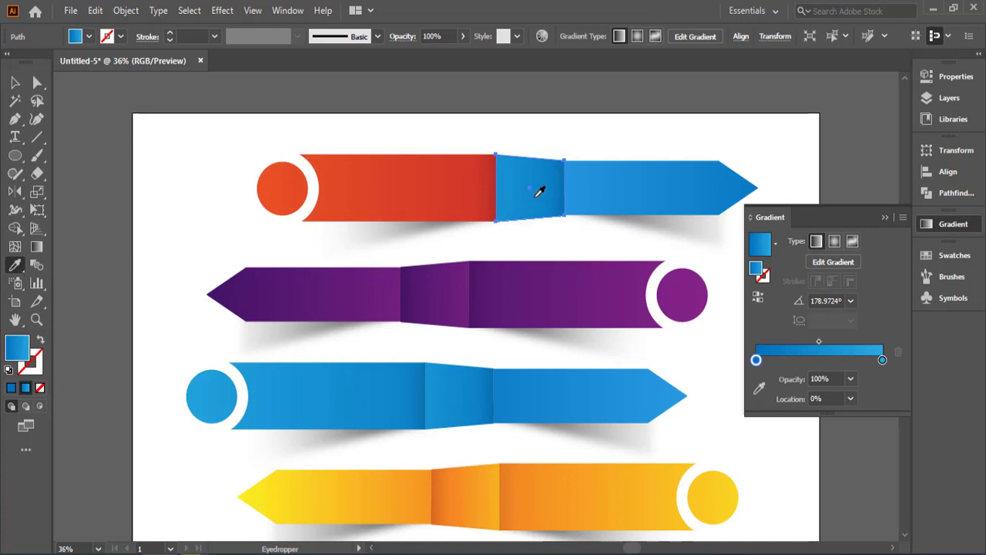
pyautogui.click(15, 83)
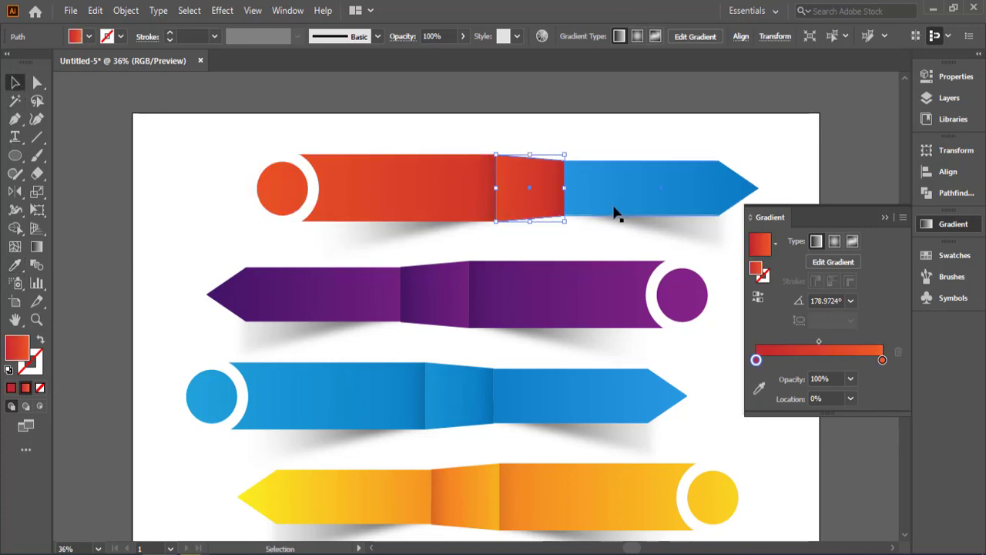
pyautogui.click(616, 211)
pyautogui.click(17, 265)
pyautogui.click(374, 186)
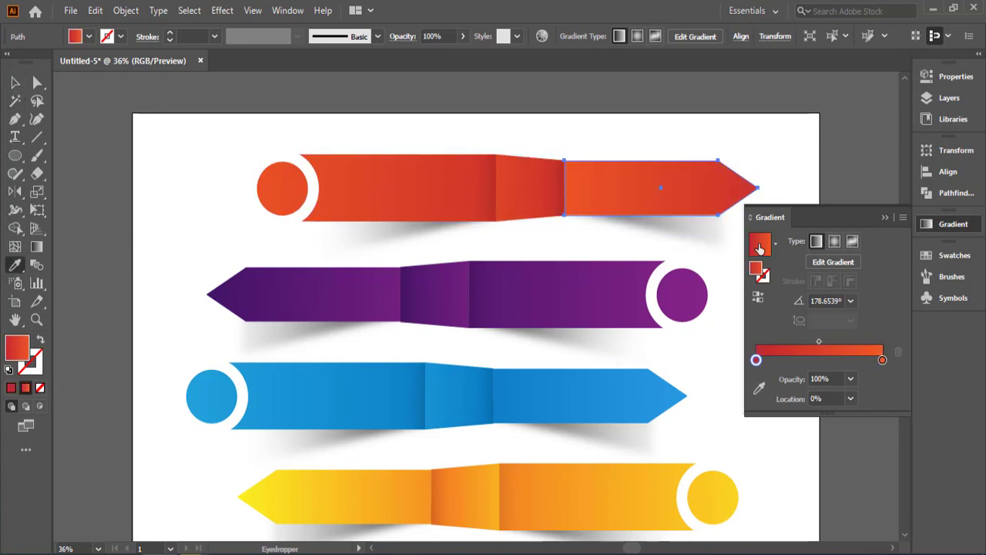
pyautogui.click(885, 219)
# Step: Redraw the pointed section's gradient on the top ribbon to run from red near the fold to orange-red just beyond the tip
pyautogui.press('g')
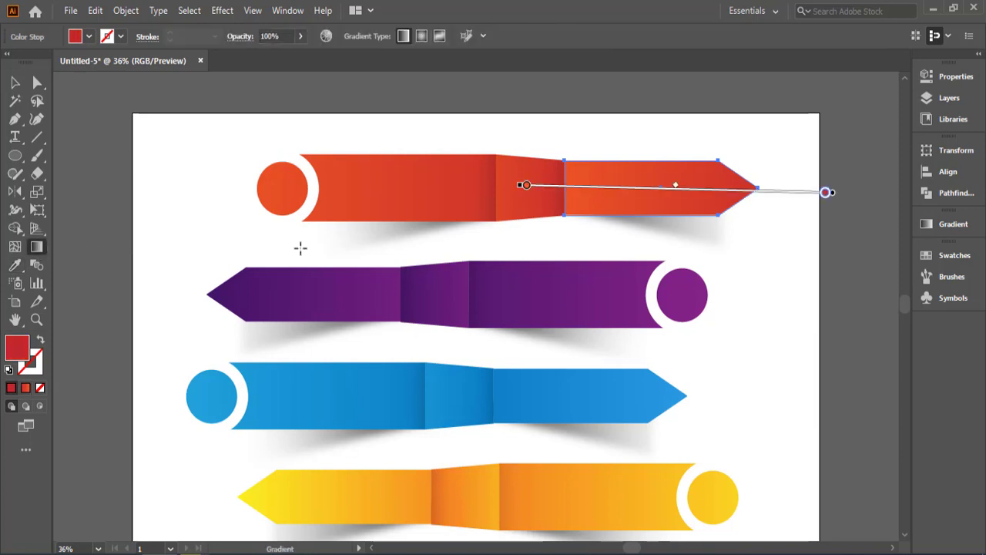
pyautogui.moveTo(548, 187); pyautogui.dragTo(810, 189)
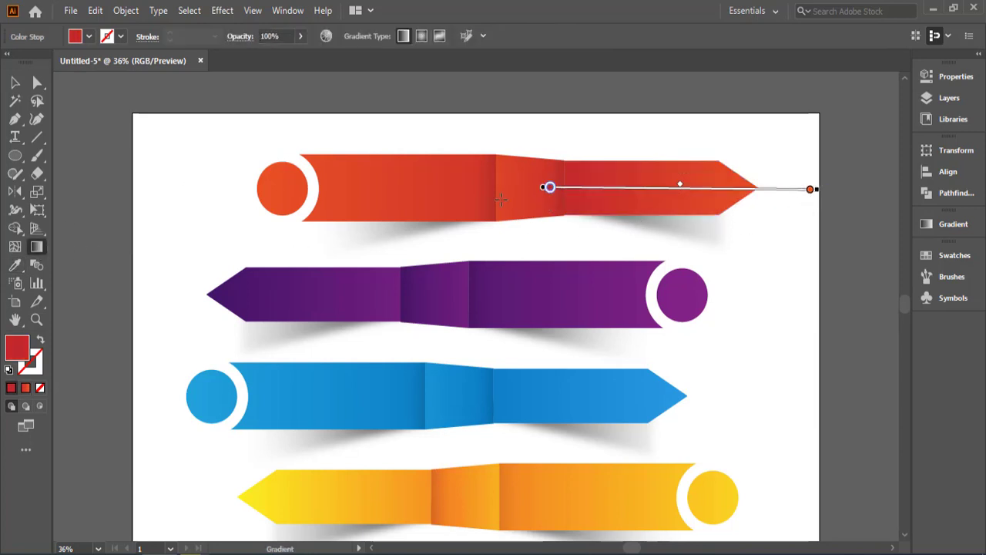
pyautogui.moveTo(501, 200); pyautogui.dragTo(808, 202)
pyautogui.press('v')
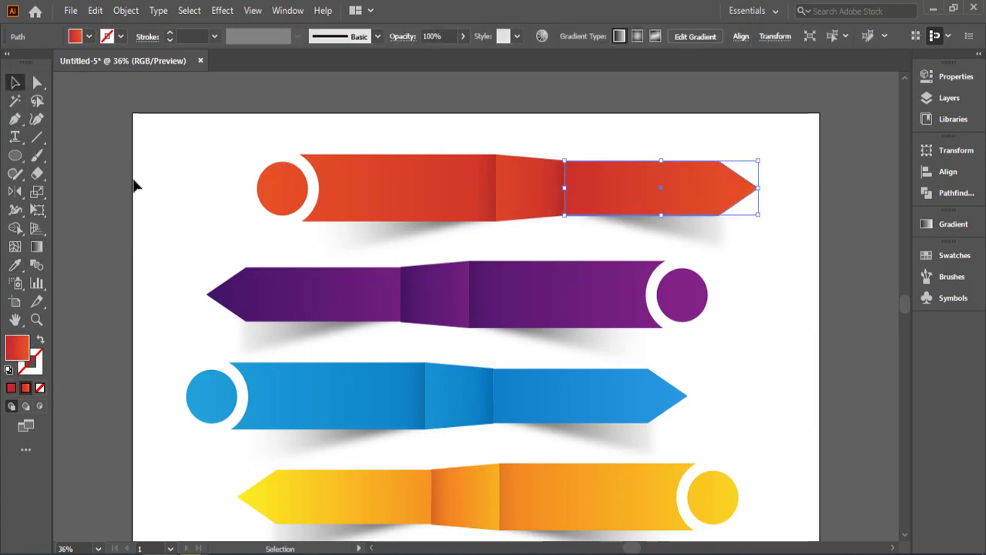
pyautogui.click(135, 185)
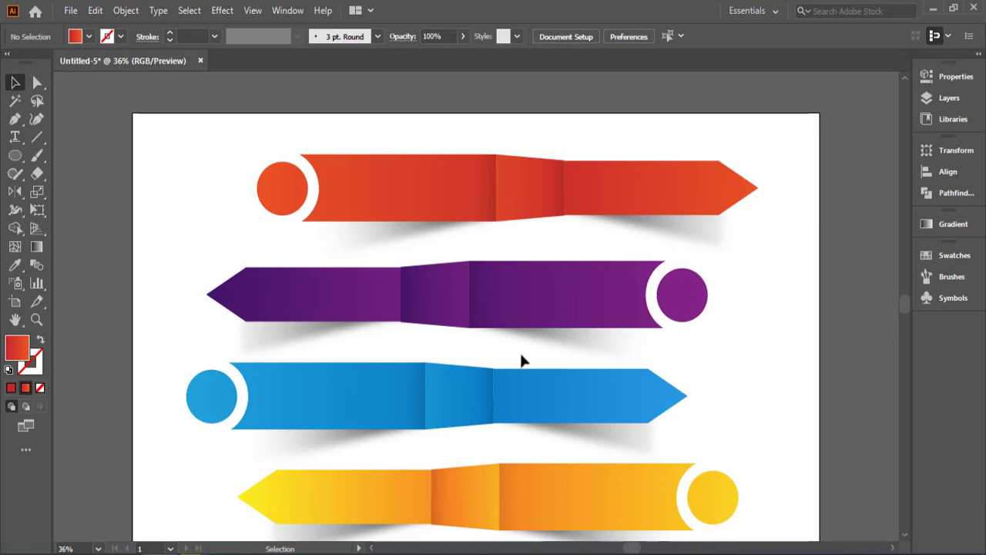
# Step: Redraw the third ribbon's pointed-section gradient to start with dark blue inside the fold and end in light blue beyond the tip
pyautogui.click(544, 406)
pyautogui.click(36, 247)
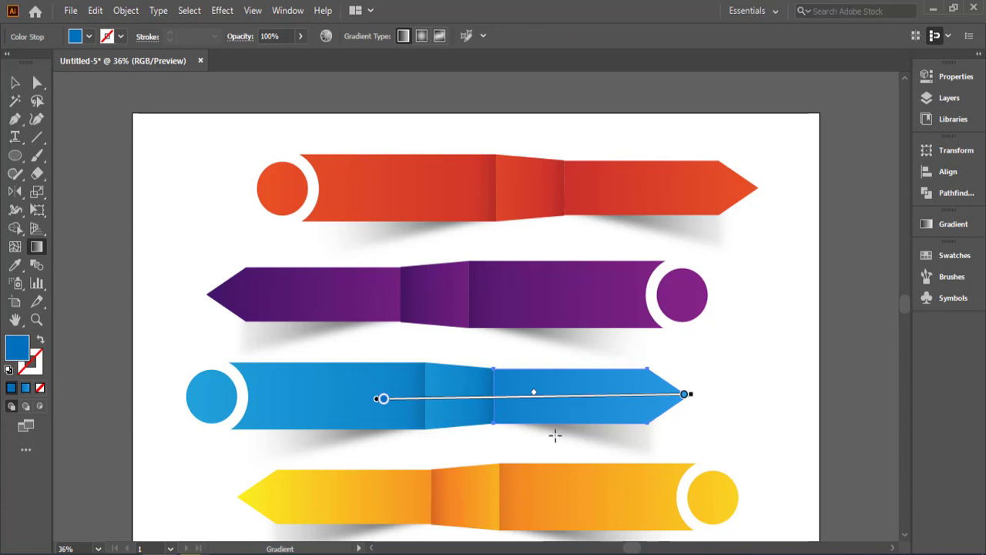
pyautogui.moveTo(718, 436)
pyautogui.mouseDown()
pyautogui.moveTo(452, 424)
pyautogui.moveTo(727, 422)
pyautogui.moveTo(732, 409)
pyautogui.mouseUp()
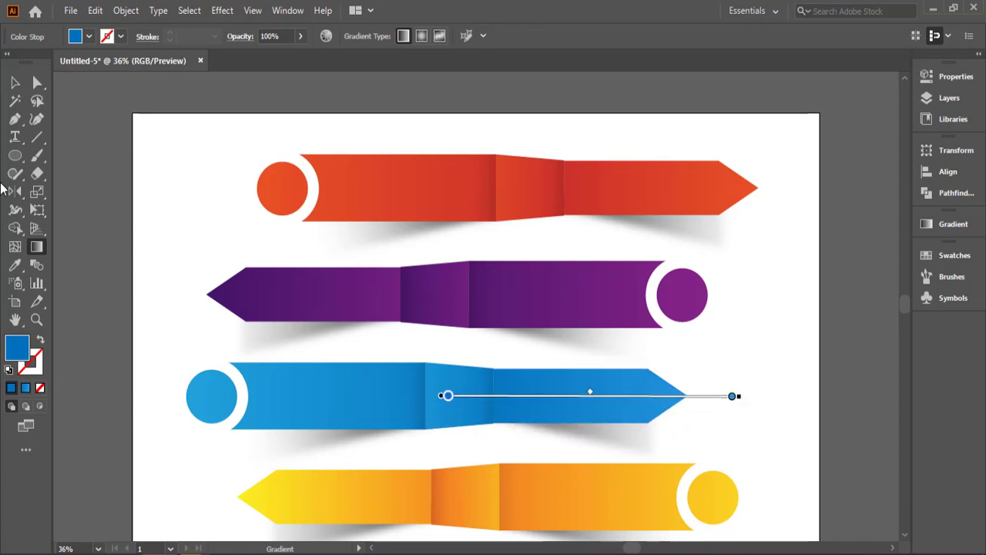
pyautogui.press('v')
pyautogui.click(79, 174)
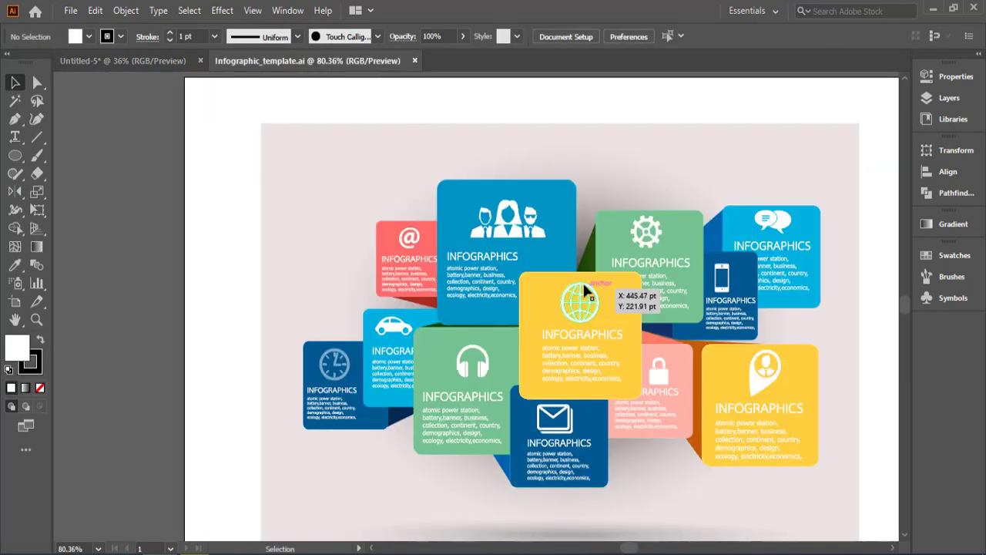
# Step: Copy the white globe icon from Infographic_template.ai into the ribbon document and place it beside the red ribbon's circle
pyautogui.click(582, 280)
pyautogui.click(95, 11)
pyautogui.click(118, 83)
pyautogui.click(124, 60)
pyautogui.click(92, 11)
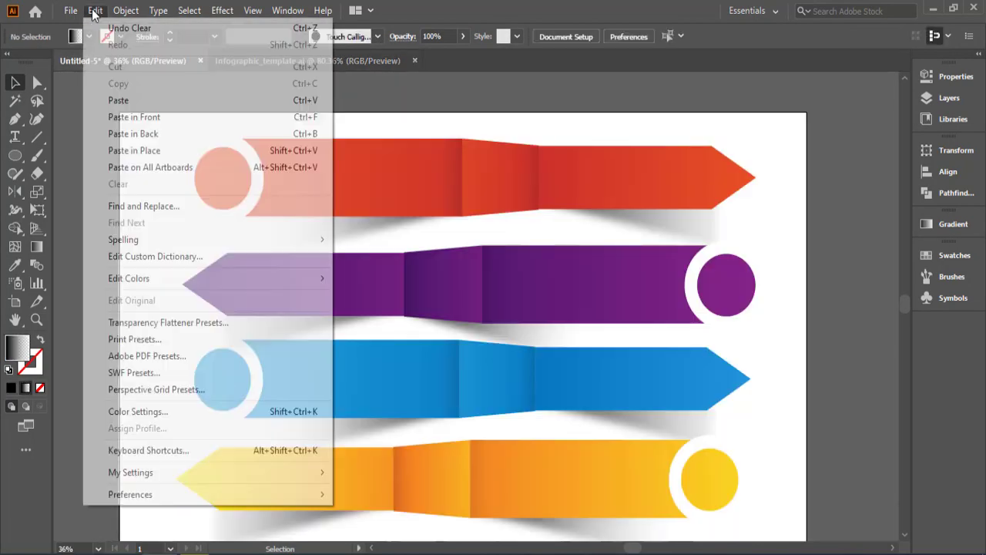
pyautogui.click(118, 100)
pyautogui.moveTo(487, 318); pyautogui.dragTo(295, 163)
# Step: Add the numeral 1 as text inside the red ribbon's circle and enlarge its font size
pyautogui.click(15, 136)
pyautogui.click(224, 174)
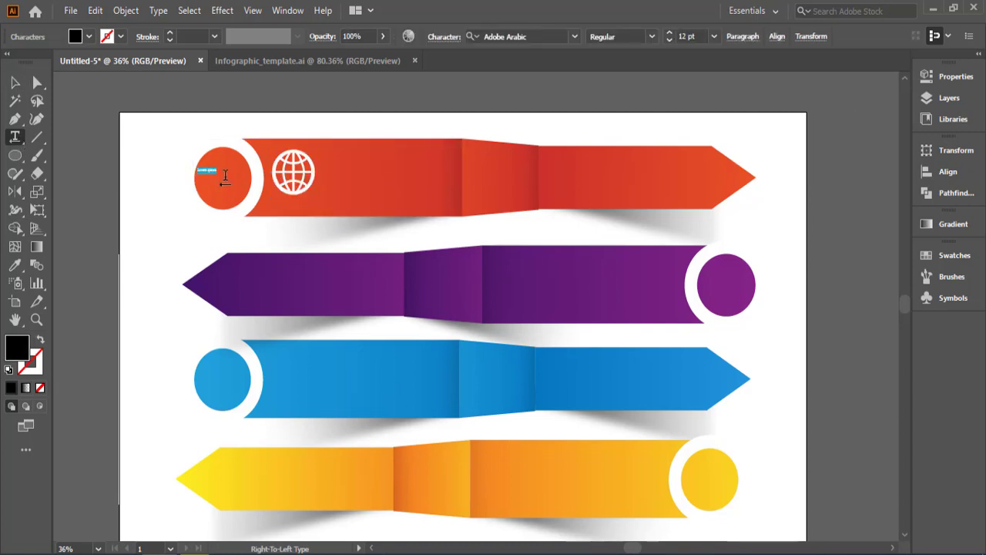
pyautogui.click(574, 36)
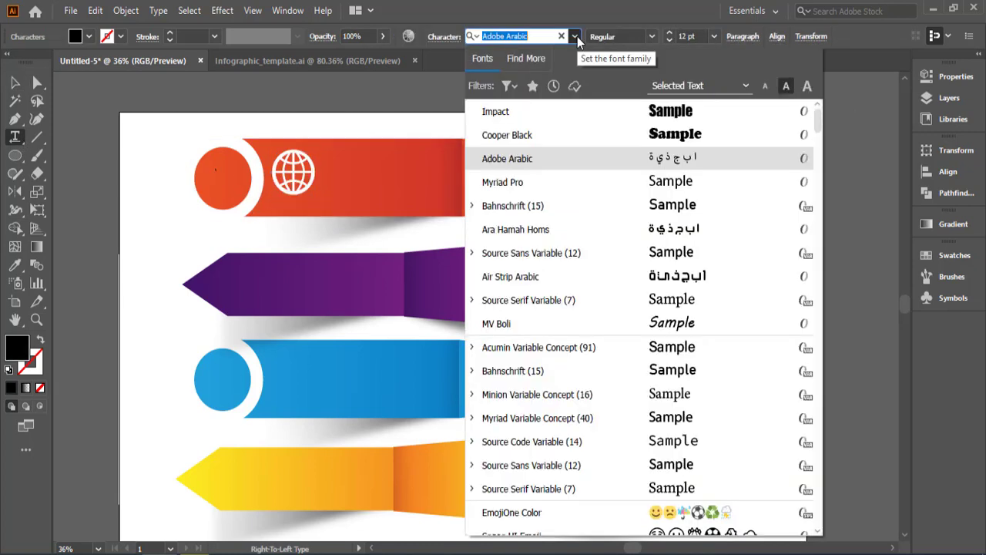
pyautogui.click(619, 135)
pyautogui.click(714, 36)
pyautogui.click(726, 291)
# Step: Centre the numeral 1 in the red ribbon's circle, fill it white and set its font to Cooper Black
pyautogui.click(15, 83)
pyautogui.moveTo(217, 174); pyautogui.dragTo(223, 188)
pyautogui.click(90, 37)
pyautogui.click(29, 61)
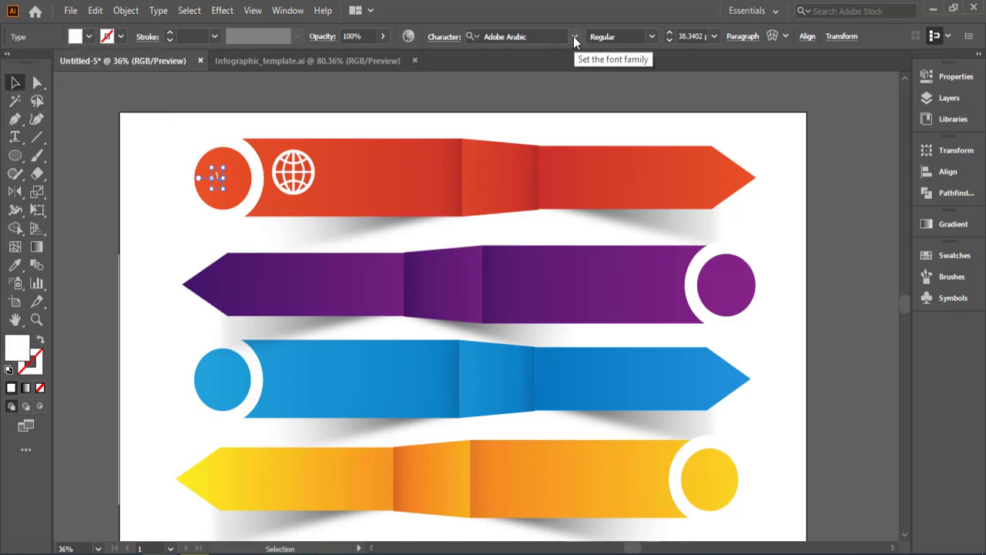
pyautogui.click(575, 36)
pyautogui.click(586, 136)
# Step: Duplicate the white numeral 1 into the circles of the other three ribbons and widen the yellow ribbon slightly
pyautogui.moveTo(223, 185); pyautogui.dragTo(723, 285)
pyautogui.moveTo(722, 285); pyautogui.dragTo(757, 497)
pyautogui.click(782, 485)
pyautogui.click(558, 499)
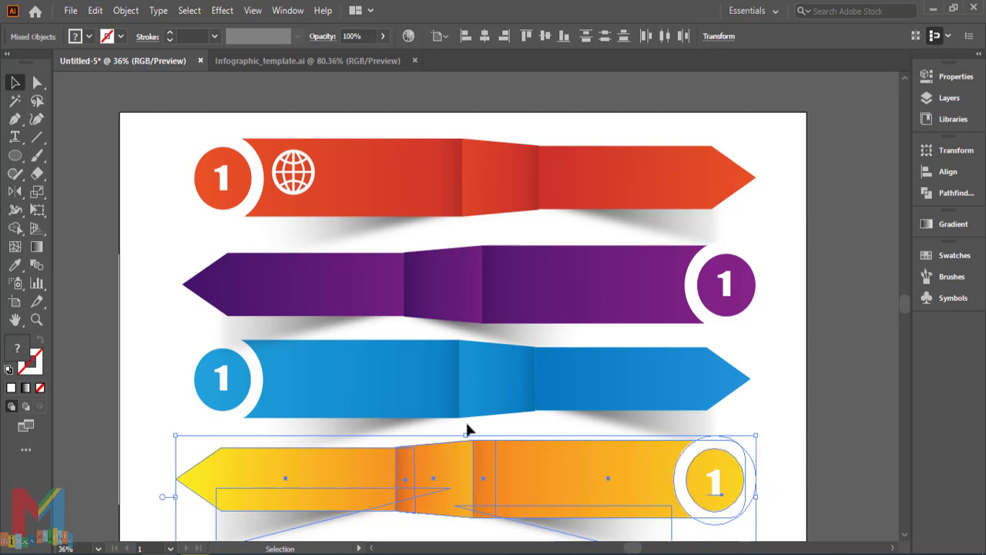
pyautogui.scroll(1, 465, 424)
pyautogui.click(167, 349)
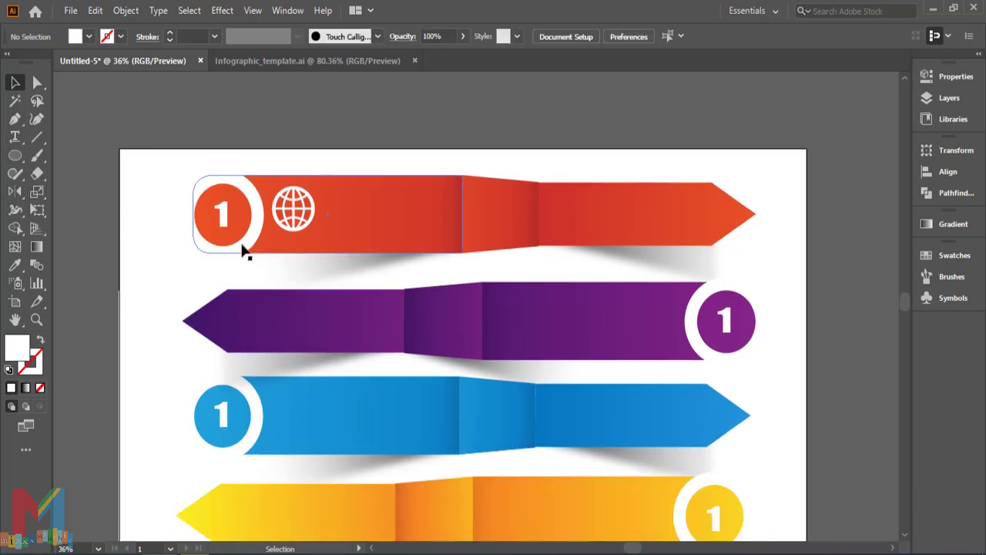
# Step: Copy the speech-bubbles icon from Infographic_template.ai into the ribbon document and place it beside the purple ribbon's circle
pyautogui.click(70, 10)
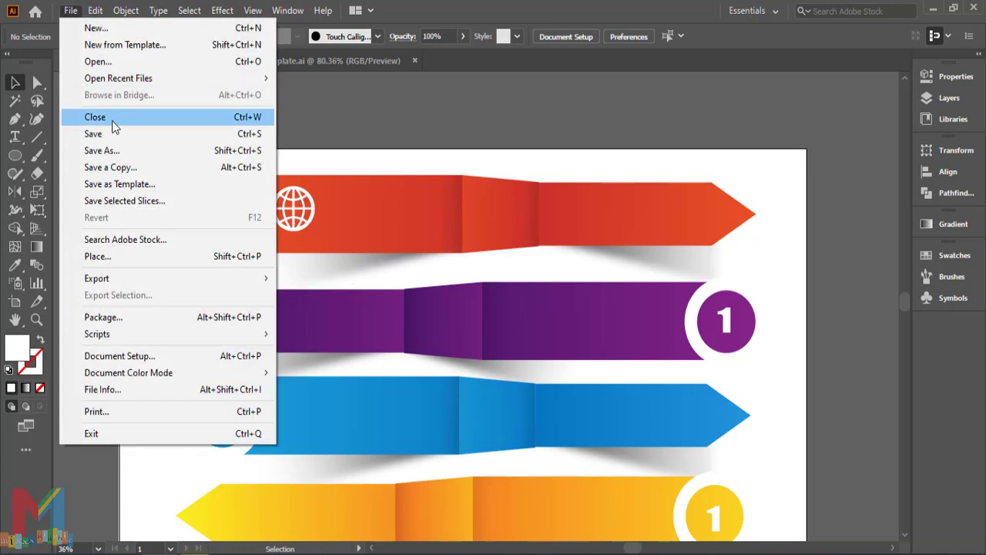
pyautogui.click(308, 60)
pyautogui.click(777, 225)
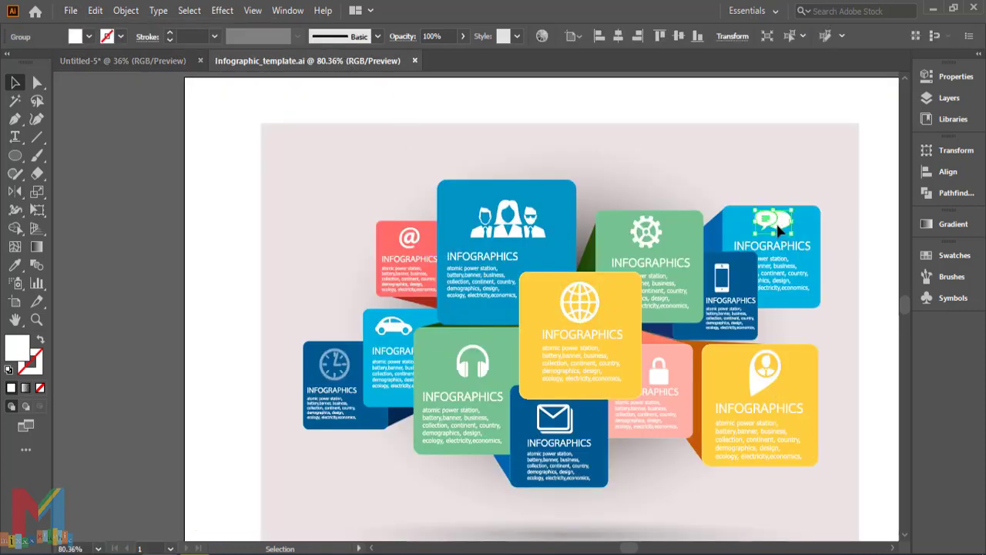
pyautogui.click(95, 11)
pyautogui.click(137, 82)
pyautogui.click(126, 62)
pyautogui.click(94, 10)
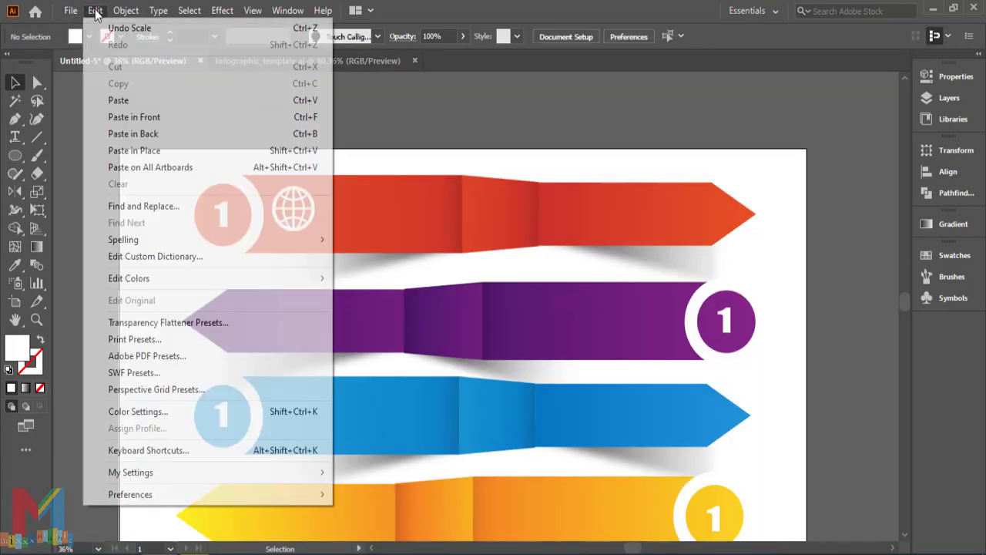
pyautogui.click(123, 98)
pyautogui.moveTo(475, 316); pyautogui.dragTo(654, 327)
# Step: Copy the white gear icon from Infographic_template.ai into the ribbon document and place it beside the blue ribbon's circle
pyautogui.click(280, 58)
pyautogui.click(647, 238)
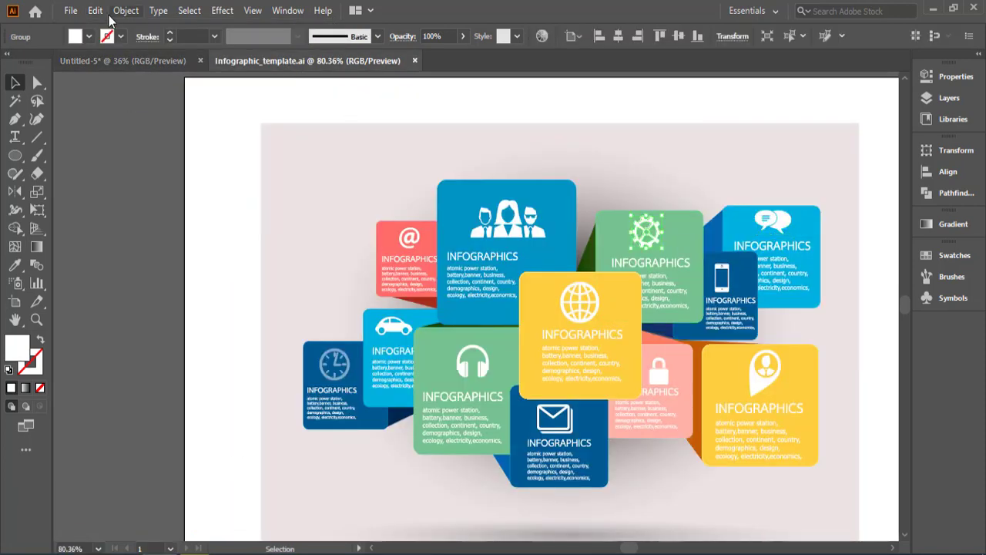
pyautogui.click(95, 10)
pyautogui.click(124, 84)
pyautogui.click(101, 60)
pyautogui.click(94, 11)
pyautogui.click(149, 105)
pyautogui.moveTo(486, 314); pyautogui.dragTo(300, 420)
# Step: Select the white envelope icon in Infographic_template.ai and copy it
pyautogui.scroll(-1, 301, 421)
pyautogui.click(259, 66)
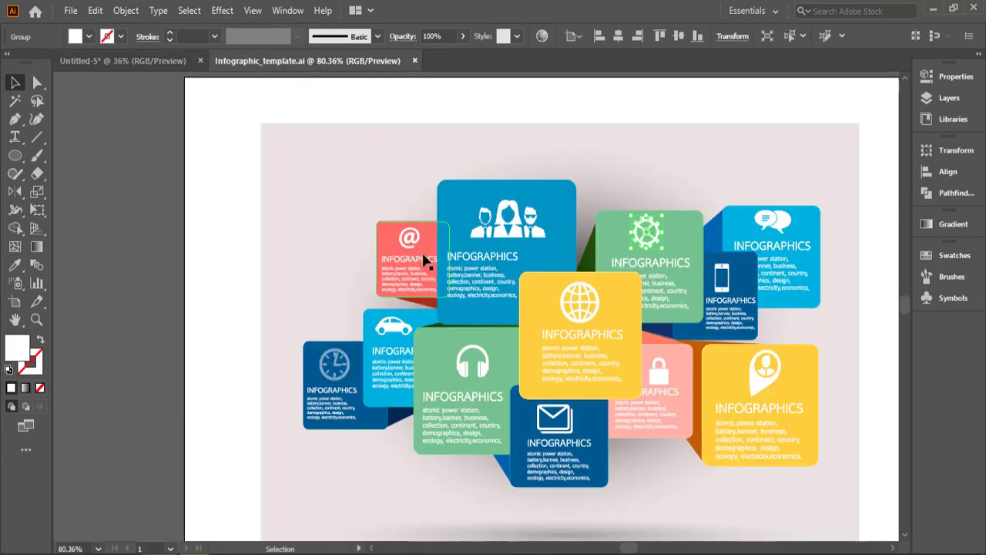
pyautogui.doubleClick(555, 425)
pyautogui.click(557, 424)
pyautogui.click(62, 82)
pyautogui.click(62, 82)
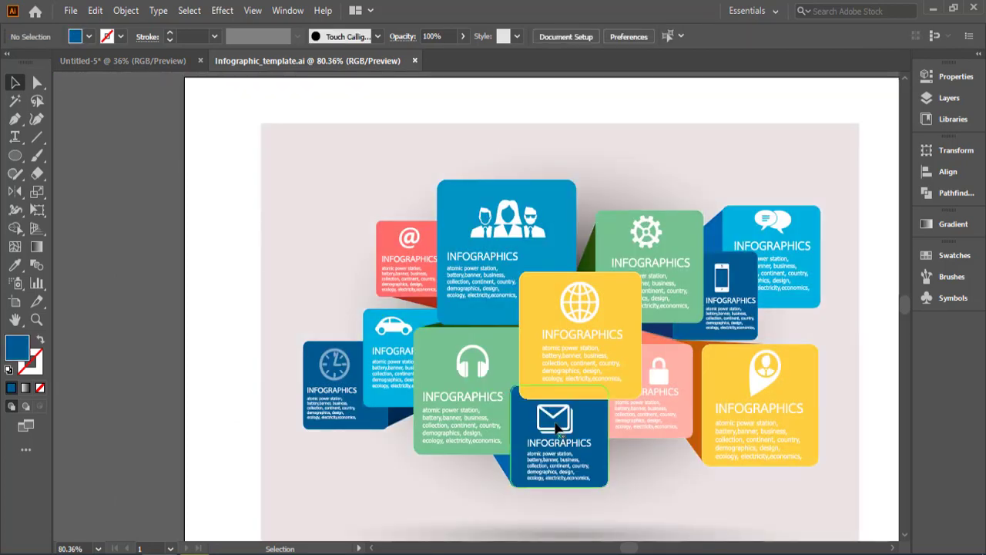
pyautogui.click(95, 10)
pyautogui.click(131, 83)
# Step: Paste the envelope icon into the ribbon document and place it beside the yellow ribbon's circle
pyautogui.click(124, 60)
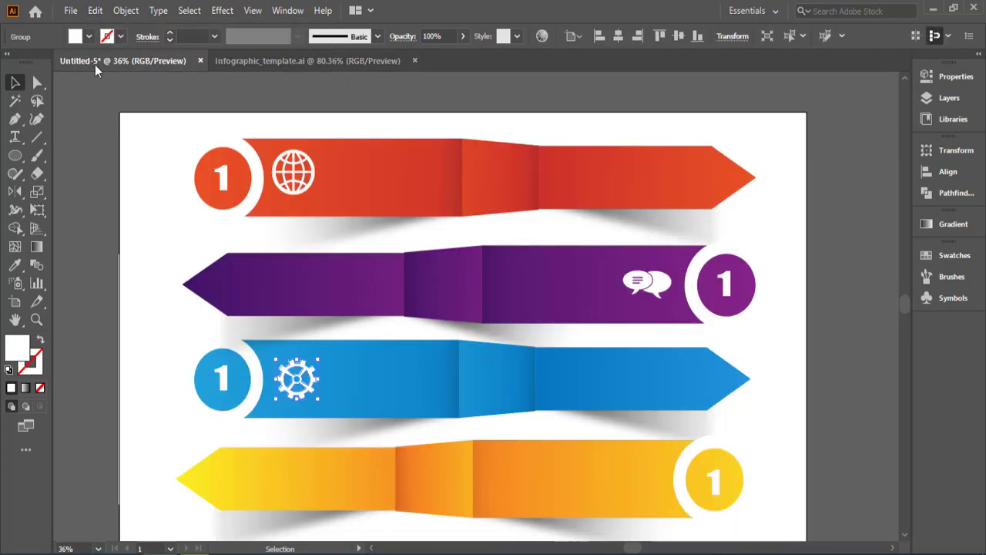
pyautogui.click(95, 10)
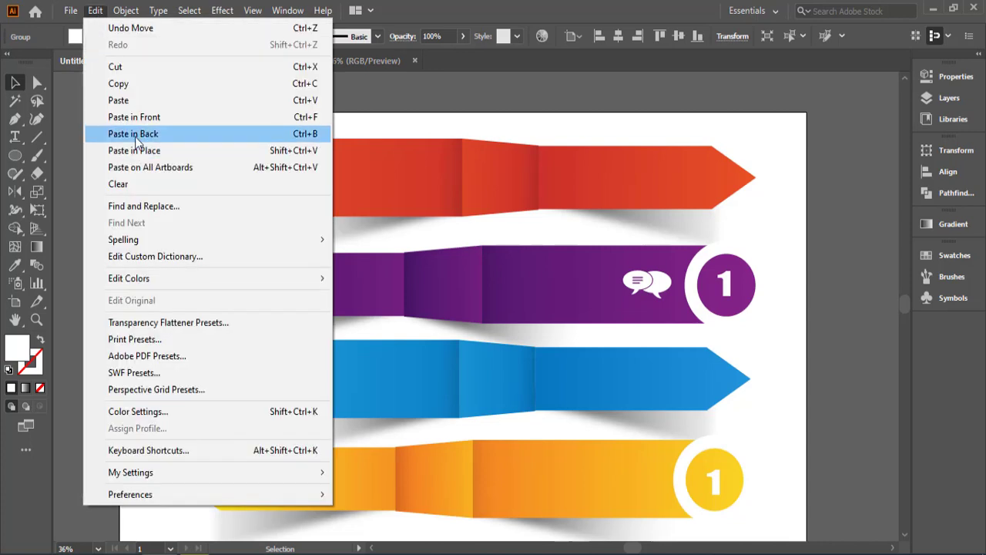
pyautogui.click(133, 134)
pyautogui.moveTo(492, 317); pyautogui.dragTo(638, 473)
pyautogui.click(790, 436)
# Step: Add the text "Head line" at 36 pt near the upper edge of the red ribbon's arrow section
pyautogui.scroll(1, 774, 451)
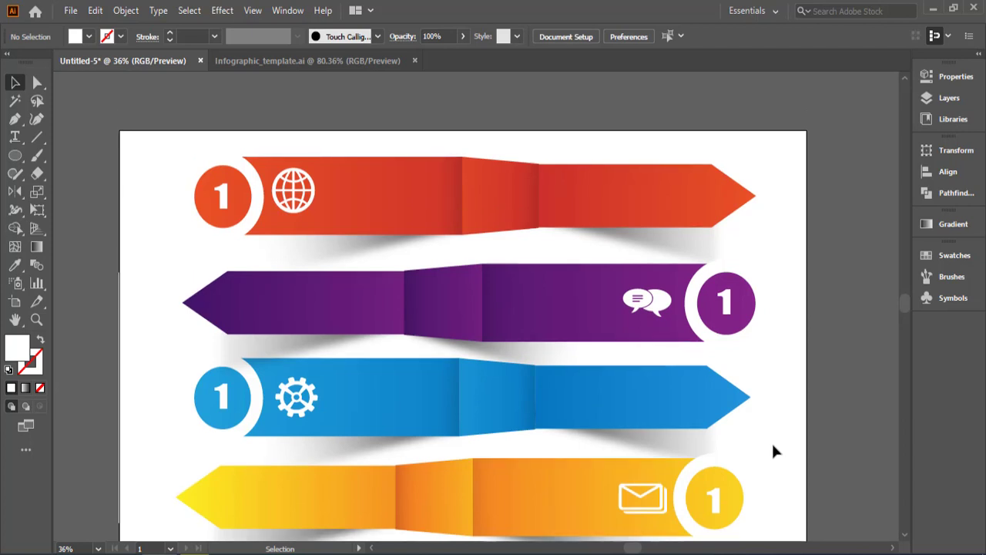
pyautogui.press('t')
pyautogui.click(604, 176)
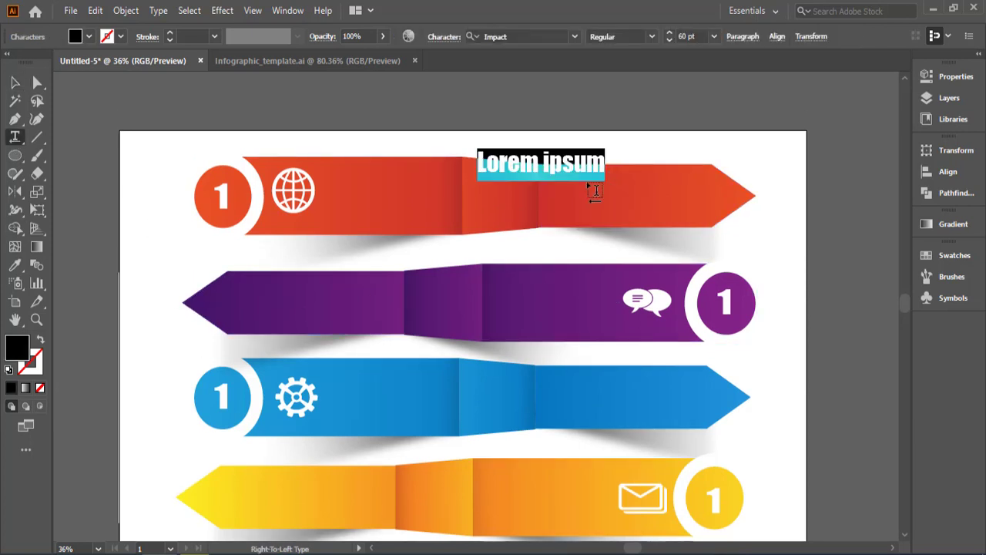
pyautogui.click(714, 36)
pyautogui.click(741, 254)
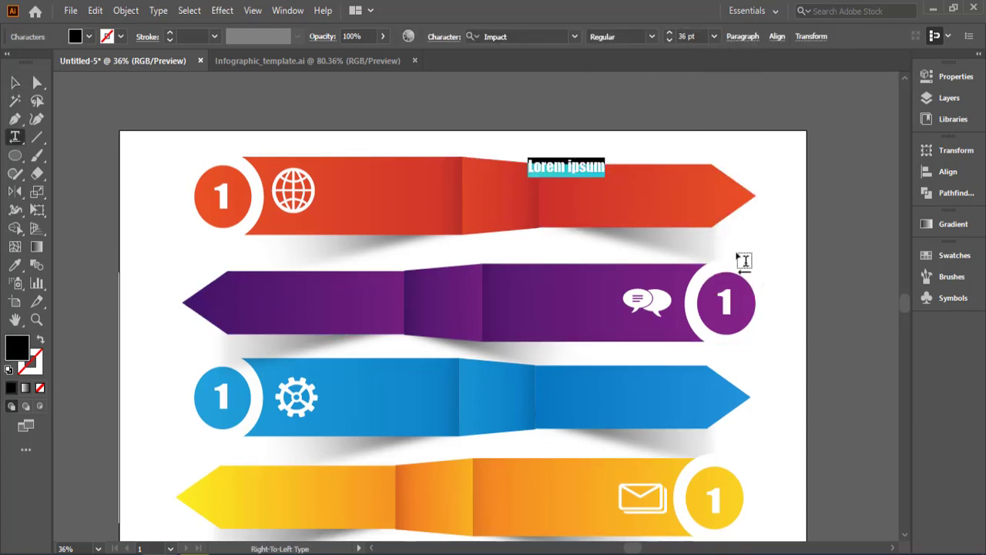
pyautogui.press('BackSpace')
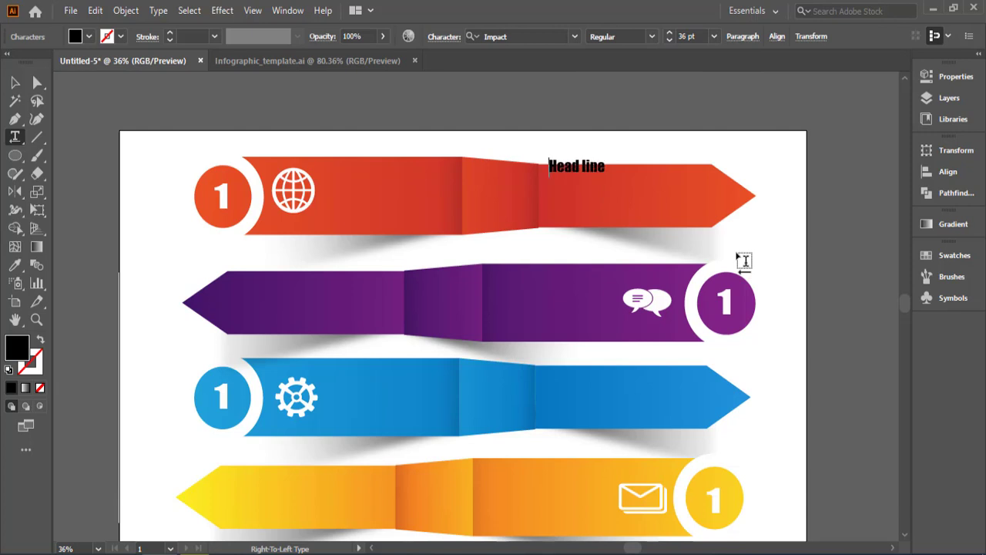
# Step: Fill the headline text white and move it to the upper middle of the red ribbon's arrow section
pyautogui.press('Escape')
pyautogui.click(88, 36)
pyautogui.click(31, 66)
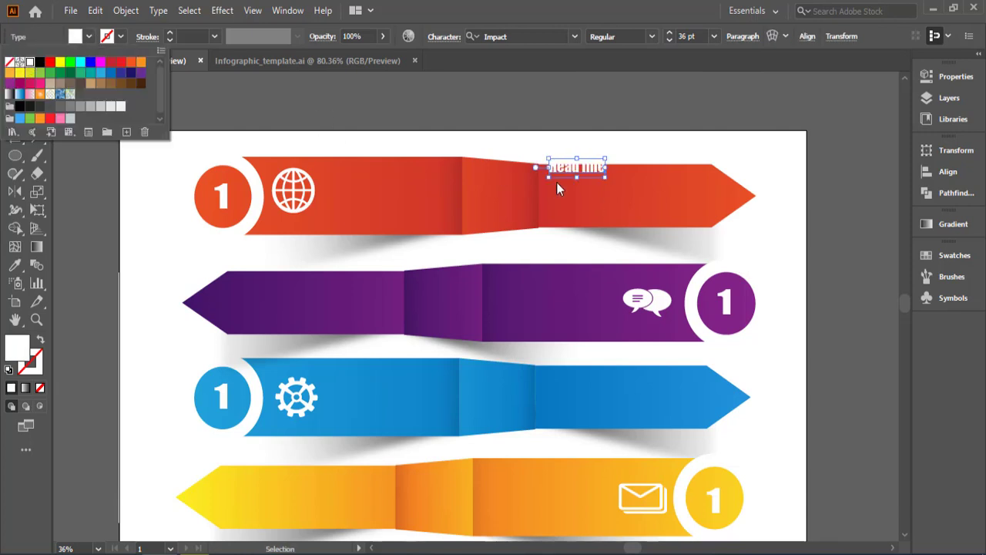
pyautogui.click(574, 171)
pyautogui.moveTo(574, 171); pyautogui.dragTo(627, 173)
pyautogui.click(799, 193)
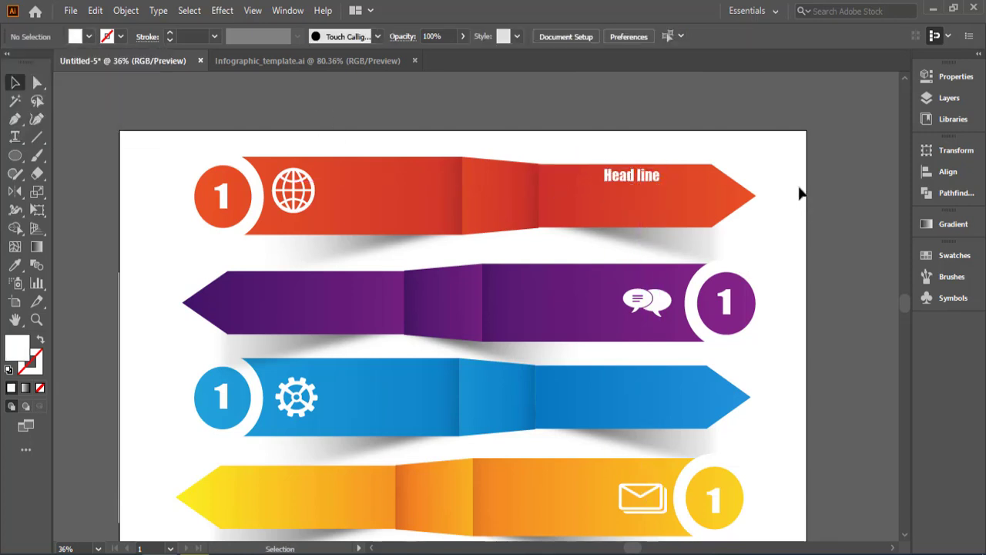
# Step: Add a 12 pt placeholder paragraph below the headline on the red ribbon and centre-align its text
pyautogui.press('t')
pyautogui.moveTo(697, 189); pyautogui.dragTo(544, 215)
pyautogui.press('BackSpace')
pyautogui.click(713, 36)
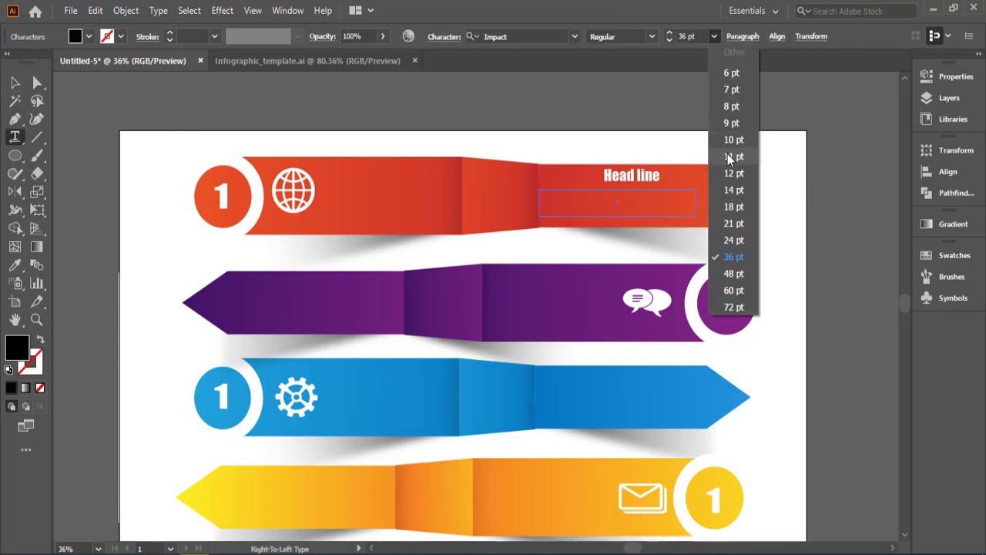
pyautogui.click(728, 160)
pyautogui.moveTo(714, 187); pyautogui.dragTo(559, 218)
pyautogui.click(742, 36)
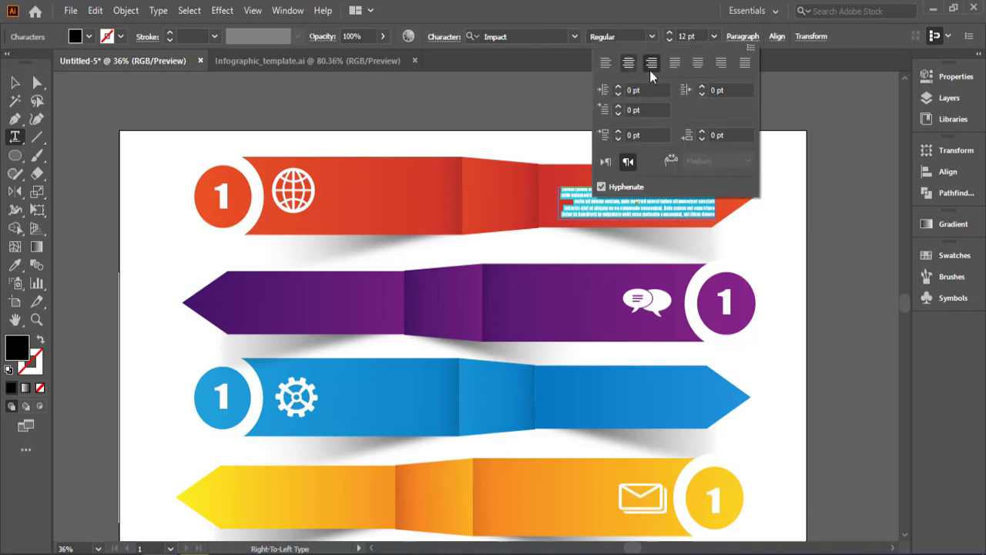
pyautogui.click(629, 61)
pyautogui.click(781, 192)
# Step: Fill the placeholder paragraph under the red ribbon's headline with white
pyautogui.click(89, 37)
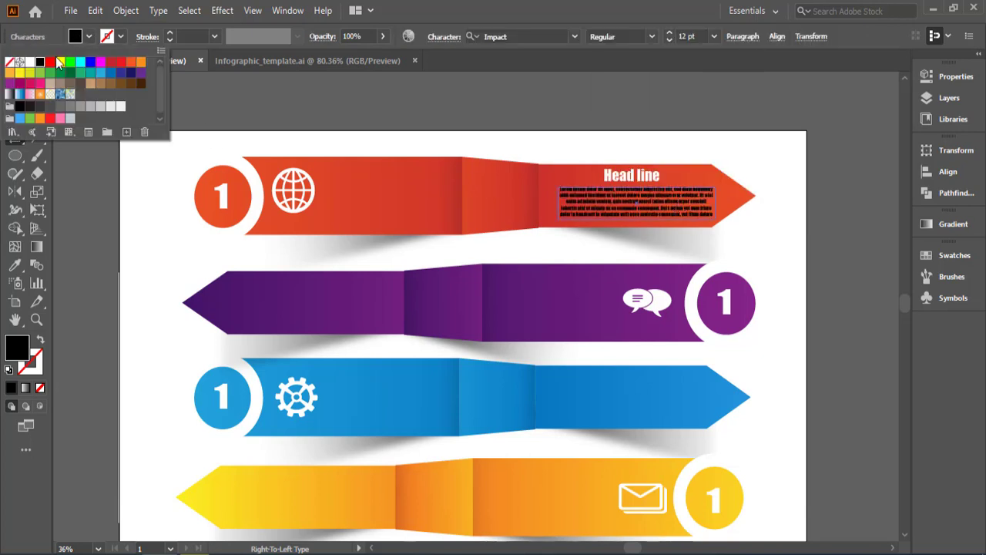
pyautogui.click(29, 61)
pyautogui.click(28, 465)
pyautogui.click(16, 83)
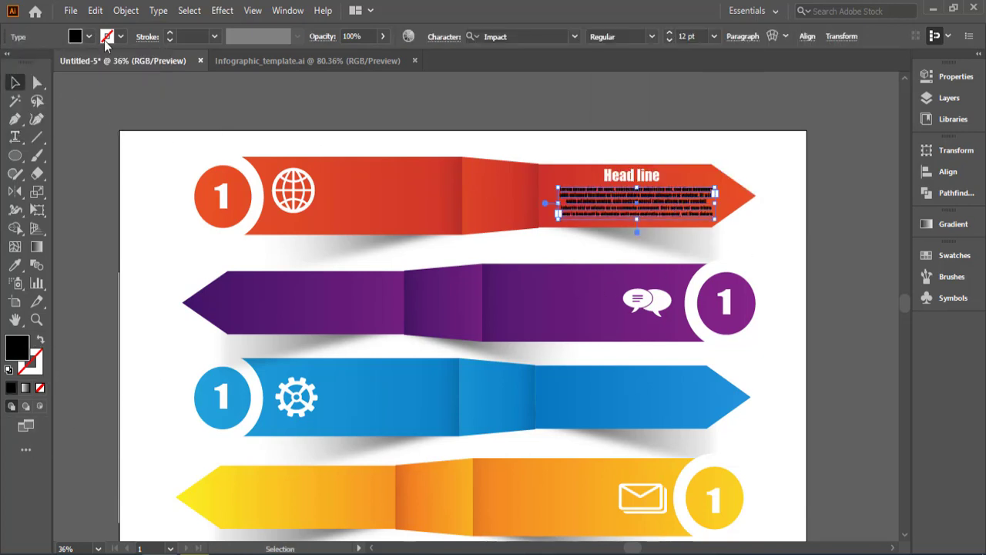
pyautogui.click(89, 36)
pyautogui.click(30, 62)
pyautogui.click(753, 164)
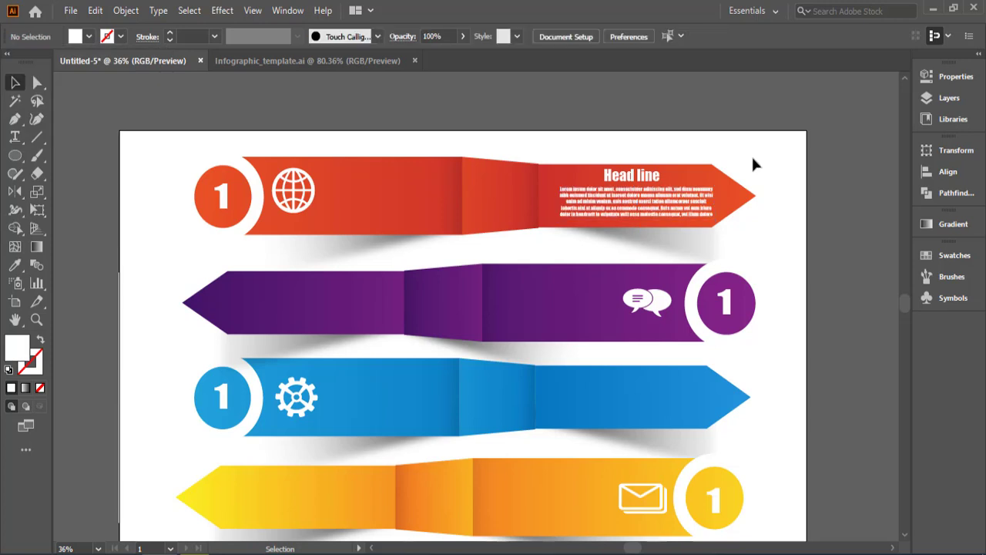
# Step: Duplicate the red ribbon's headline and paragraph onto the purple ribbon's arrow section
pyautogui.click(634, 214)
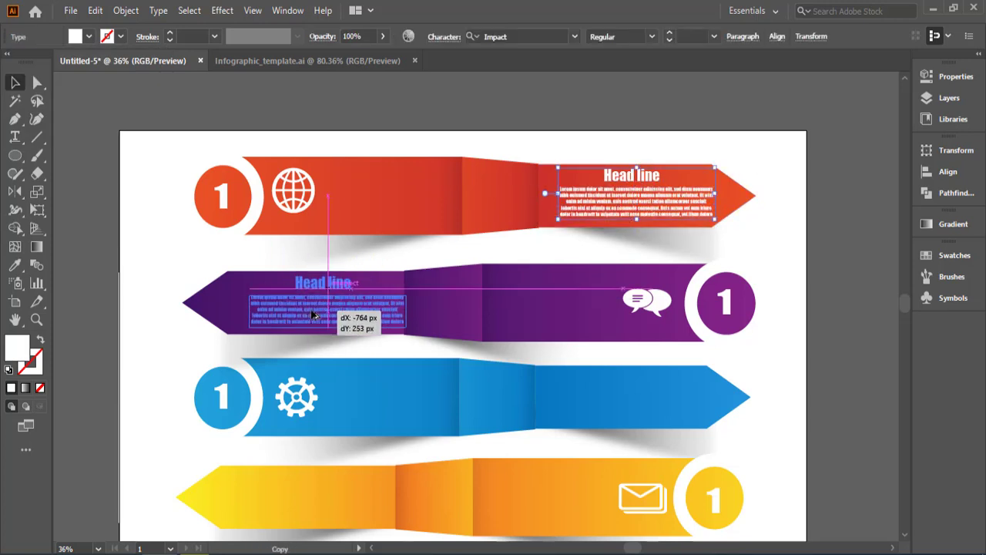